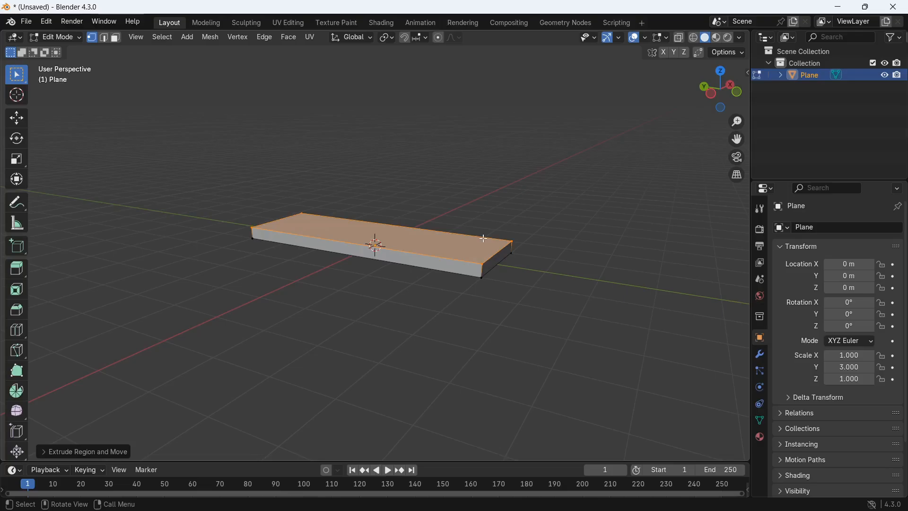
- Add a Subdivision Surface modifier to the extruded slab, with viewport and render levels both set to 3
key("Tab")
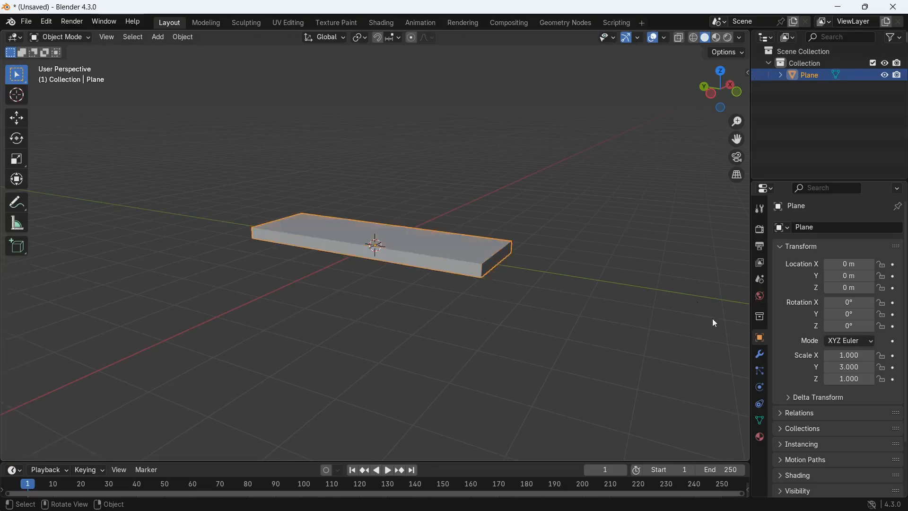
left_click(762, 358)
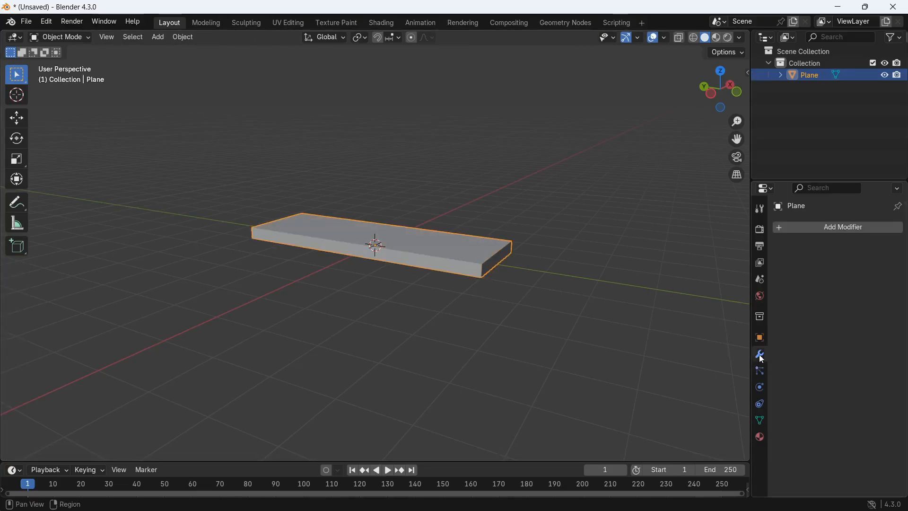
left_click(863, 227)
mouse_move(849, 271)
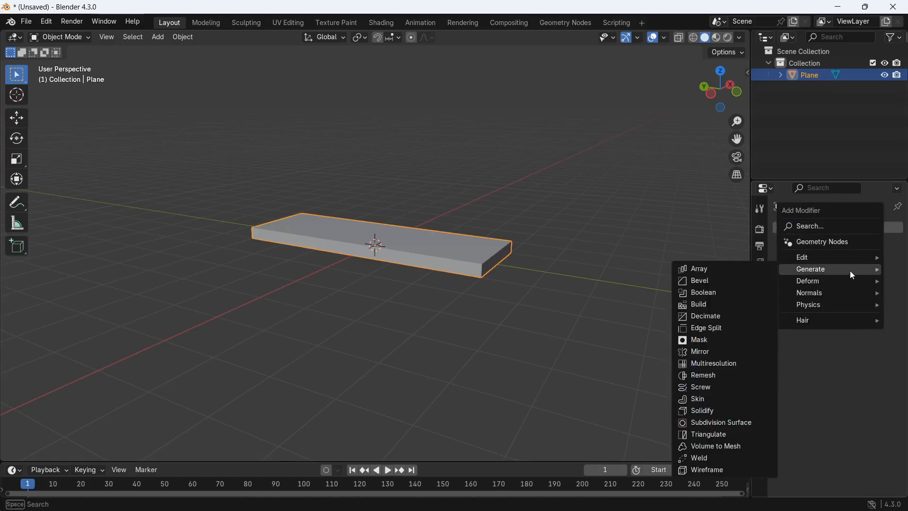
left_click(738, 422)
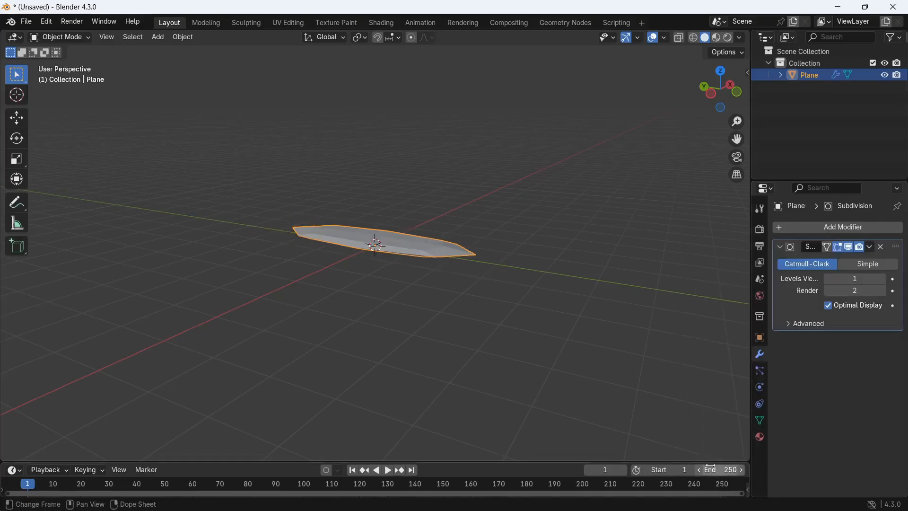
left_click(883, 279)
left_click(882, 279)
left_click(883, 290)
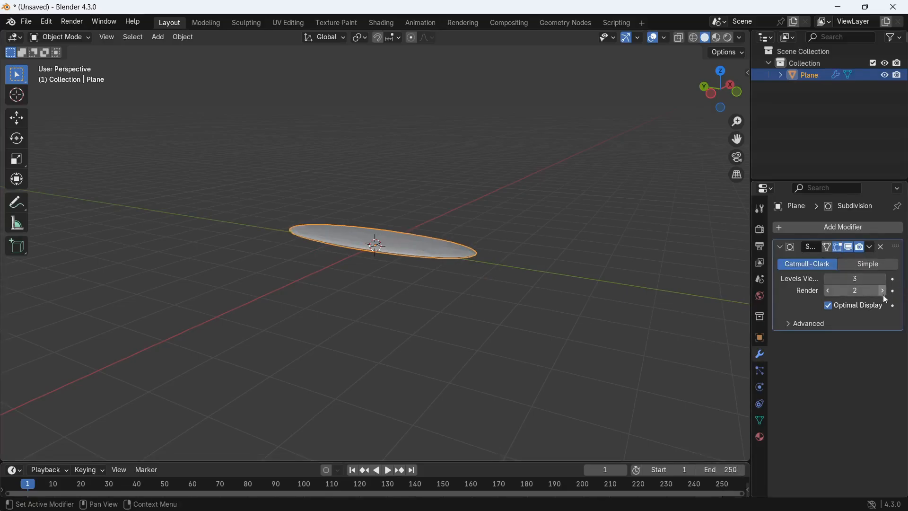
- From the top view, duplicate the rounded shape and move the copy about 3 m along positive X
middle_click_drag(679, 284, 377, 246)
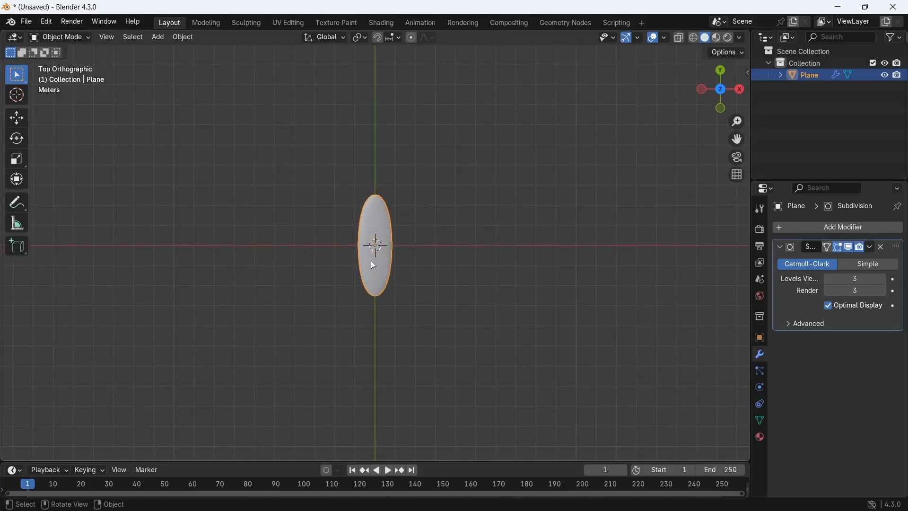
scroll(380, 250, "up", 3)
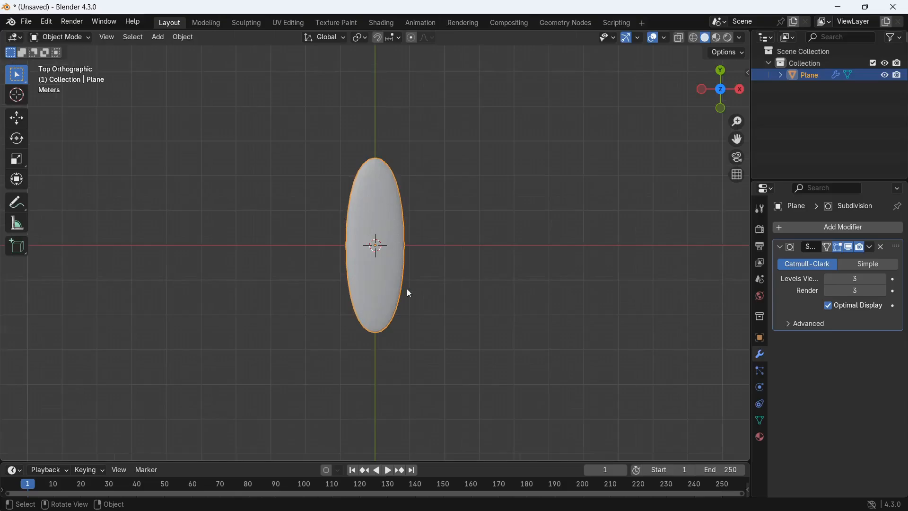
key("shift+d")
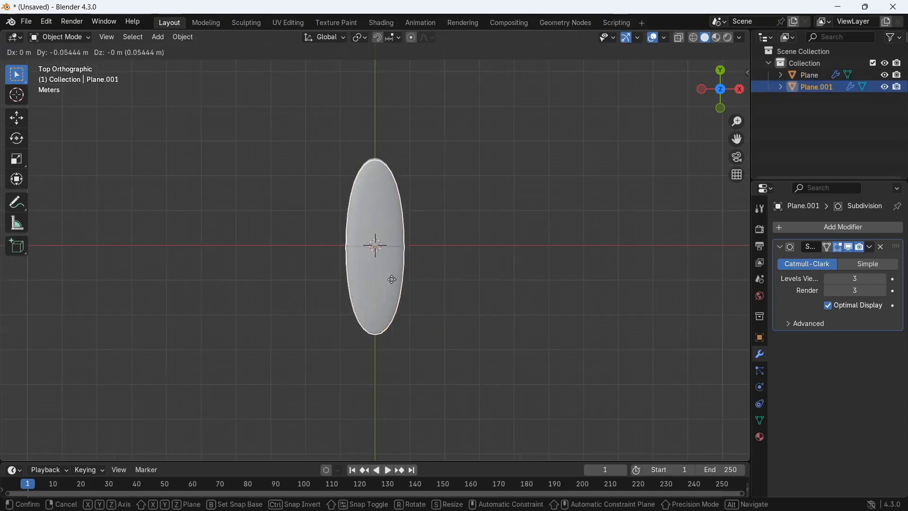
right_click(385, 283)
key("g")
key("x")
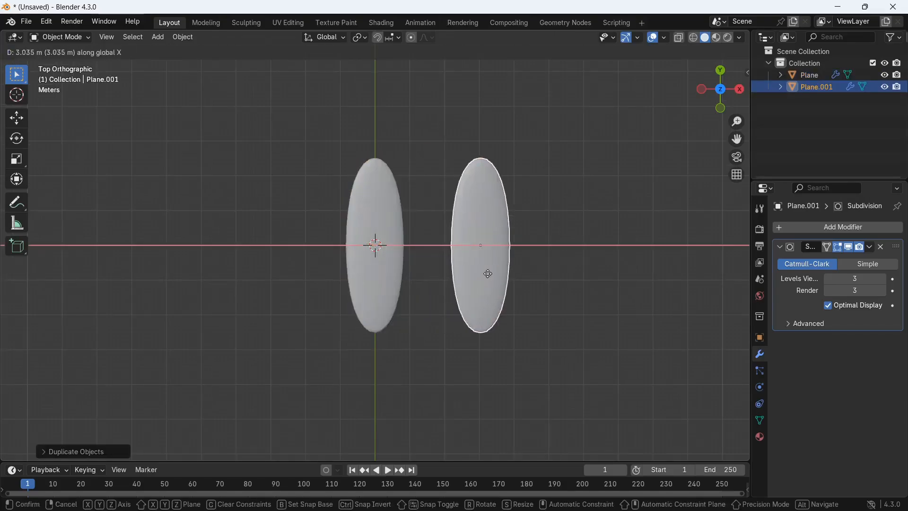
left_click(515, 214)
- Stretch the copied shape along Y to about 1.6 times its length
key("s")
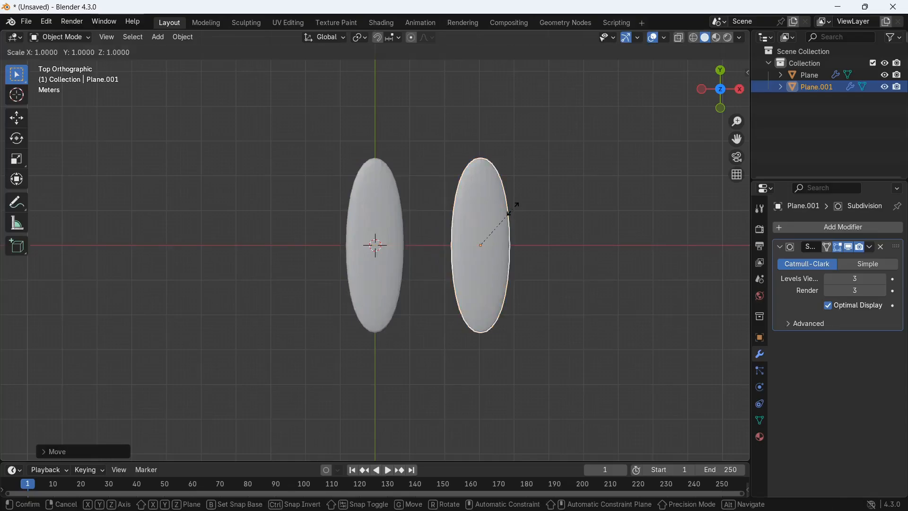
key("y")
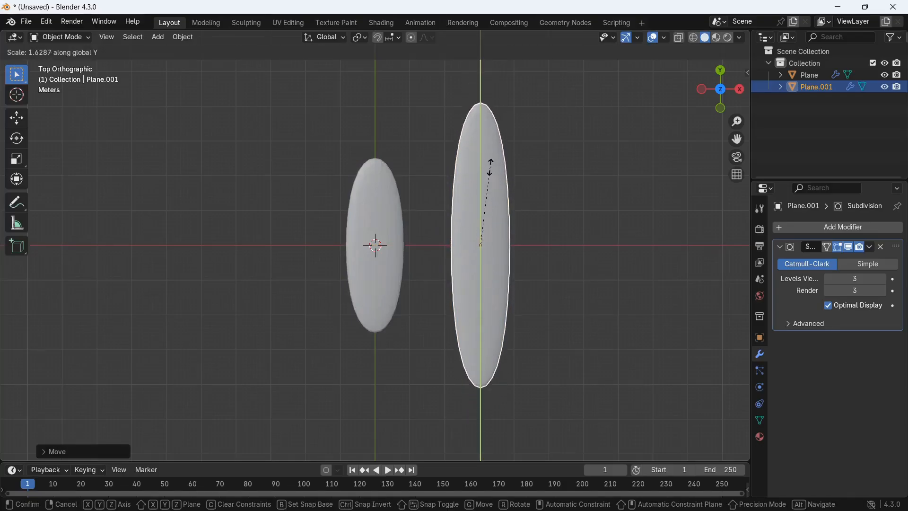
left_click(491, 168)
scroll(492, 208, "down", 1)
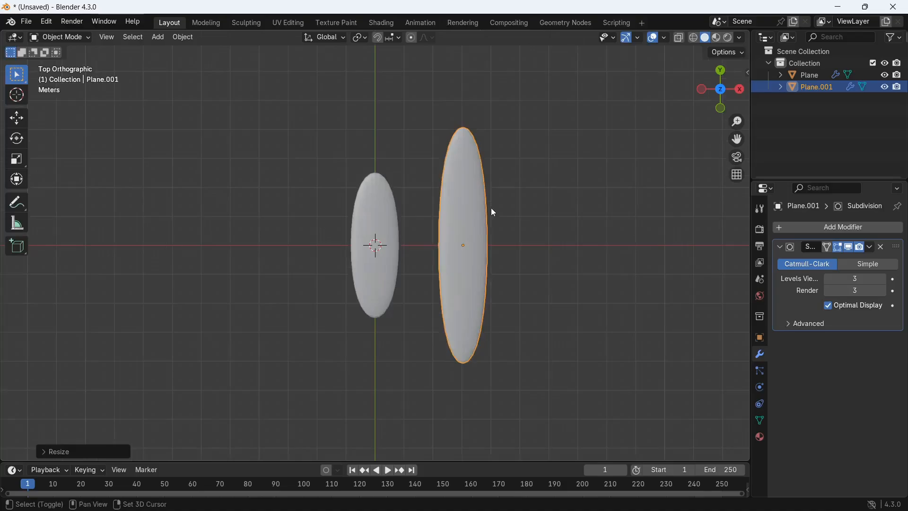
- Duplicate the stretched shape about 3.8 m further along X and scale the new copy longer along Y
key("shift+d")
key("x")
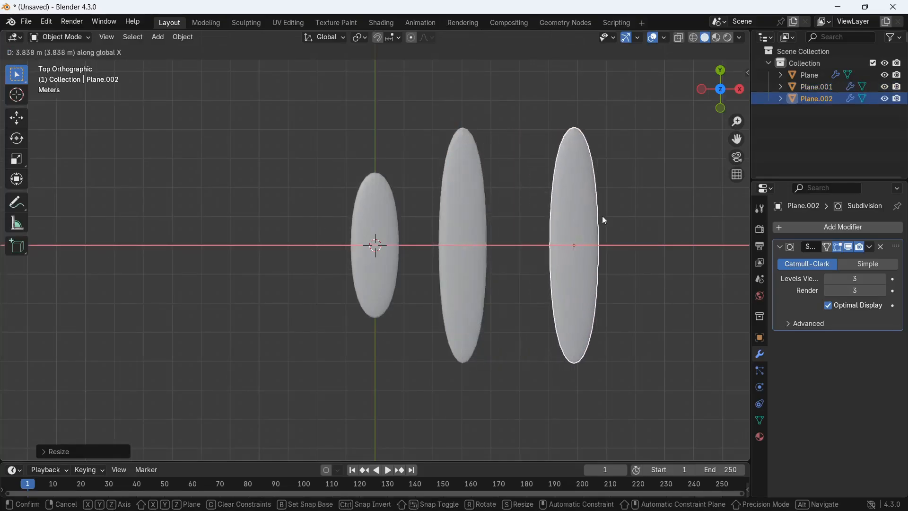
left_click(603, 216)
key("s")
key("y")
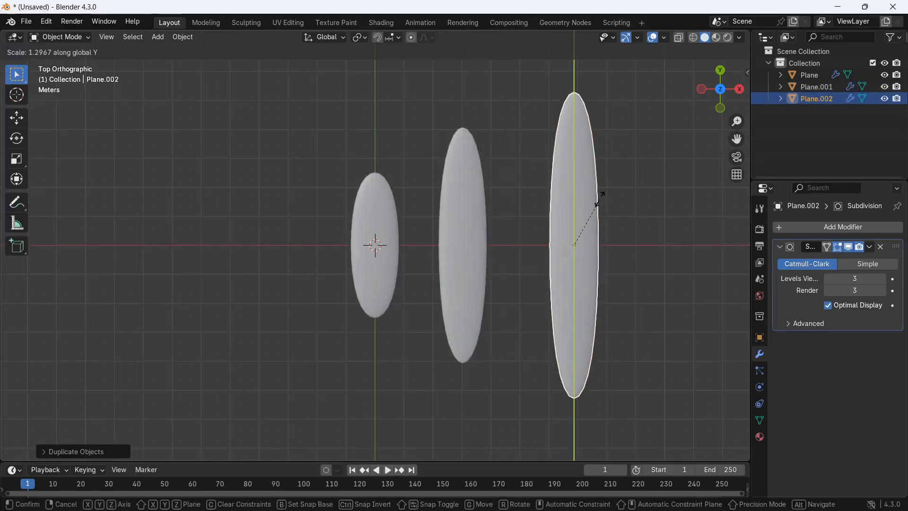
left_click(598, 196)
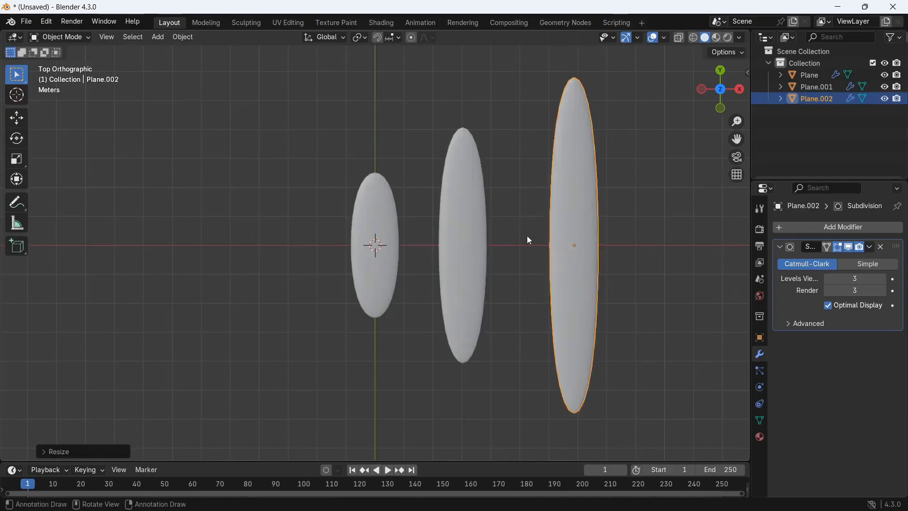
- Move all three elongated shapes into a new collection named "rtettete"
mouse_move(527, 236)
middle_mouse_down()
mouse_move(566, 152)
mouse_move(480, 283)
mouse_move(427, 280)
middle_mouse_up()
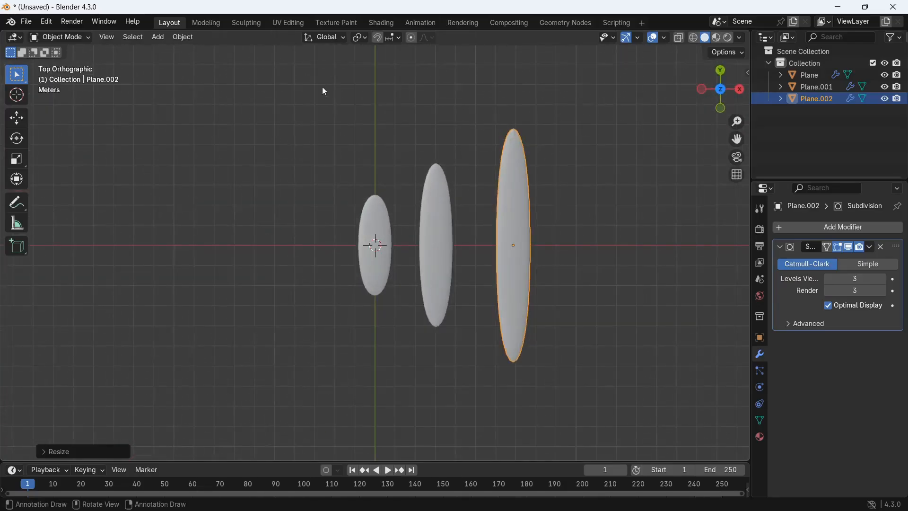
left_click_drag(240, 124, 604, 364)
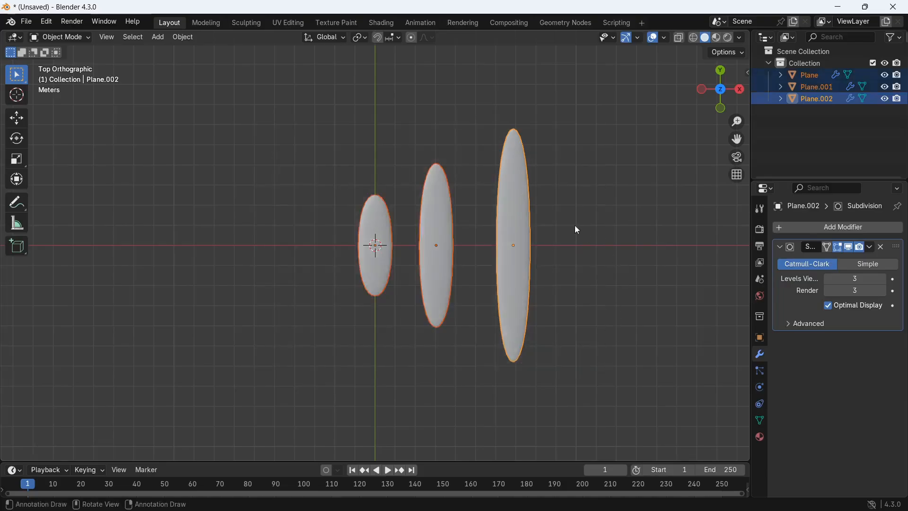
key("m")
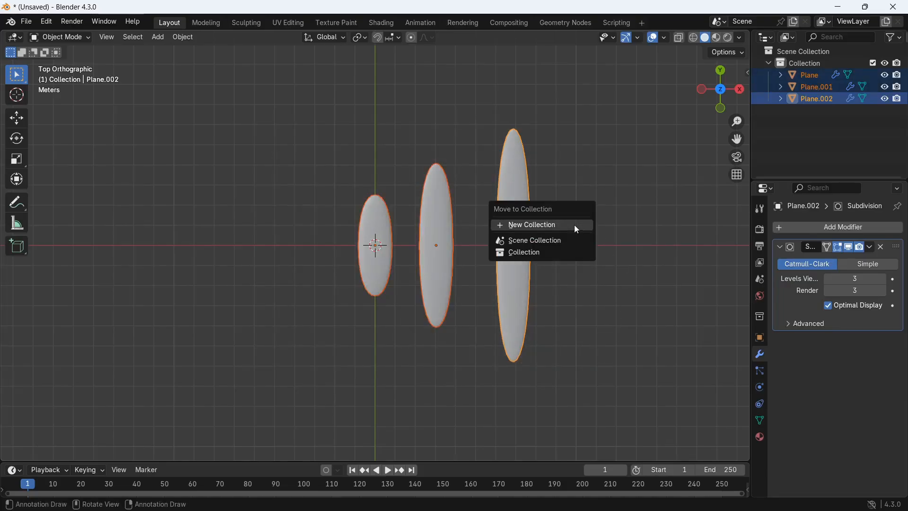
left_click(575, 226)
key("BackSpace")
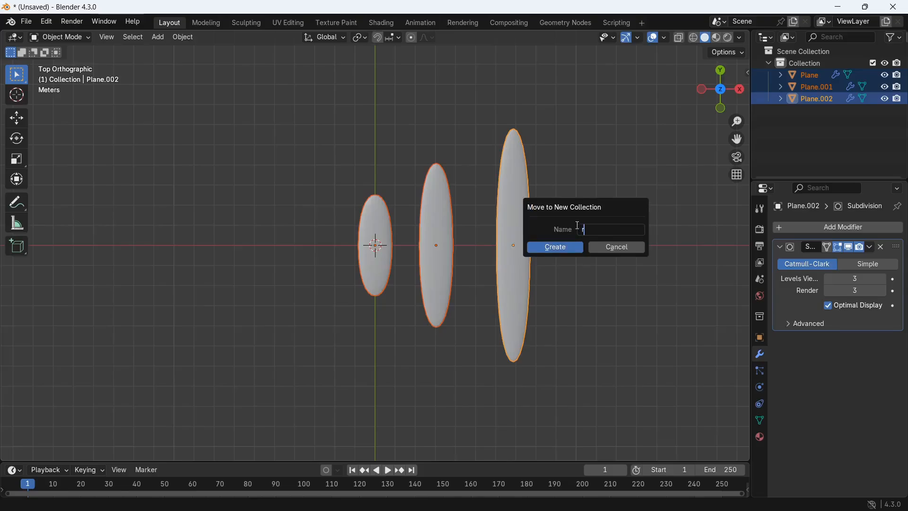
type("rtettete")
left_click(556, 248)
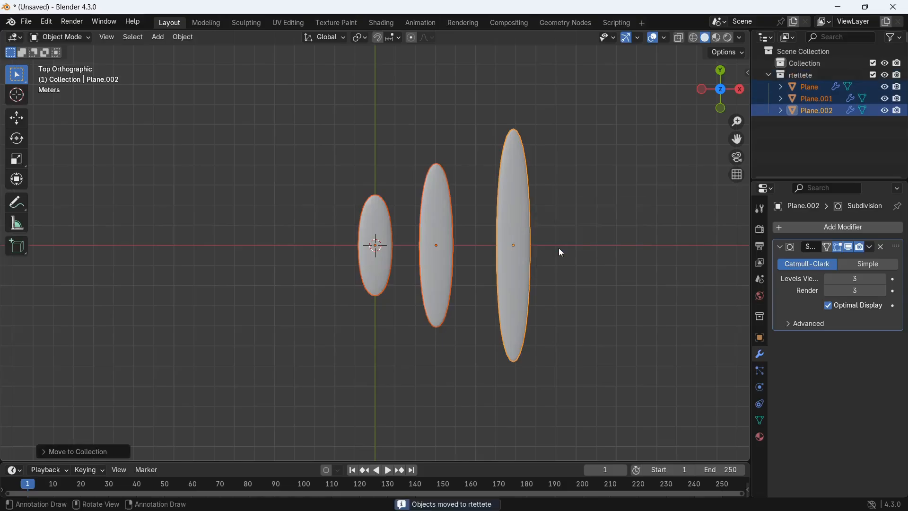
- Move the three shapes together along negative X, well clear of the world origin
scroll(546, 258, "down", 3)
left_click_drag(364, 206, 551, 282)
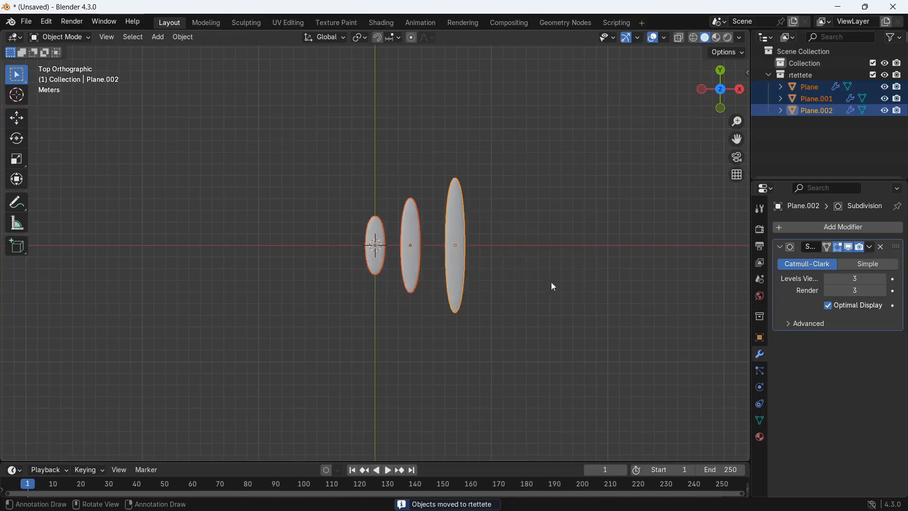
key("g")
key("x")
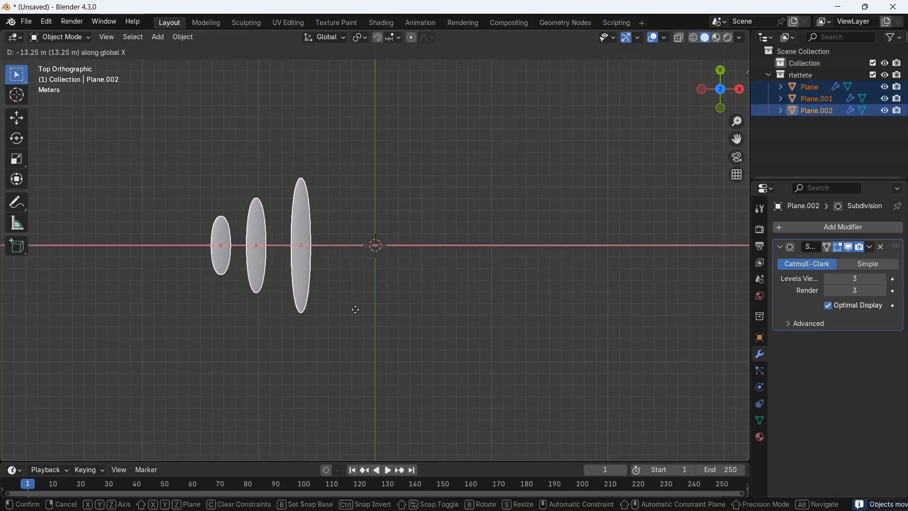
left_click(264, 316)
- Add a camera and align it to the current top view, looking straight down at the origin
scroll(364, 310, "up", 4)
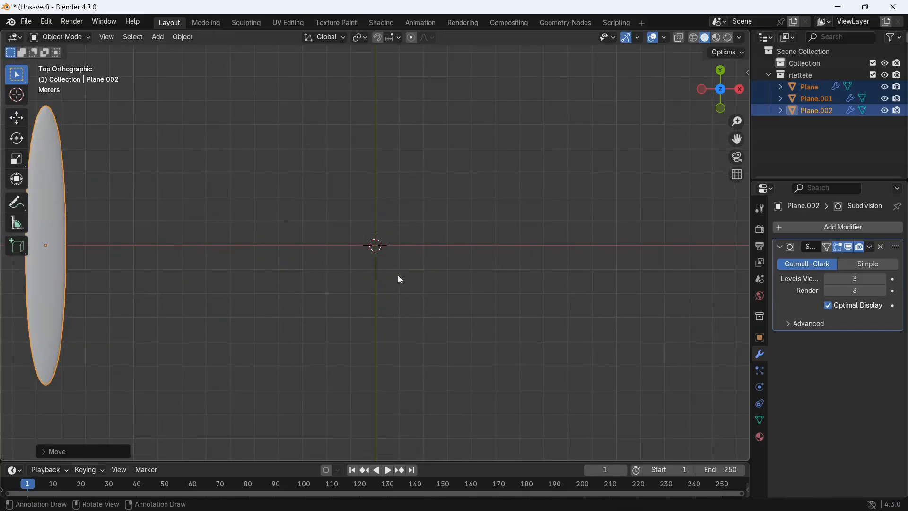
scroll(398, 275, "down", 1)
key("shift+a")
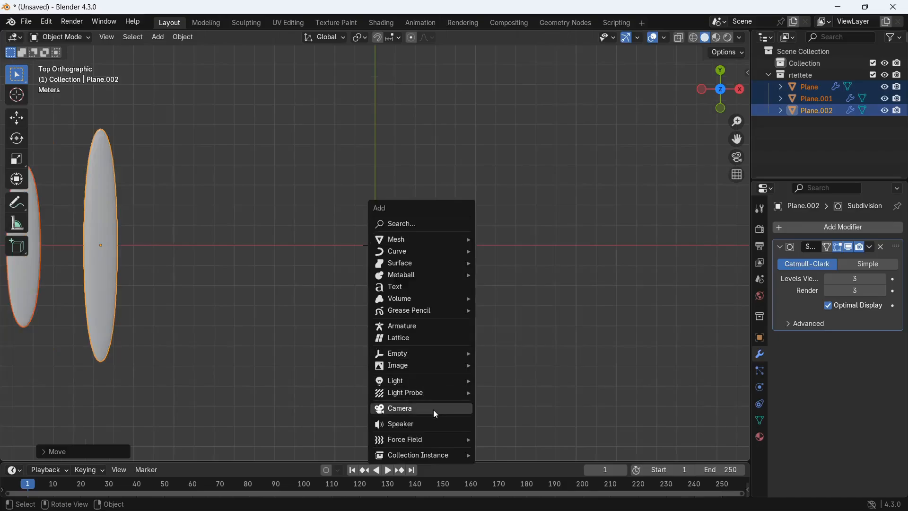
left_click(433, 409)
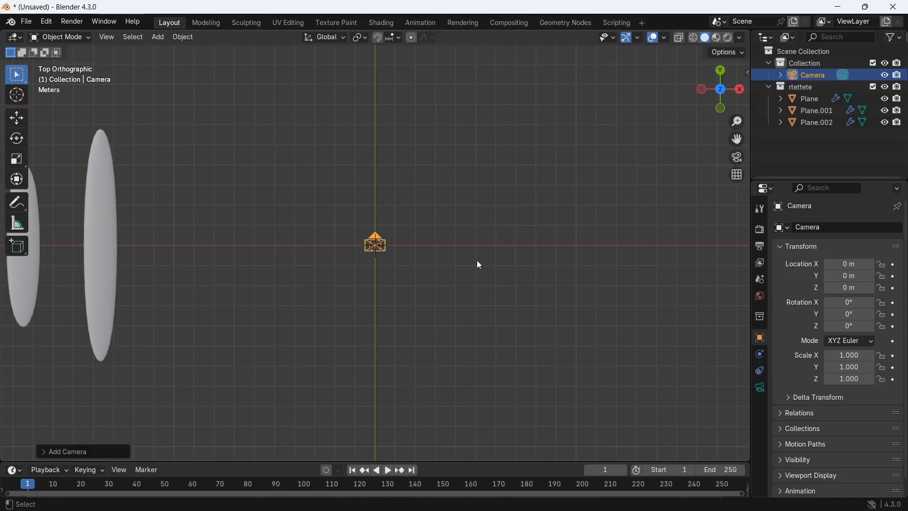
key("ctrl+alt+KP_0")
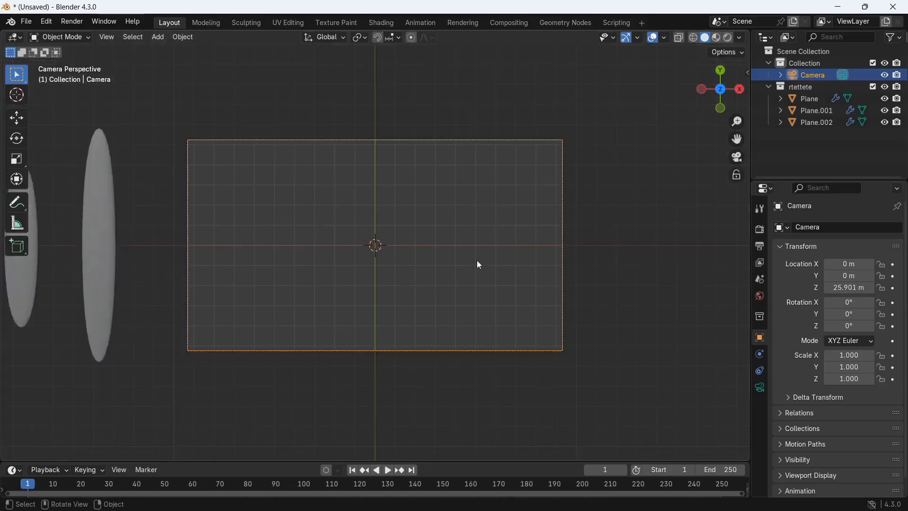
scroll(480, 265, "up", 2)
scroll(480, 265, "down", 1)
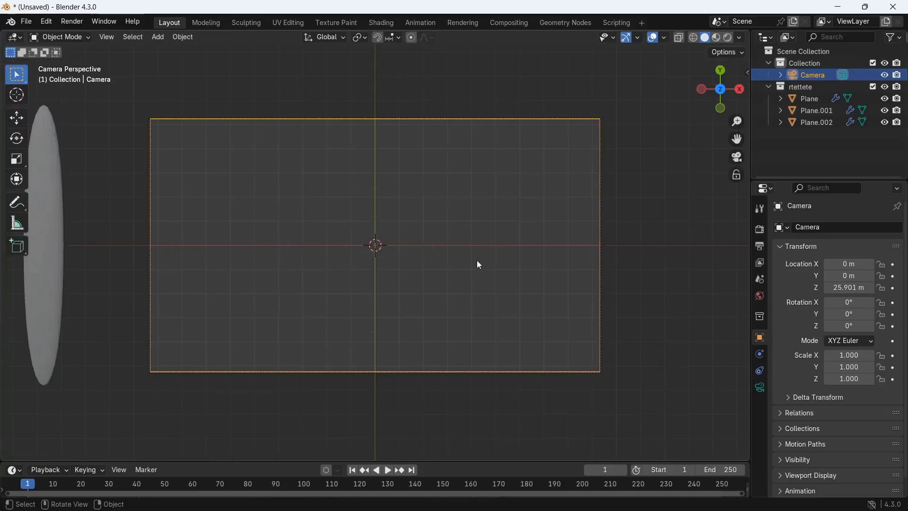
- Add a plane mesh at the origin and scale it up uniformly to about 2.6 times its size
key("shift+a")
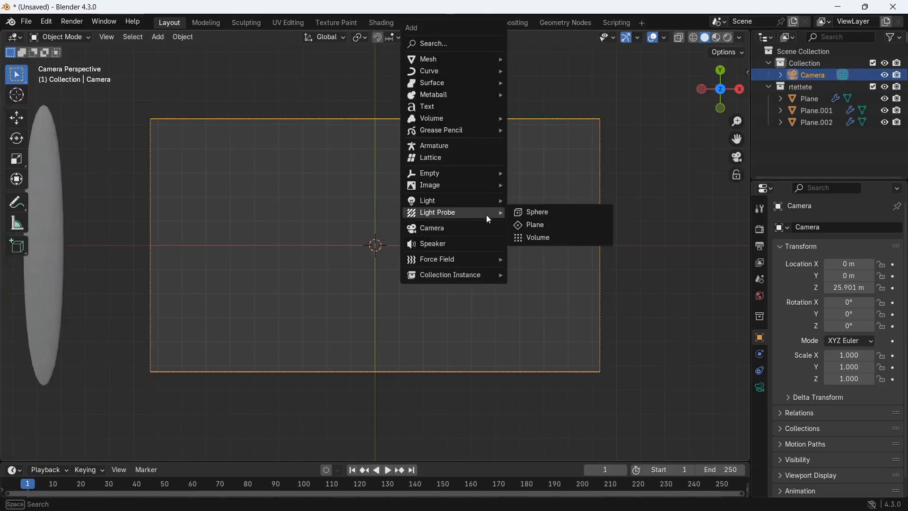
mouse_move(473, 59)
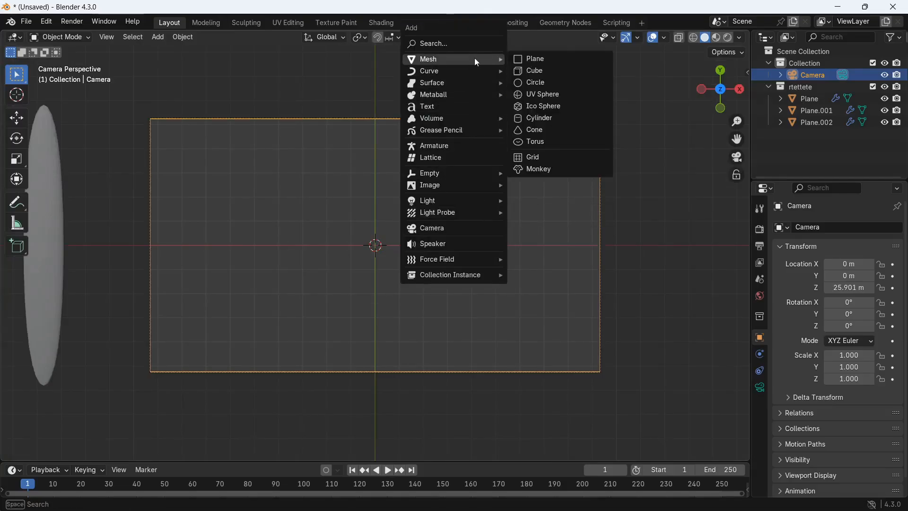
left_click(540, 62)
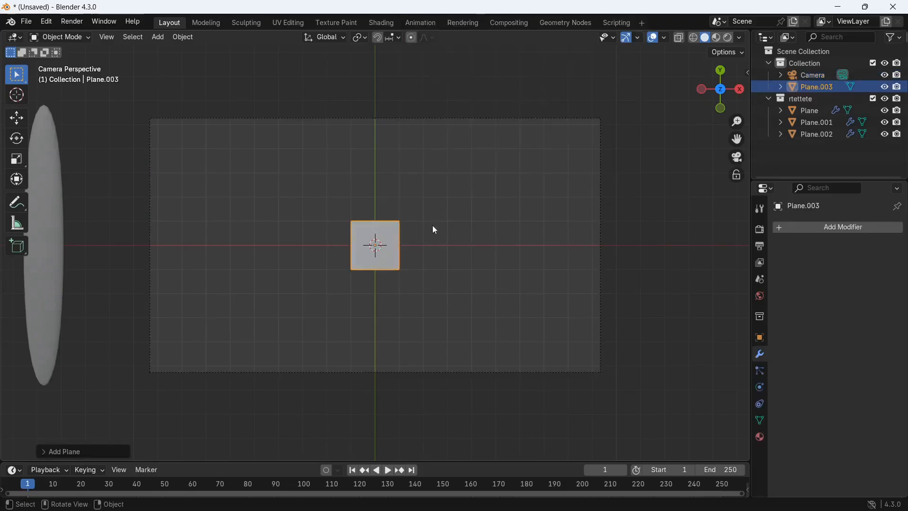
key("s")
left_click(521, 216)
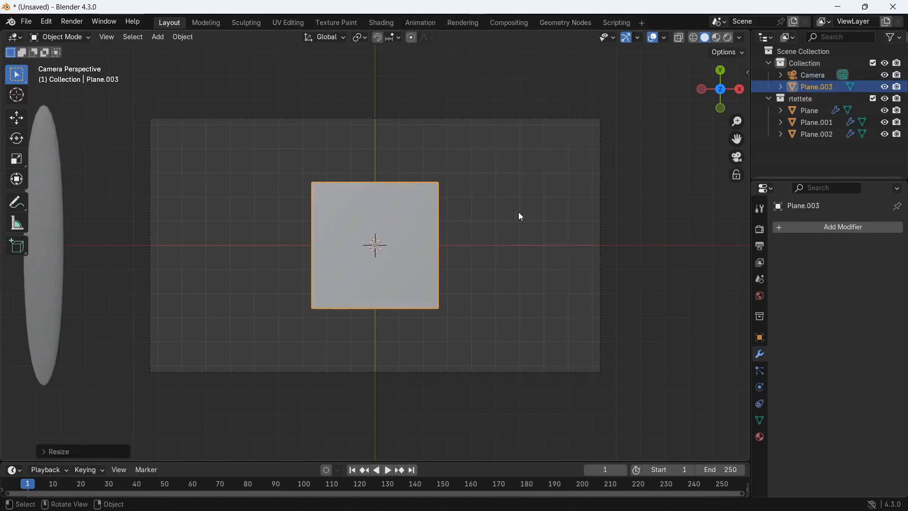
- Move the enlarged plane just outside the camera frame's lower-right corner and rotate it 90° about the X axis
key("g")
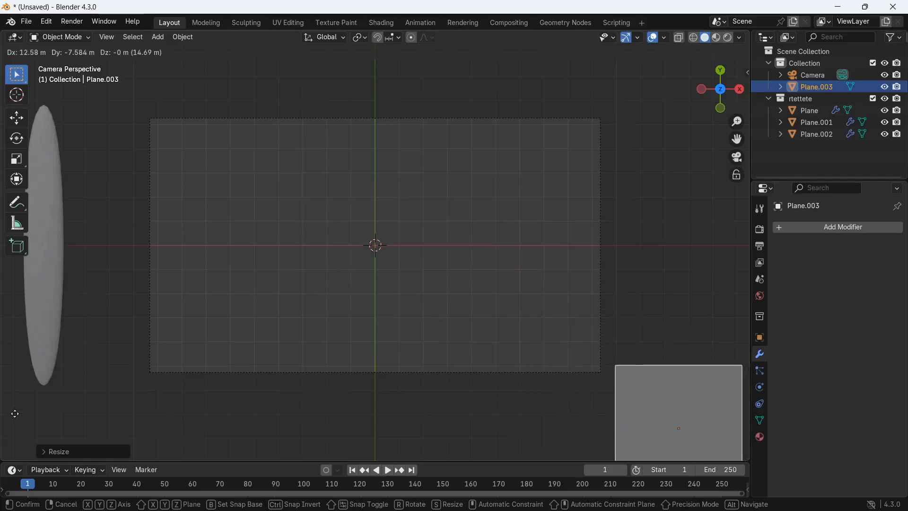
left_click(16, 424)
scroll(572, 341, "down", 2)
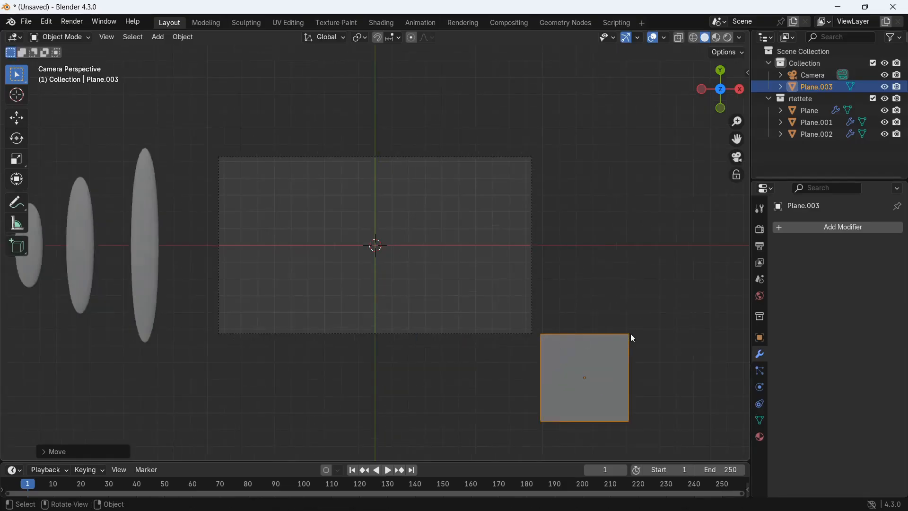
type("rx90")
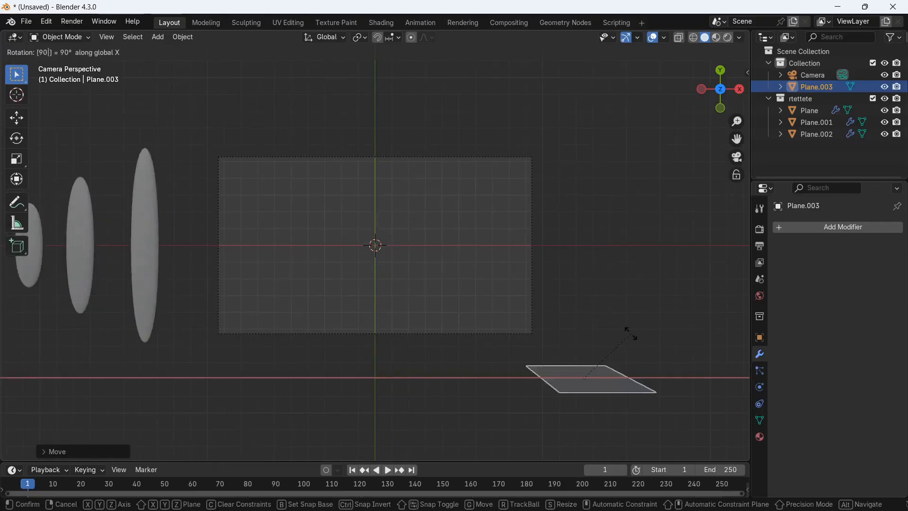
key("Return")
key("r")
key("Escape")
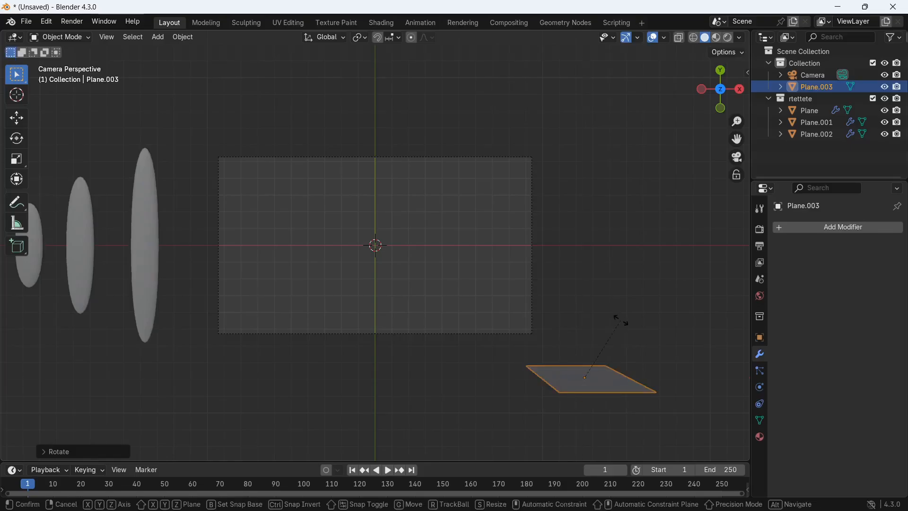
- Rotate the upright plane counterclockwise about the global Z axis to a diagonal angle and scale it up uniformly to more than twice its size
key("x")
right_click(617, 310)
key("r")
key("z")
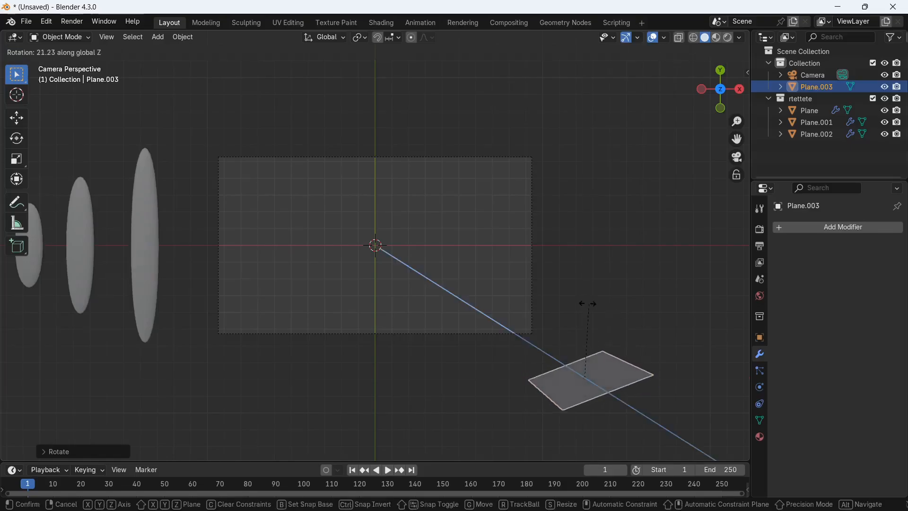
left_click(620, 325)
key("s")
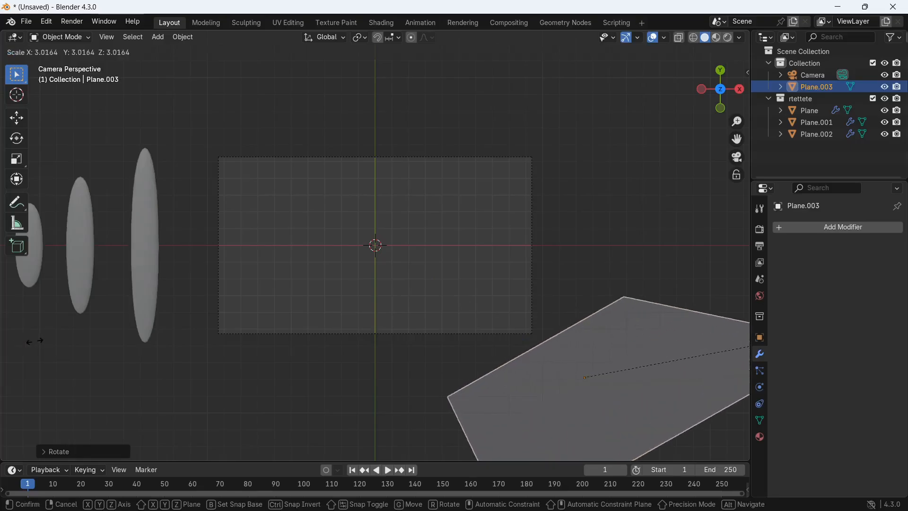
left_click(745, 339)
scroll(561, 323, "down", 1)
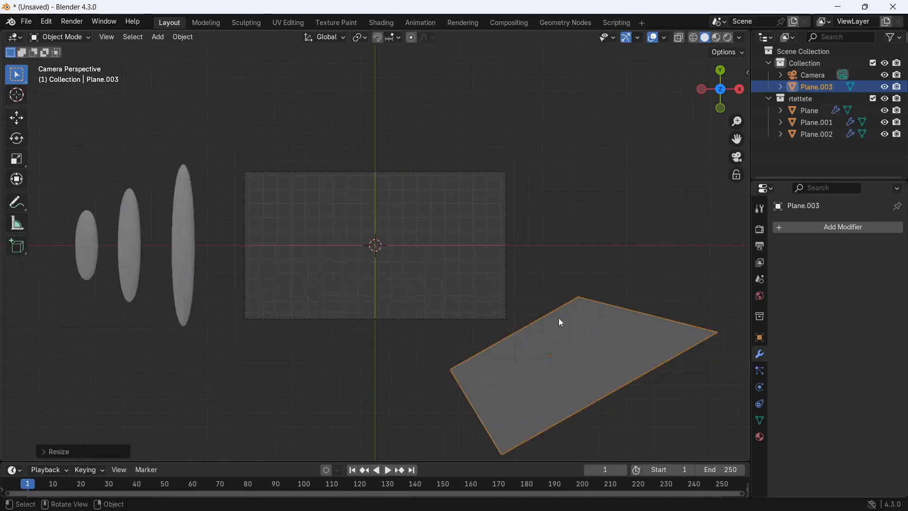
- Add an emitter particle system to the enlarged plane, keeping the camera view
middle_click_drag(562, 322, 585, 336)
key("KP_0")
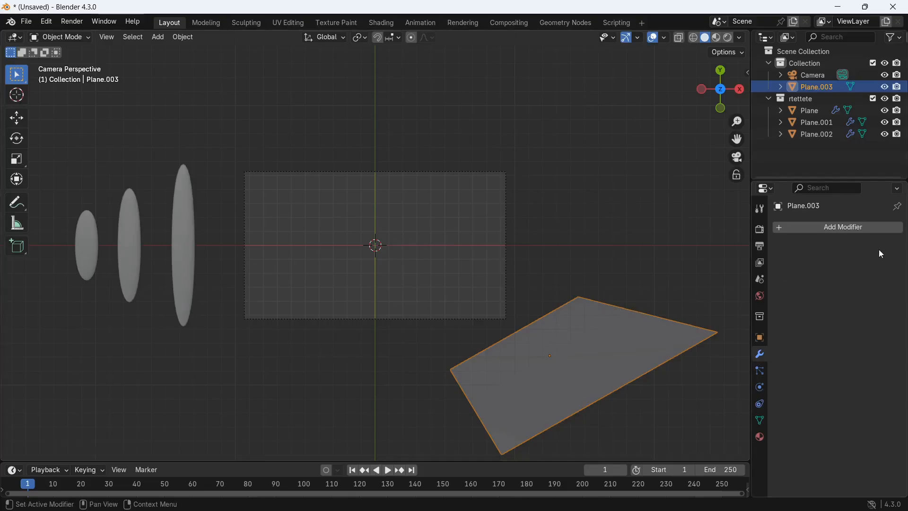
left_click(760, 373)
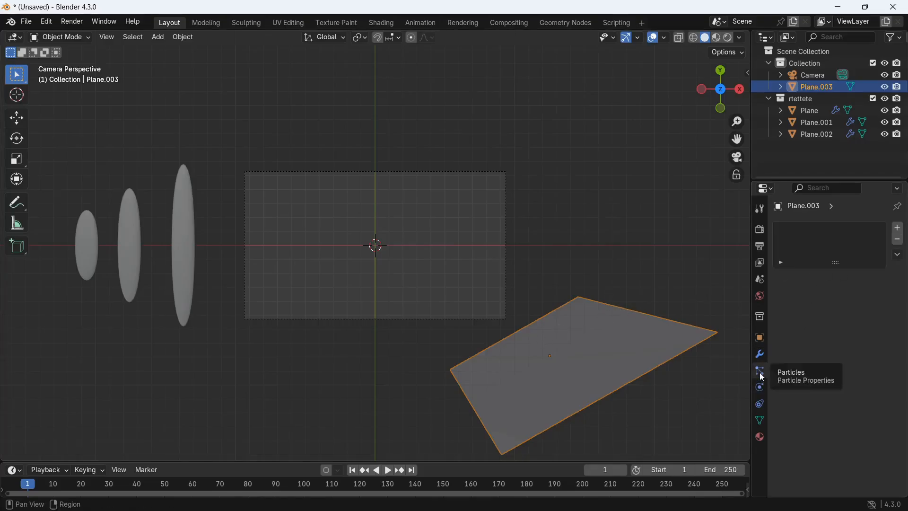
left_click(899, 232)
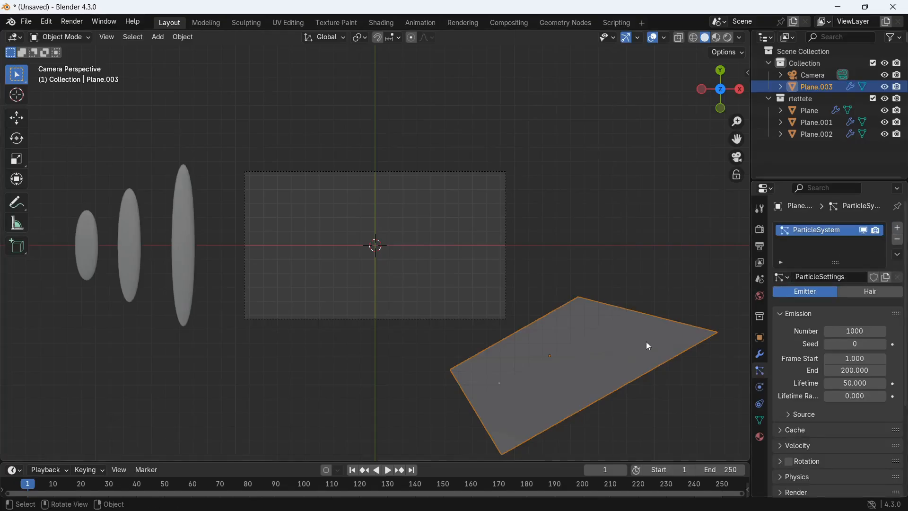
- Enlarge the timeline area and set the scene's end frame to 1000
left_click_drag(431, 462, 437, 385)
scroll(463, 459, "down", 1)
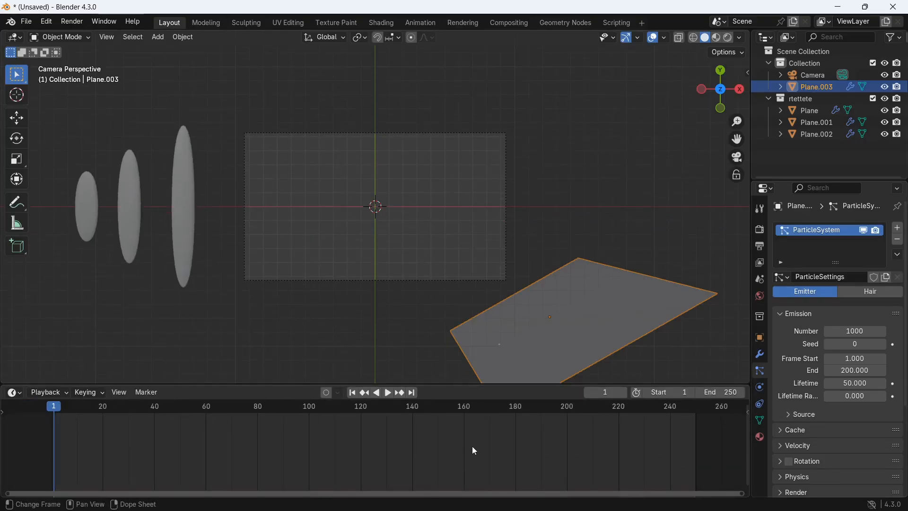
left_click(721, 392)
type("1000")
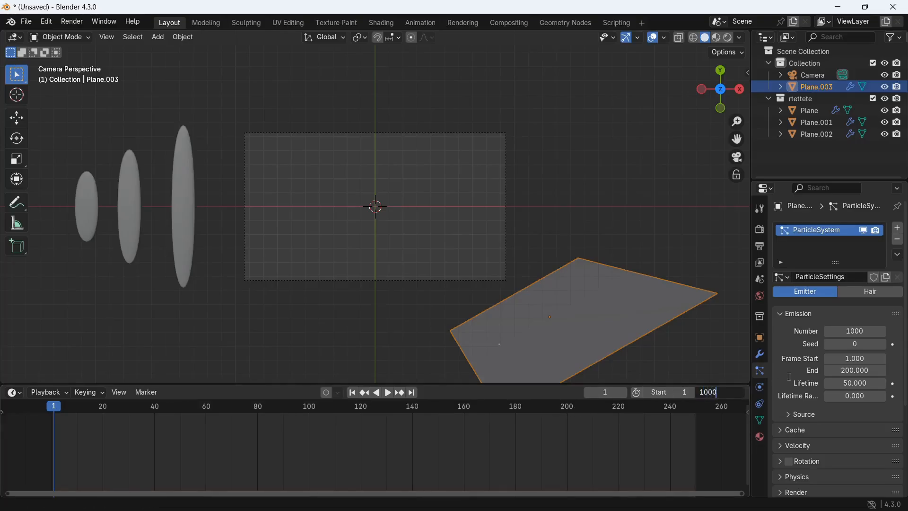
key("Return")
- Examine the timeline's full range up to frame 1000, including the negative frames before frame 1
scroll(566, 456, "left", 5, "ctrl")
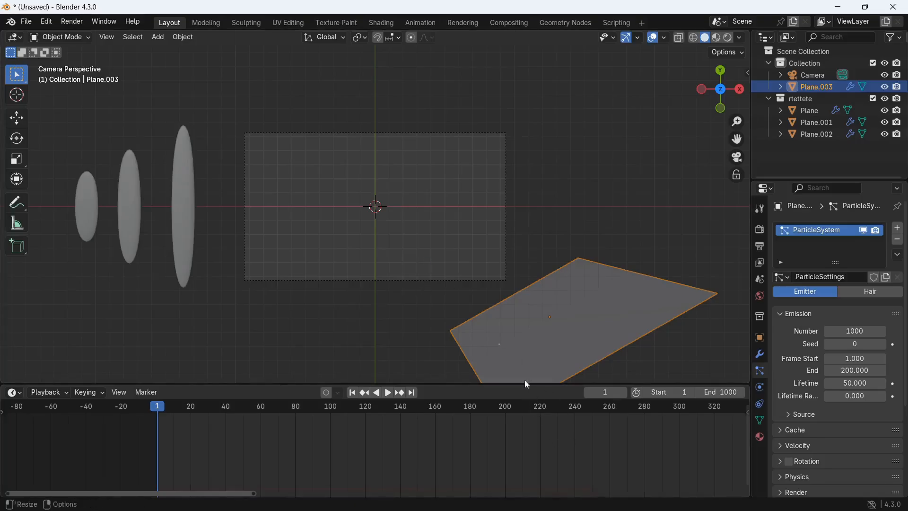
scroll(438, 448, "down", 1)
scroll(439, 449, "down", 1)
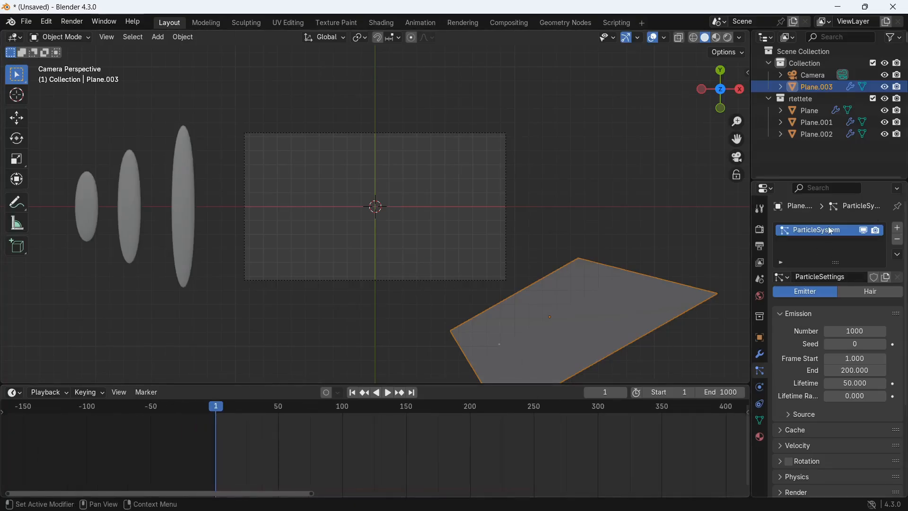
scroll(562, 461, "down", 4)
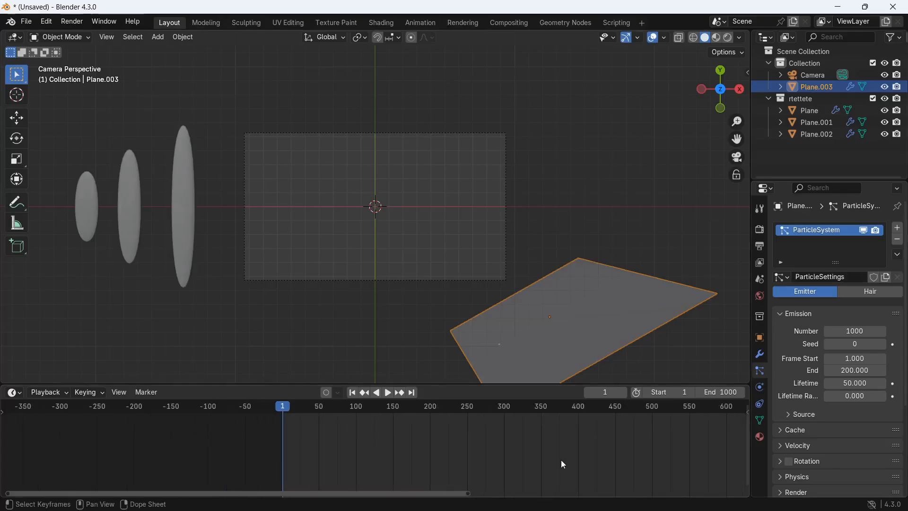
scroll(561, 461, "down", 2)
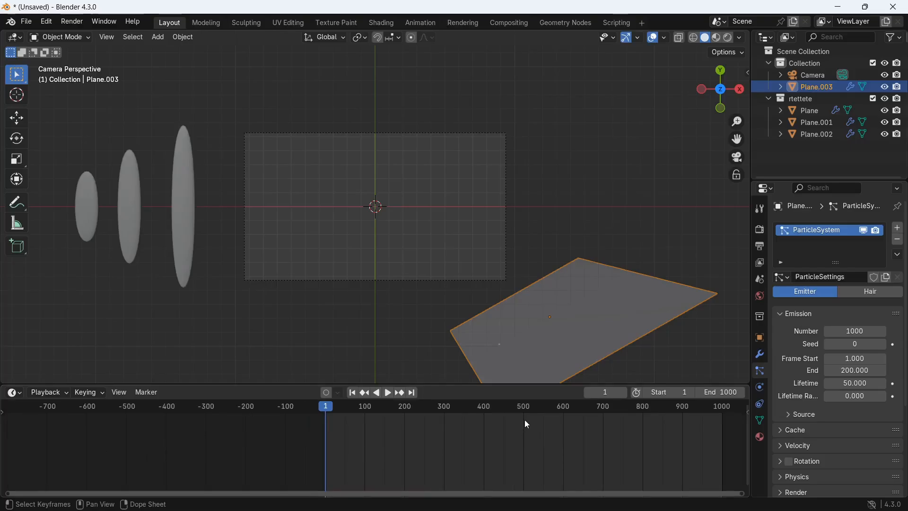
scroll(596, 431, "down", 1)
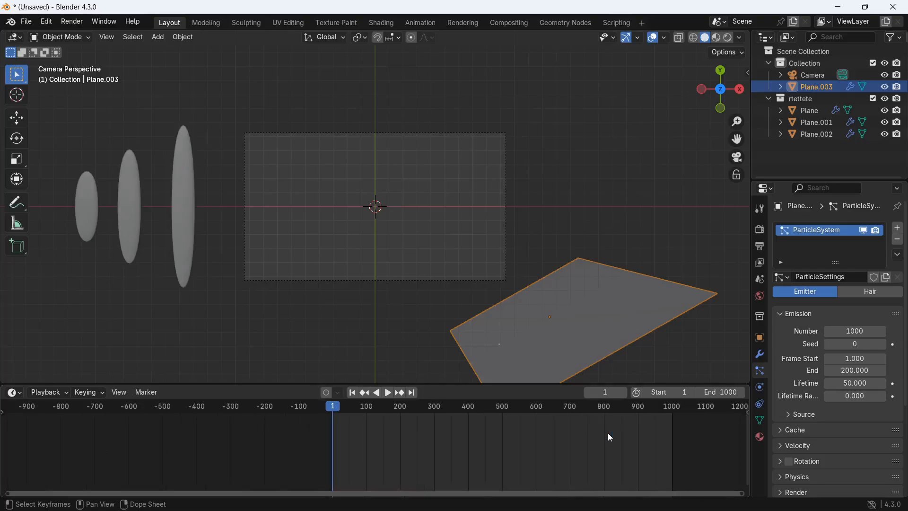
scroll(648, 423, "down", 3)
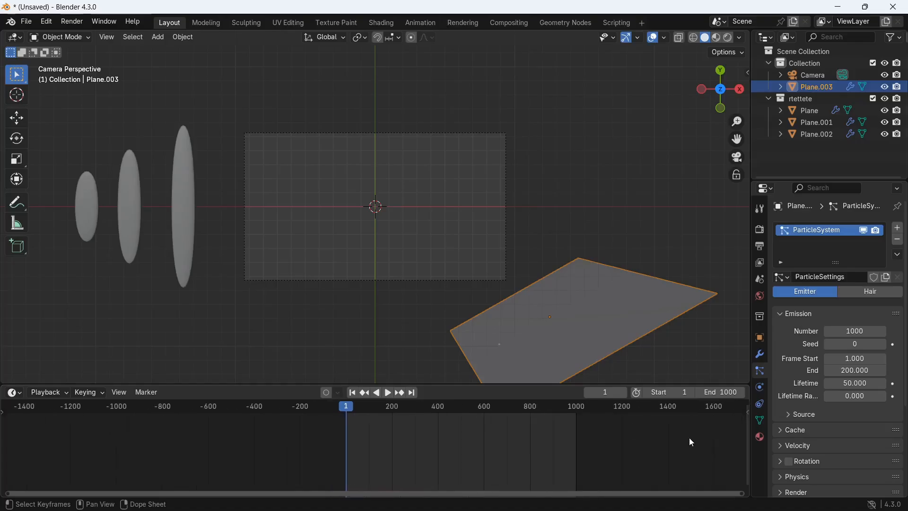
scroll(683, 446, "up", 3)
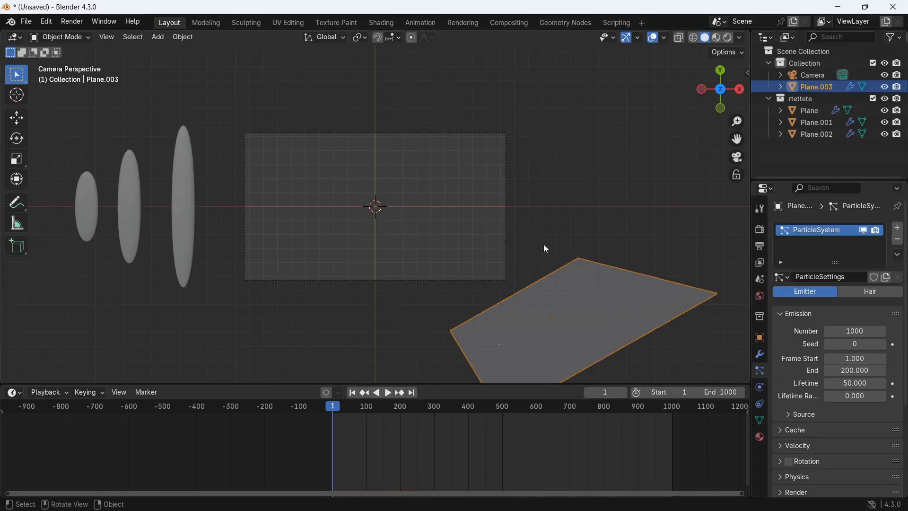
scroll(558, 271, "up", 1)
scroll(558, 270, "down", 1)
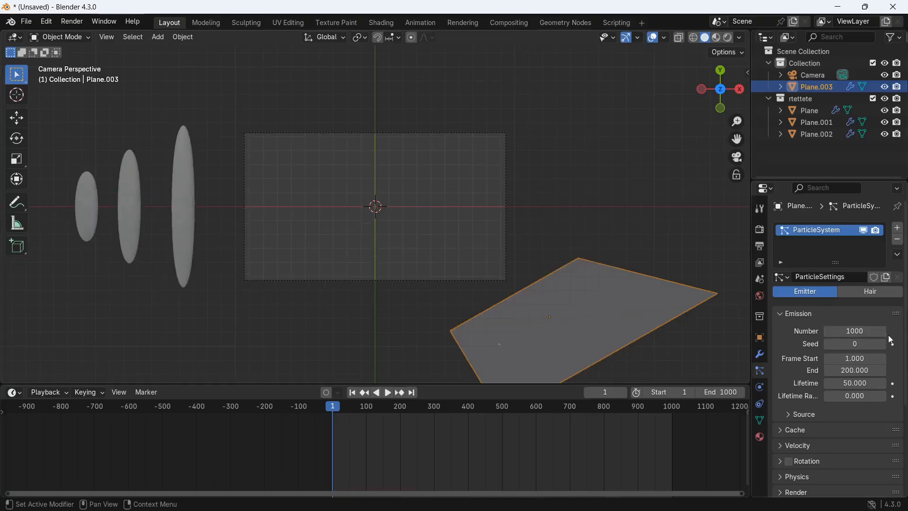
- Set the emitter's particle number to 500 and its emission start frame to -500
left_click(866, 331)
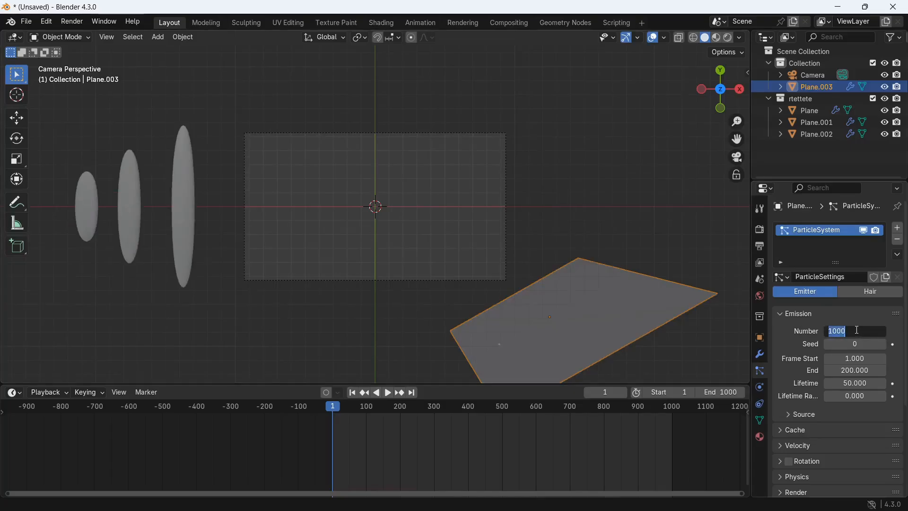
key("BackSpace")
type("500")
key("Return")
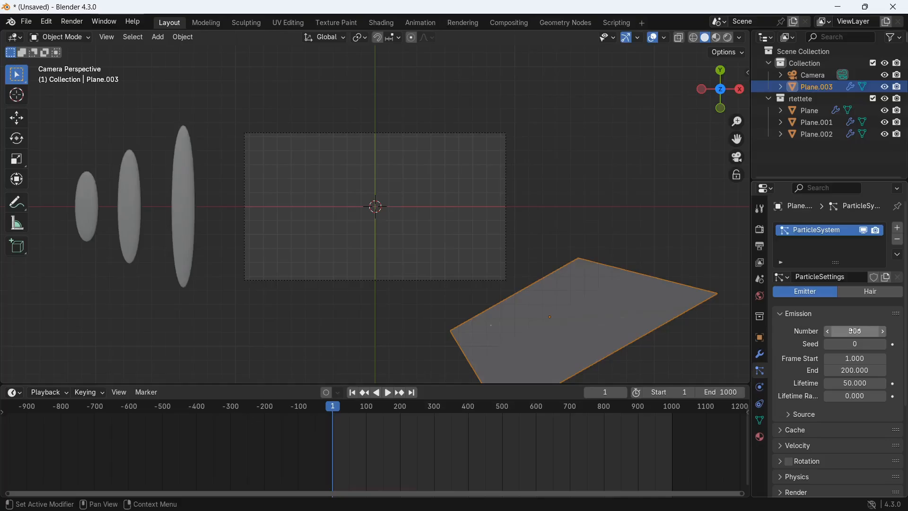
left_click(863, 359)
key("BackSpace")
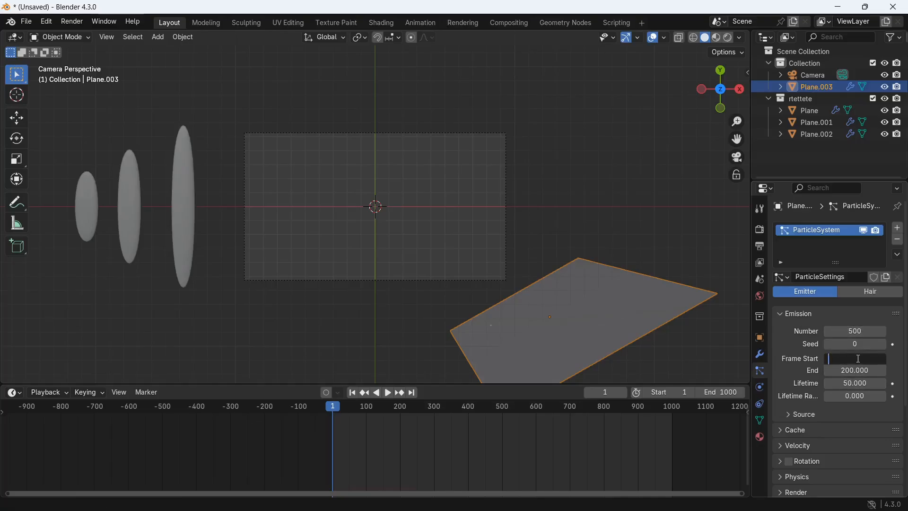
type("-500")
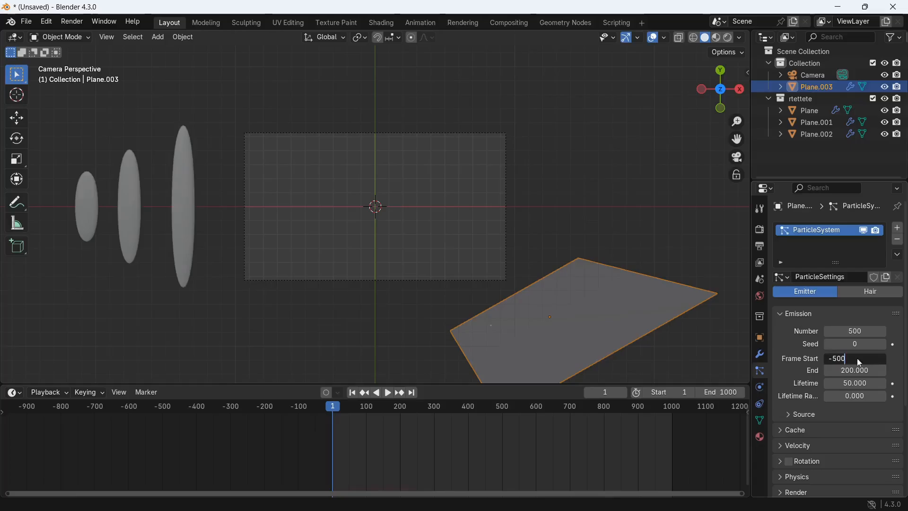
key("Return")
- Set the emission end frame to 500 and the particle lifetime to 500
left_click(853, 371)
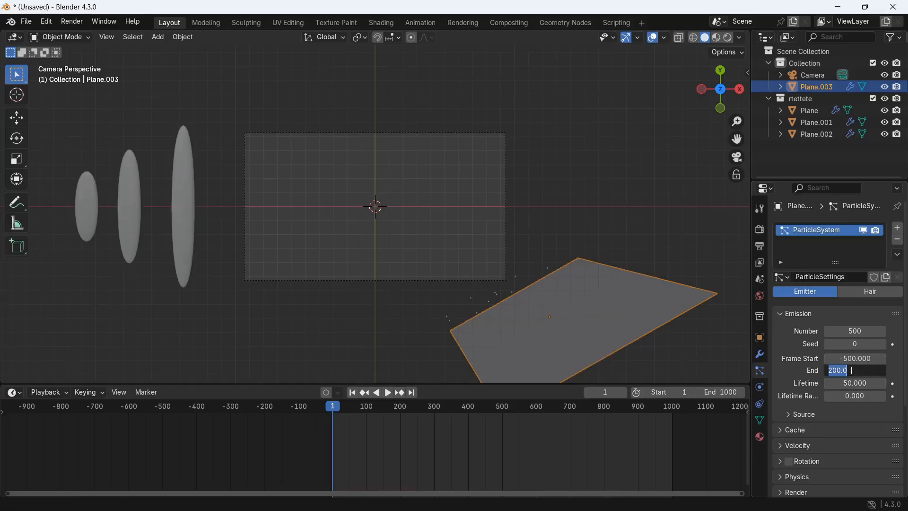
key("BackSpace")
type("500")
key("Tab")
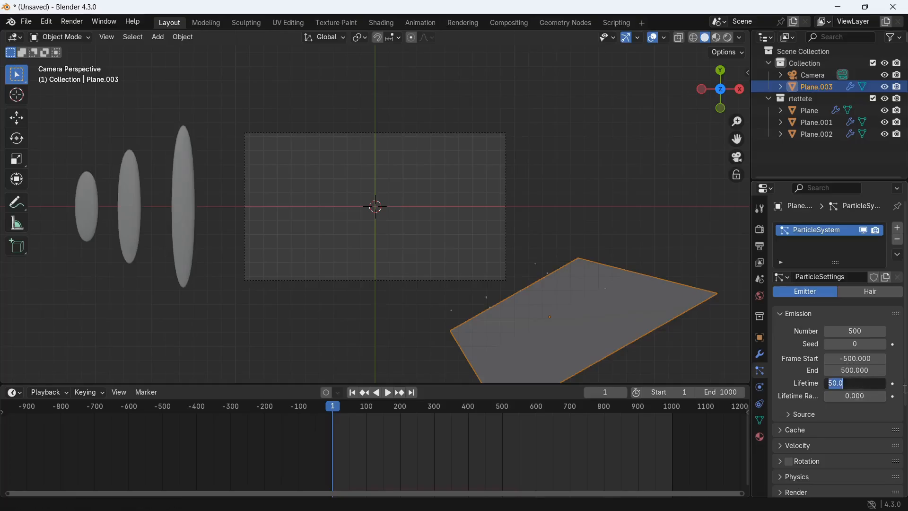
type("500")
key("Return")
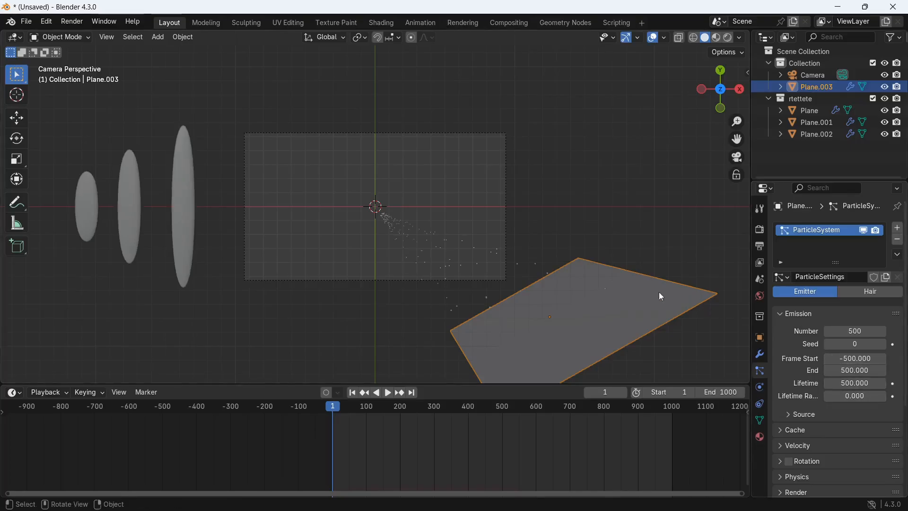
- Play the animation in a free perspective view to check how the particles leave the plane, and return to frame 1
mouse_move(659, 292)
middle_mouse_down()
mouse_move(574, 302)
mouse_move(572, 282)
mouse_move(578, 342)
mouse_move(553, 292)
mouse_move(547, 365)
mouse_move(544, 71)
mouse_move(547, 84)
middle_mouse_up()
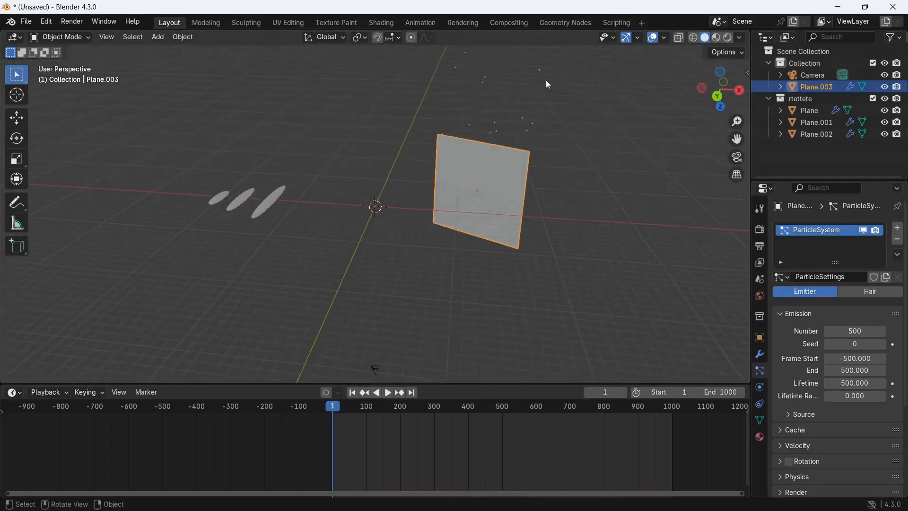
mouse_move(538, 198)
middle_mouse_down()
mouse_move(483, 368)
mouse_move(454, 279)
mouse_move(464, 274)
middle_mouse_up()
key("space")
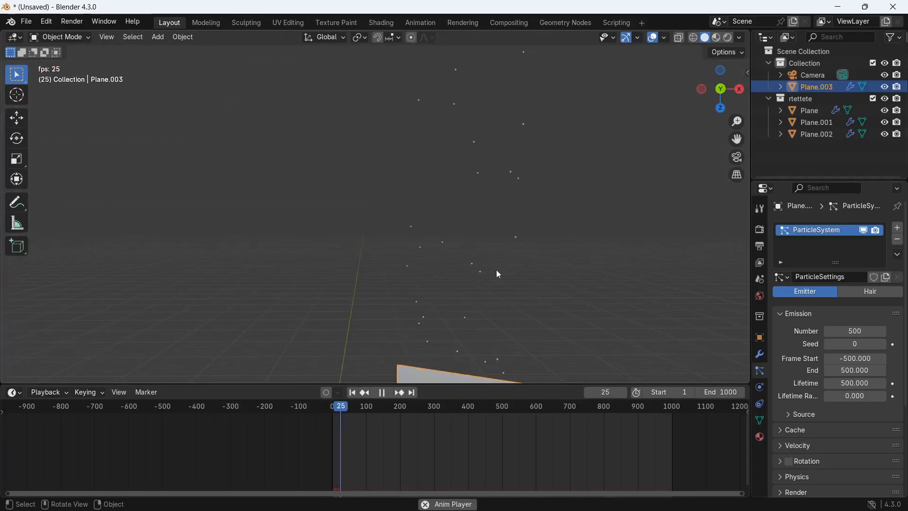
middle_click_drag(515, 308, 497, 204, "shift")
scroll(501, 191, "up", 3)
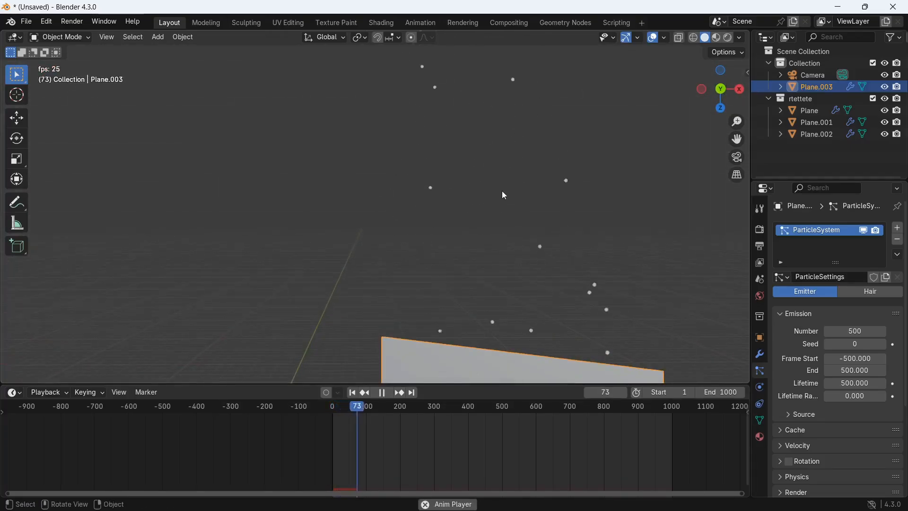
key("space")
key("shift+Left")
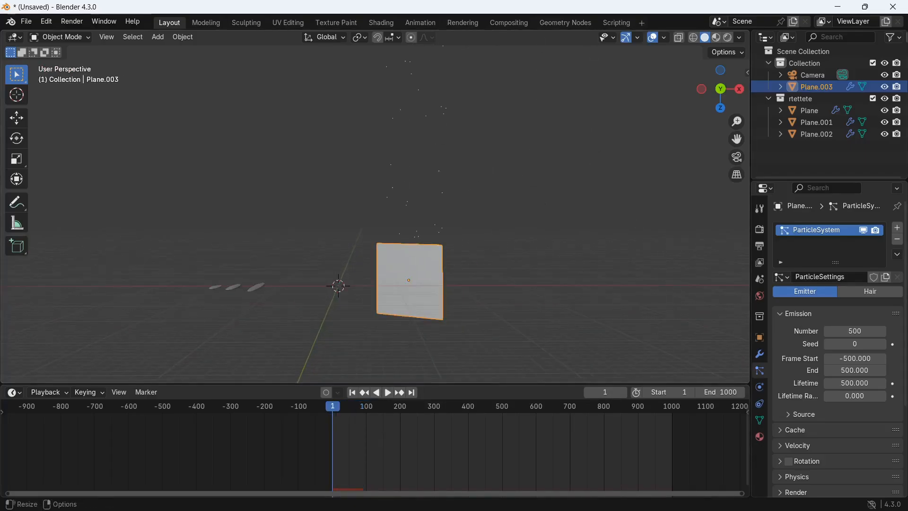
- Set the particle system's gravity field weight to 0
scroll(898, 369, "down", 5)
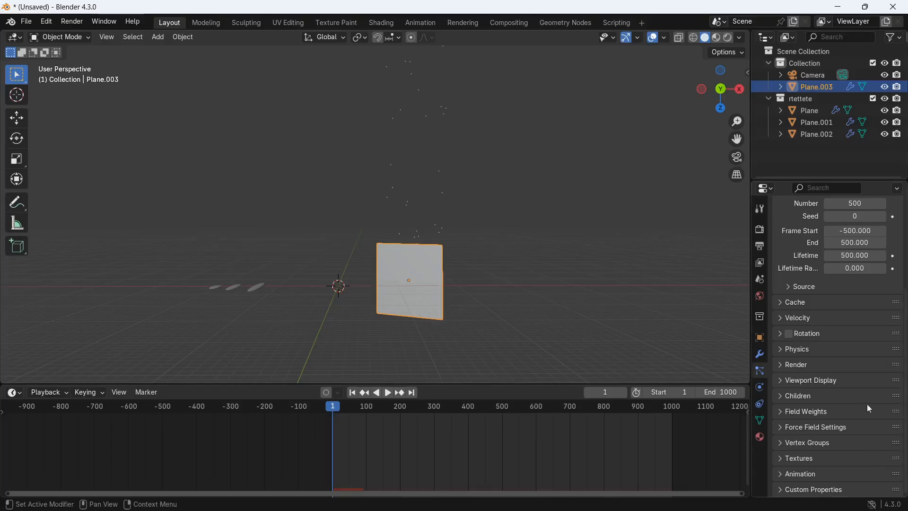
left_click(783, 415)
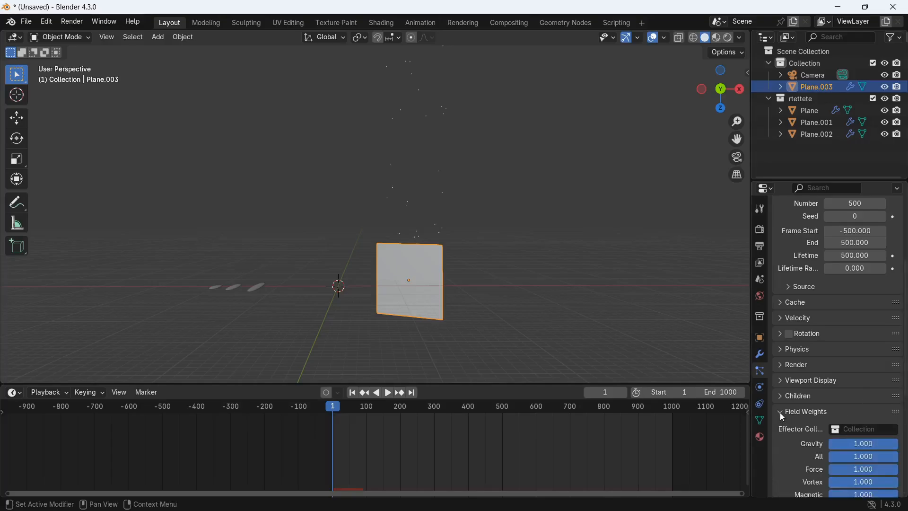
left_click_drag(893, 445, 832, 445)
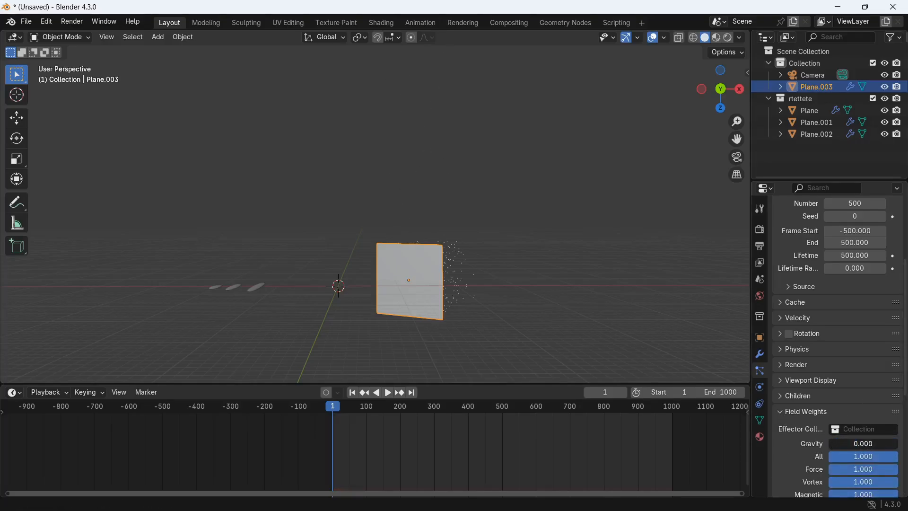
- Preview the emission with gravity disabled from close to the plane, and return to frame 1
middle_click_drag(402, 248, 395, 373)
scroll(413, 294, "up", 5)
middle_click_drag(418, 304, 442, 223, "shift")
key("space")
middle_click_drag(564, 223, 497, 190)
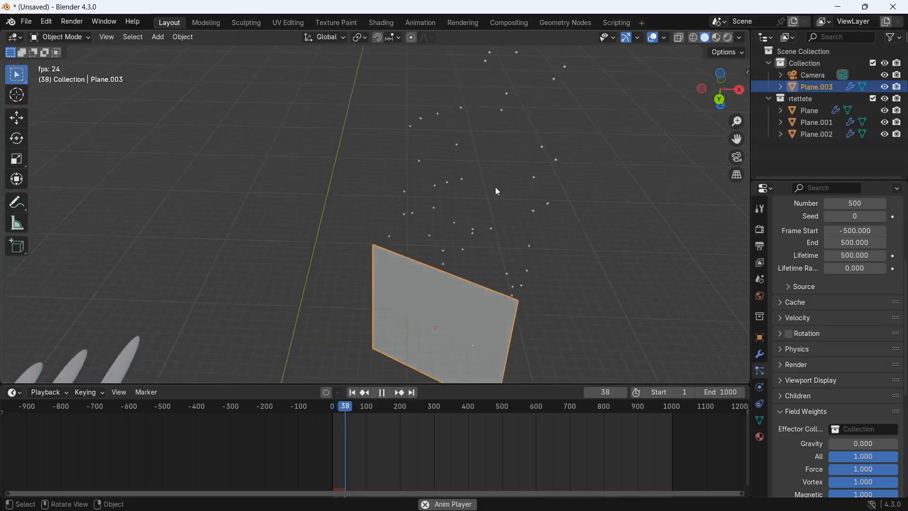
key("space")
key("shift+Left")
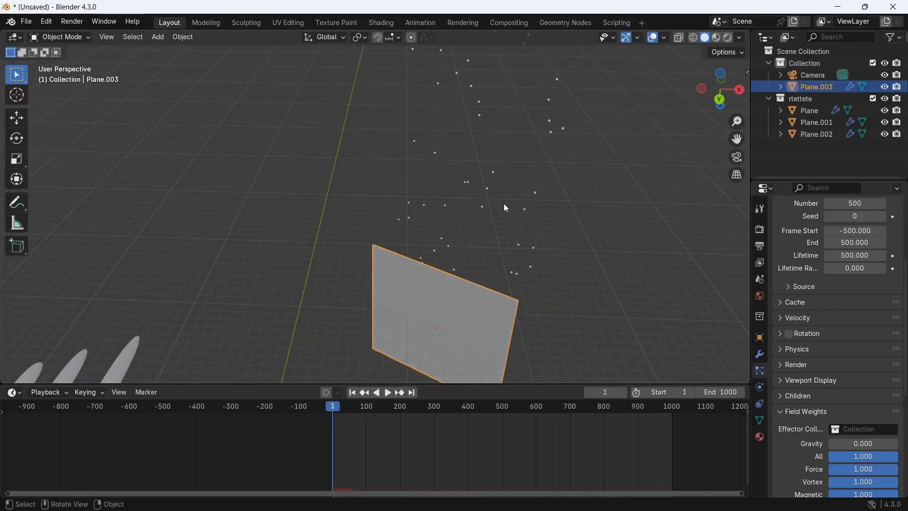
- Scrub the animation to frame 214 to check the particles' direction relative to the camera from an elevated view
scroll(905, 330, "up", 5)
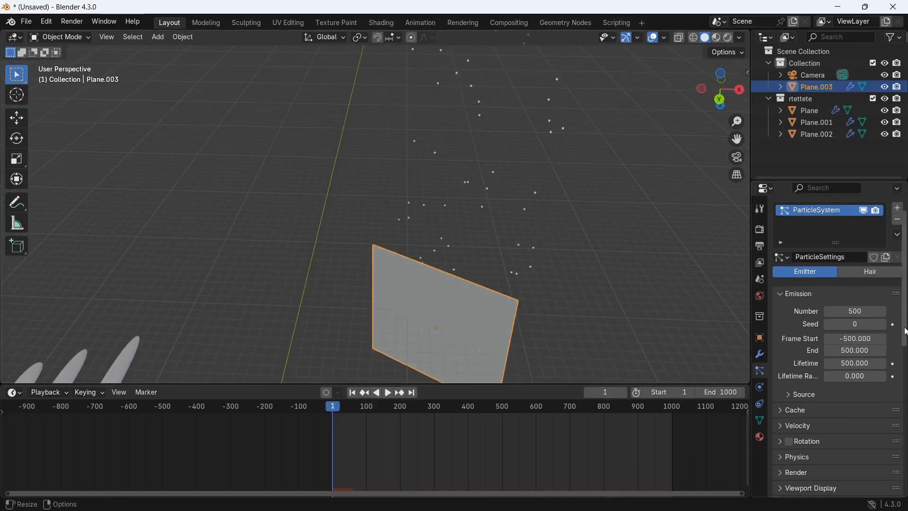
middle_click_drag(409, 271, 416, 314)
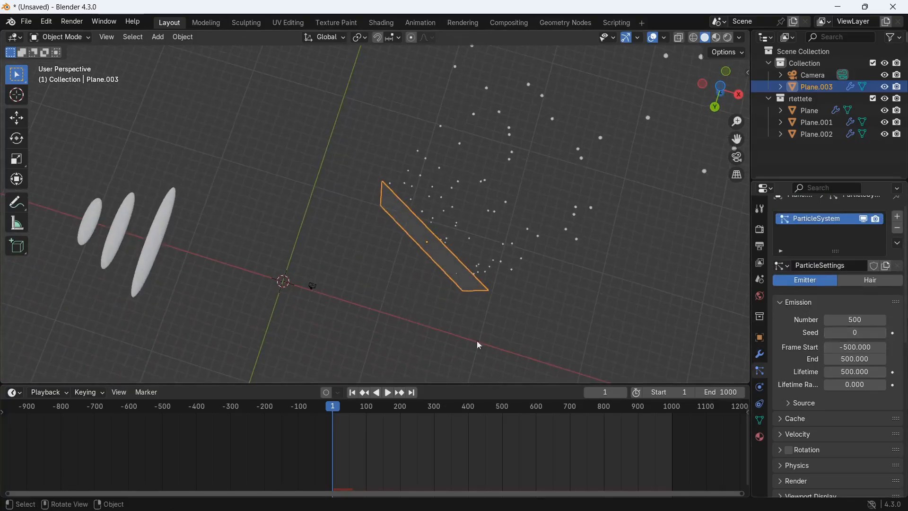
left_click_drag(340, 402, 405, 412)
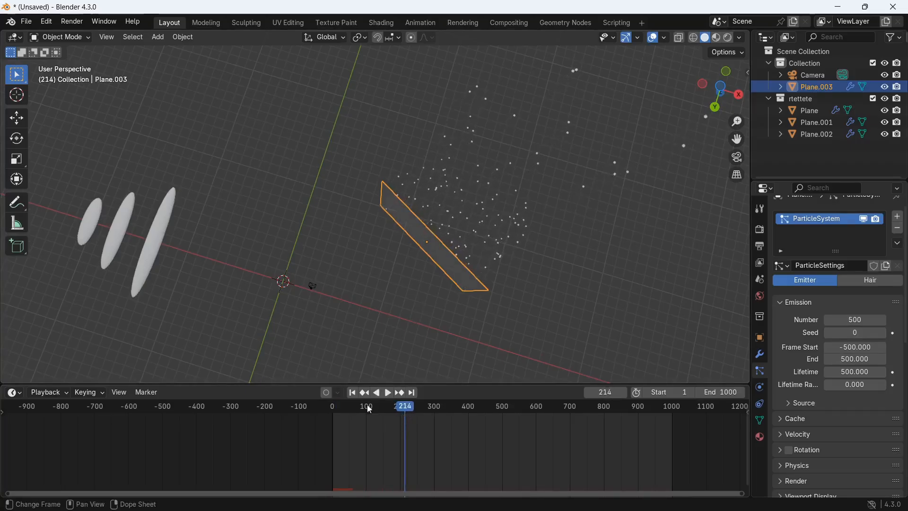
- Set the particle emission number to 499 and rotate the emitter plane 180° about the global Z axis at frame 1
left_click(828, 322)
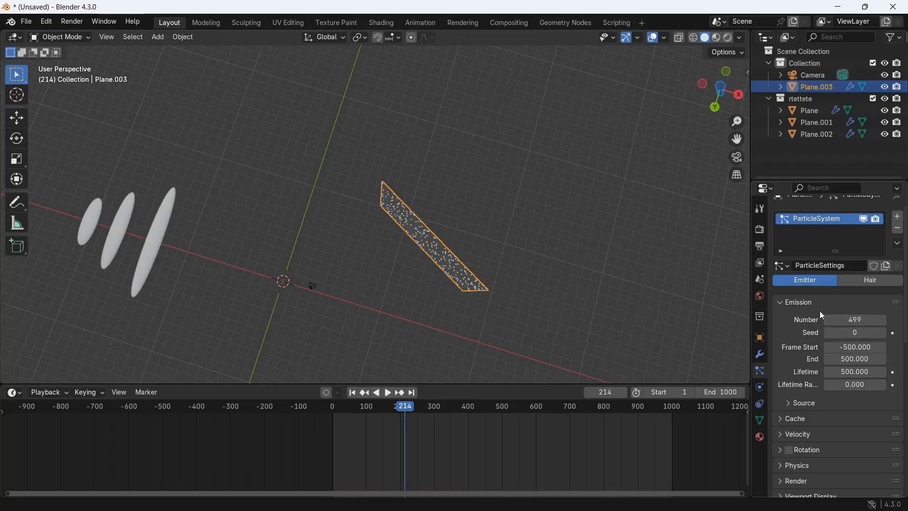
key("shift+Left")
middle_click_drag(588, 270, 415, 265)
key("r")
key("z")
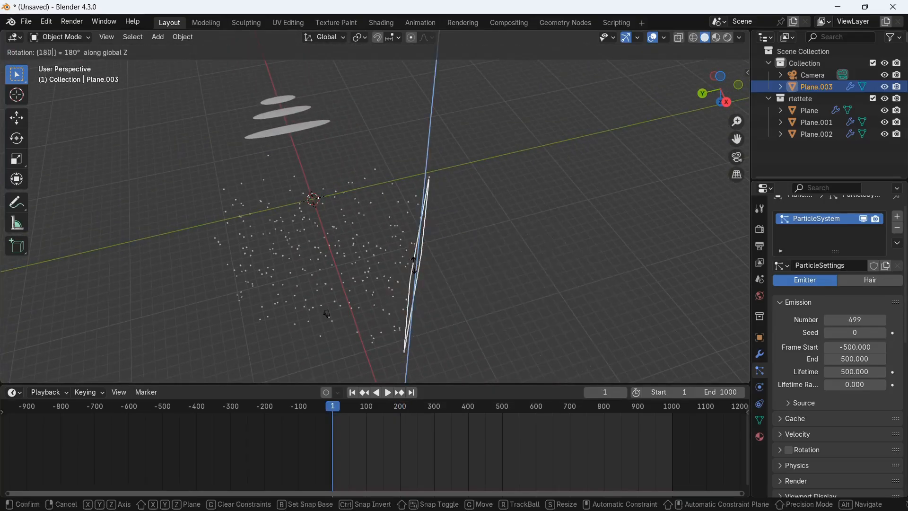
left_click(414, 265)
- Render the emitter's particles as Collection, using rtettete as the instance collection
middle_click_drag(414, 265, 477, 225)
key("KP_0")
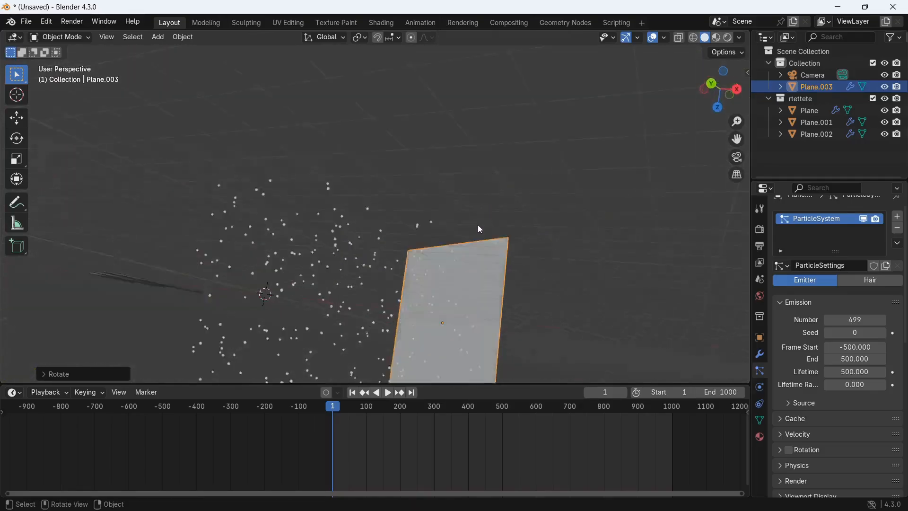
scroll(443, 224, "up", 1)
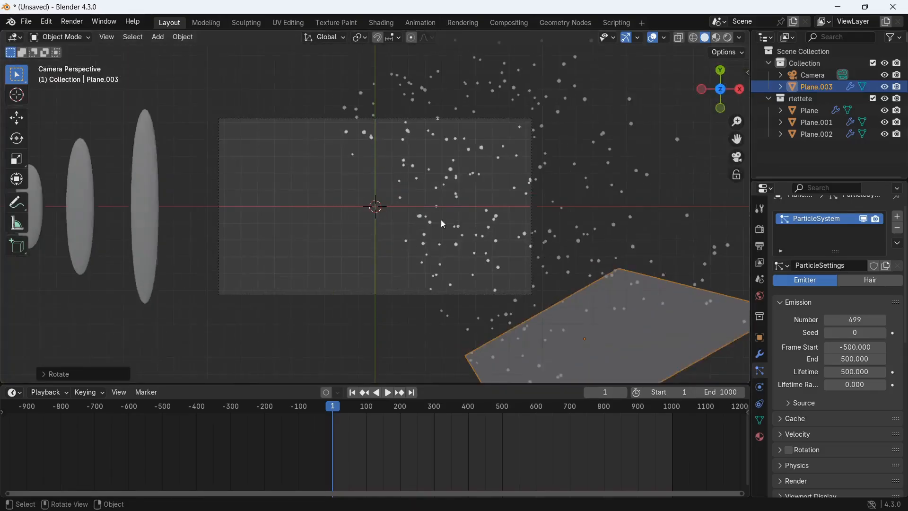
scroll(450, 232, "up", 2)
scroll(457, 233, "down", 3)
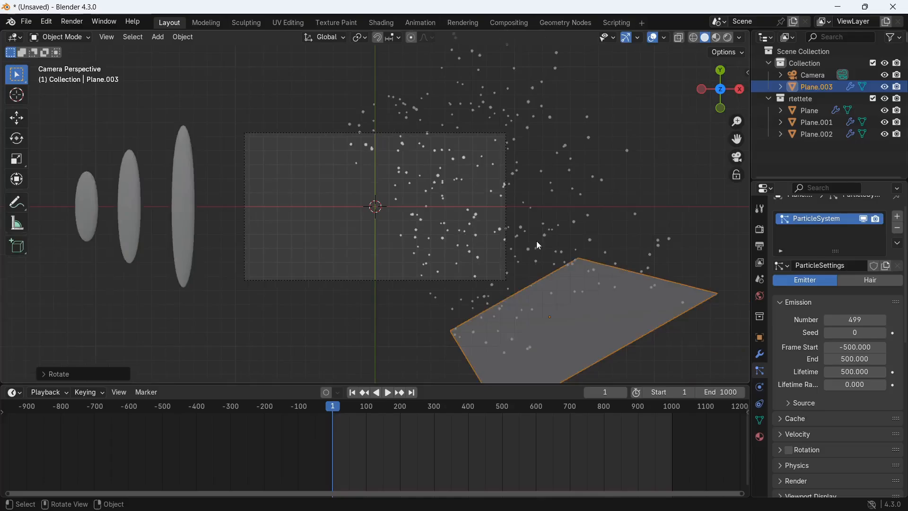
scroll(870, 284, "down", 8)
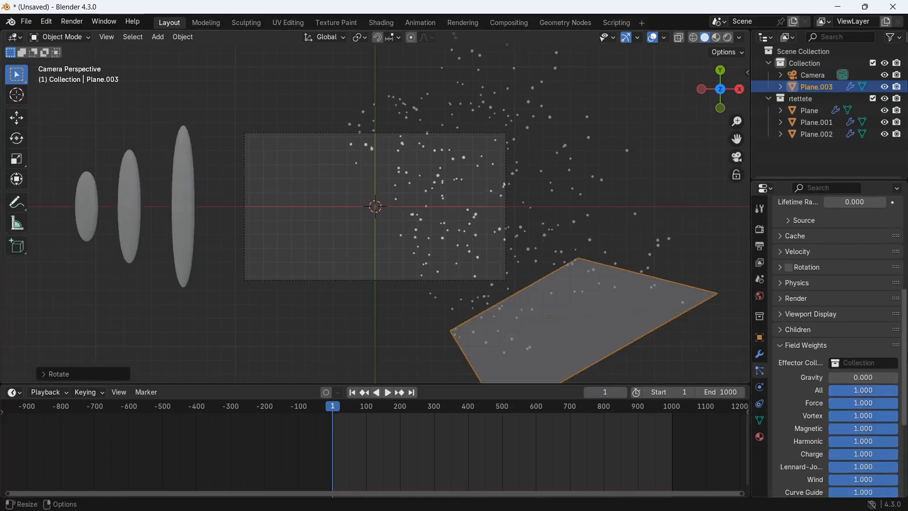
left_click(781, 298)
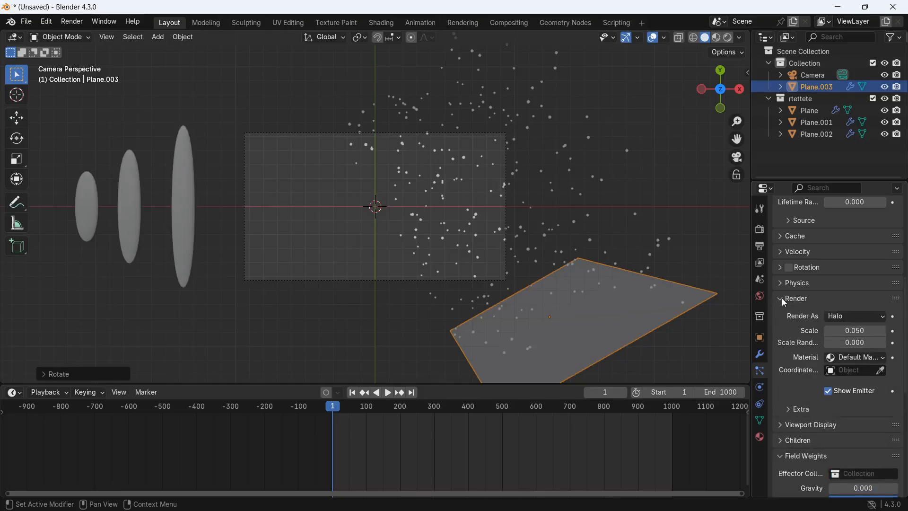
left_click(877, 317)
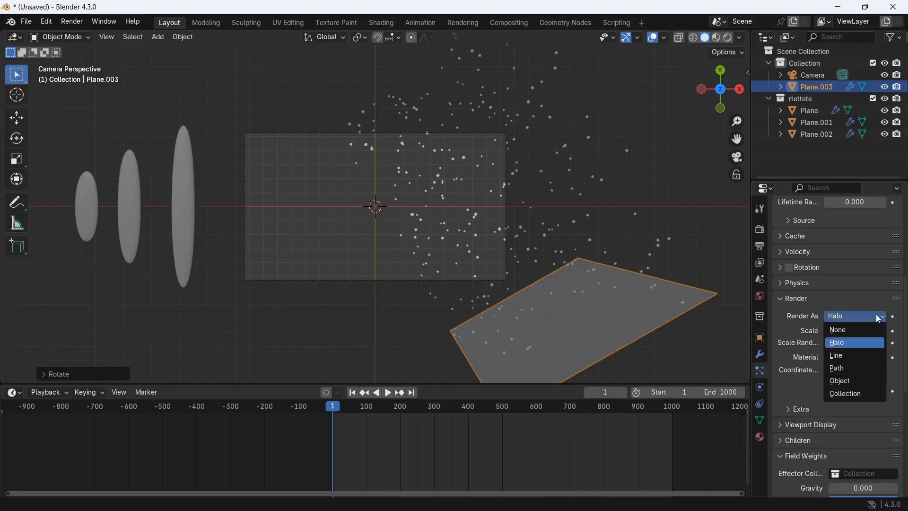
left_click(860, 392)
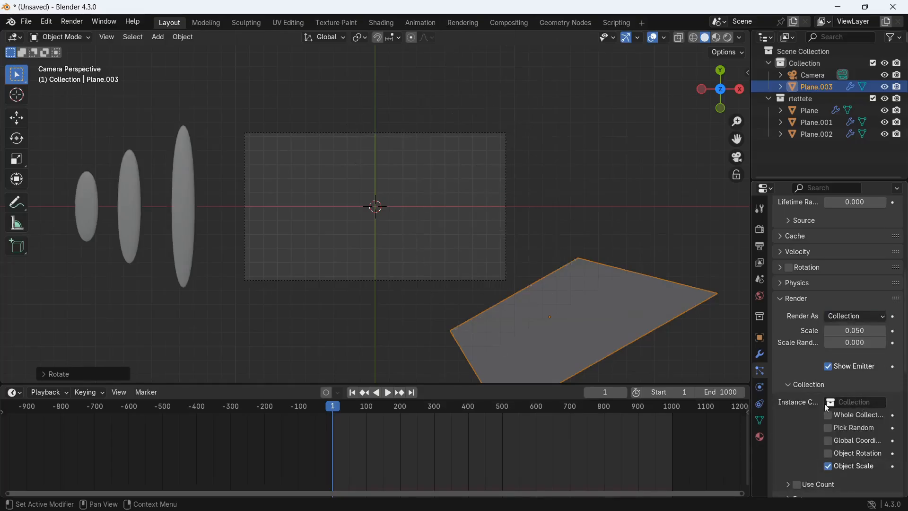
left_click(835, 406)
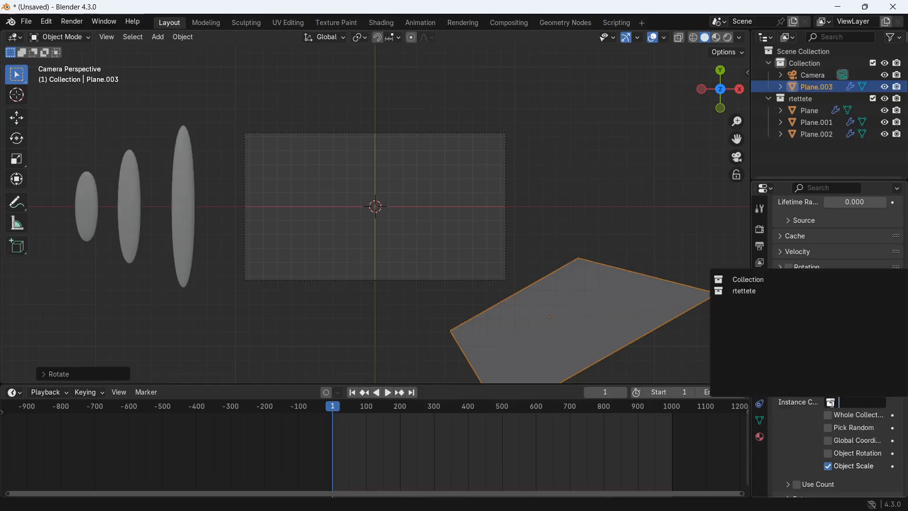
left_click(748, 293)
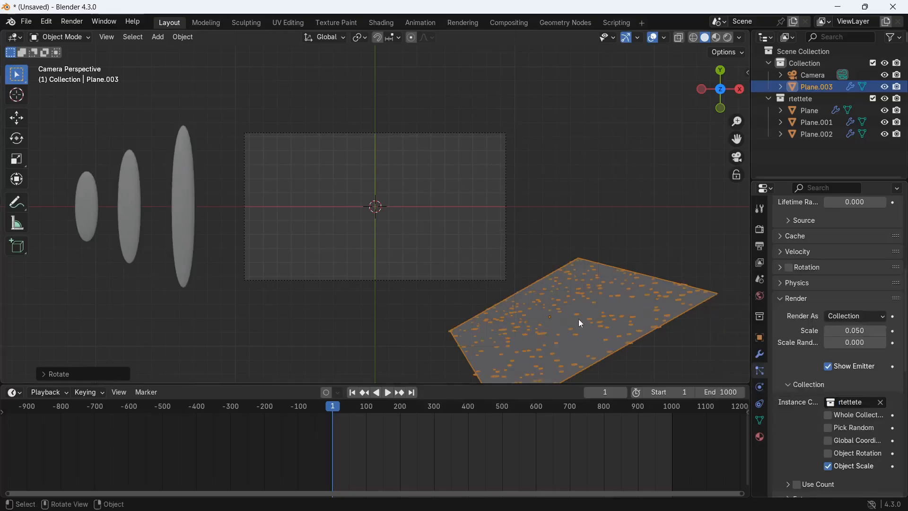
- Play the animation to preview the blade instances drifting through the camera frame, return to frame 1 and inspect the emitter plane
key("space")
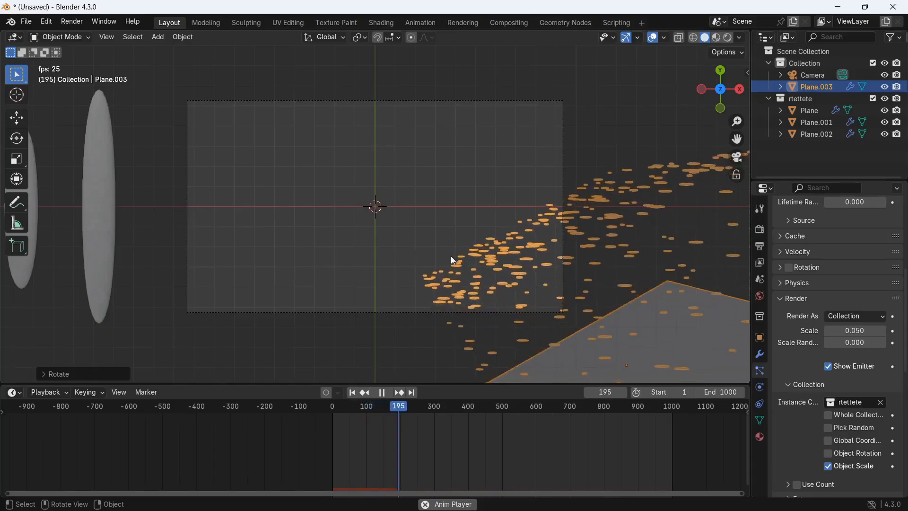
key("space")
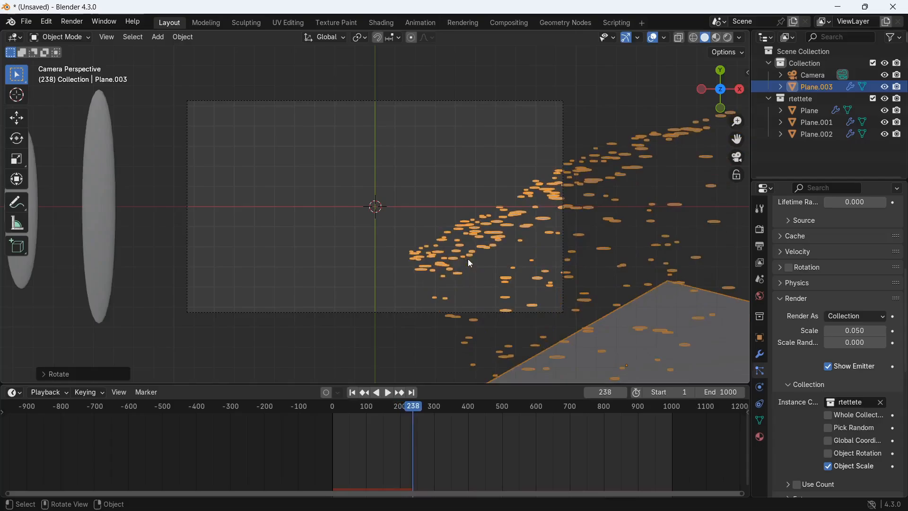
key("shift+Left")
scroll(633, 228, "down", 5)
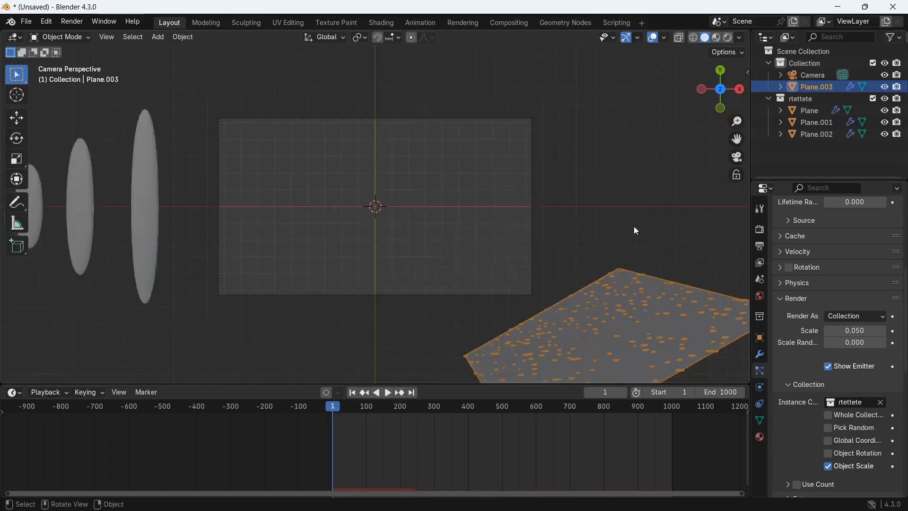
middle_click_drag(571, 260, 507, 96)
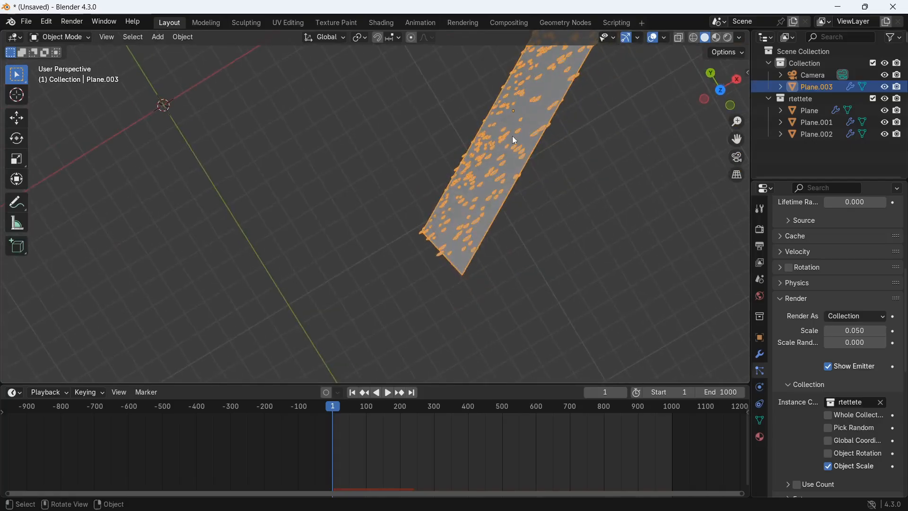
key("KP_0")
scroll(548, 350, "up", 3)
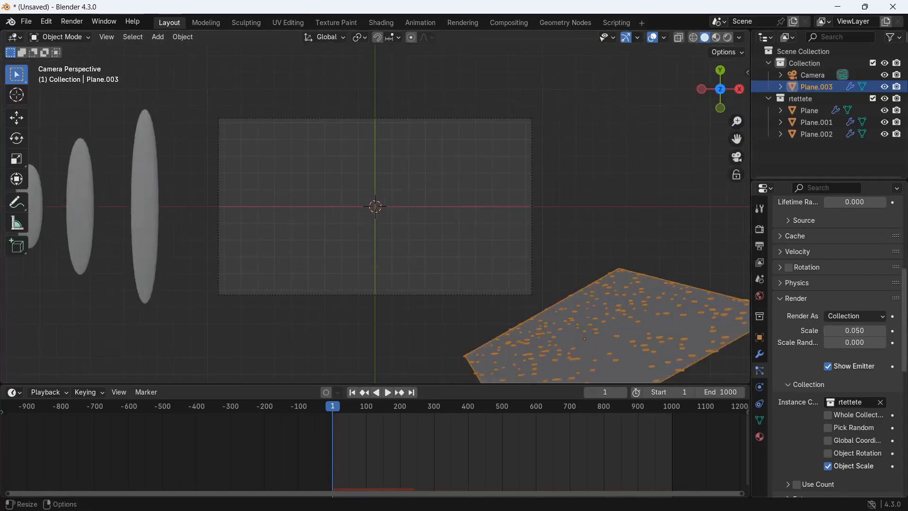
- Enable rotation for the particles and briefly play the animation through the camera to check their orientation
left_click(781, 268)
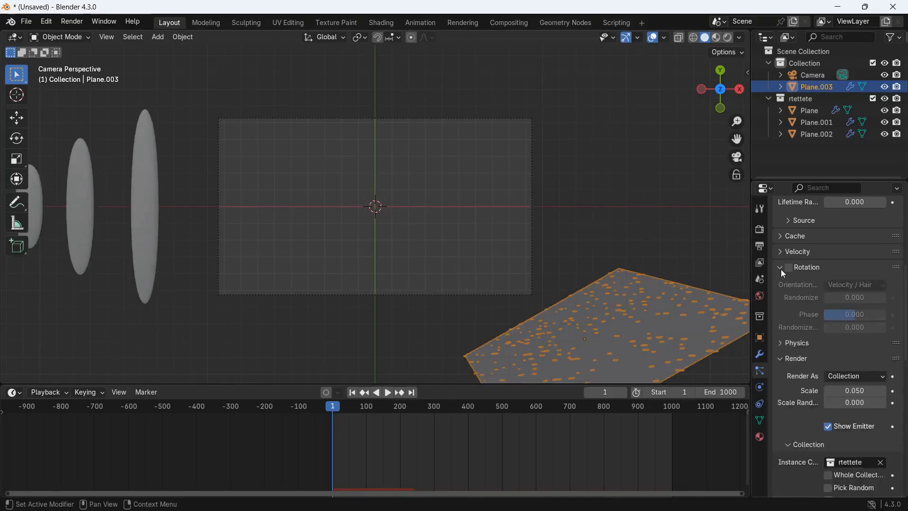
left_click(788, 268)
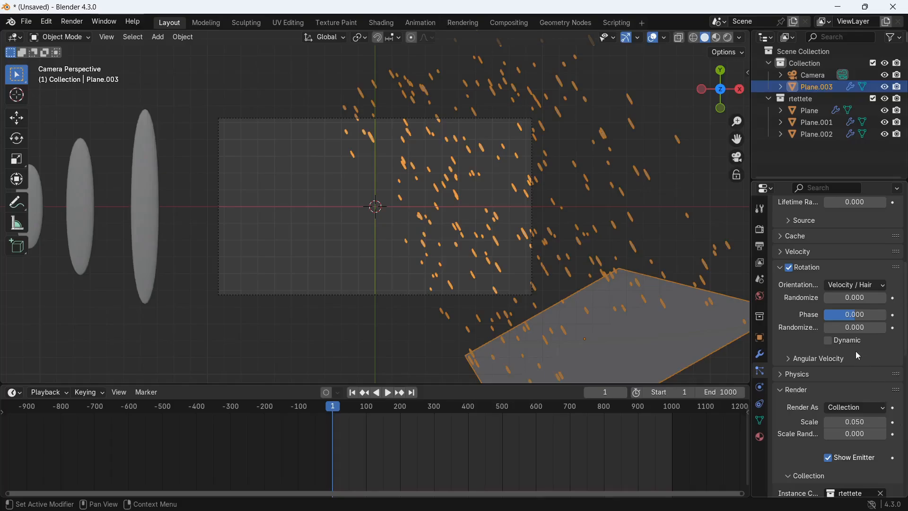
scroll(606, 341, "up", 4)
key("space")
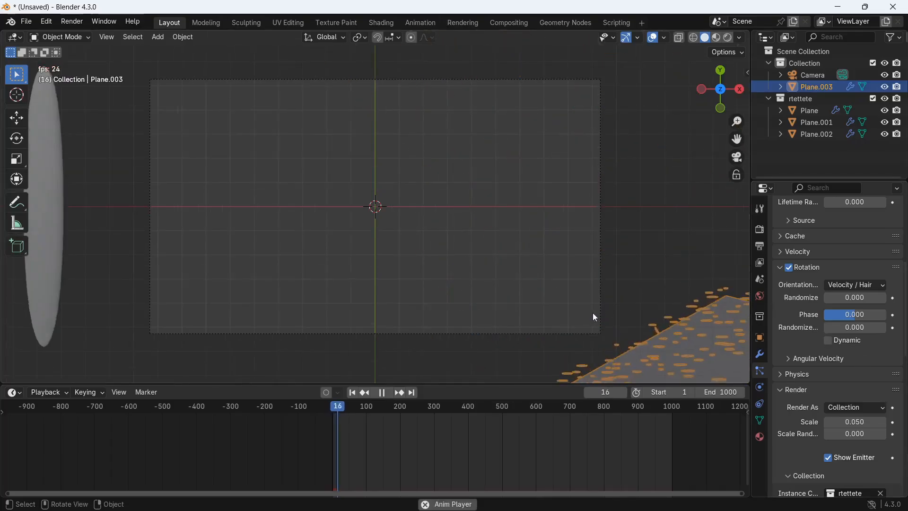
key("space")
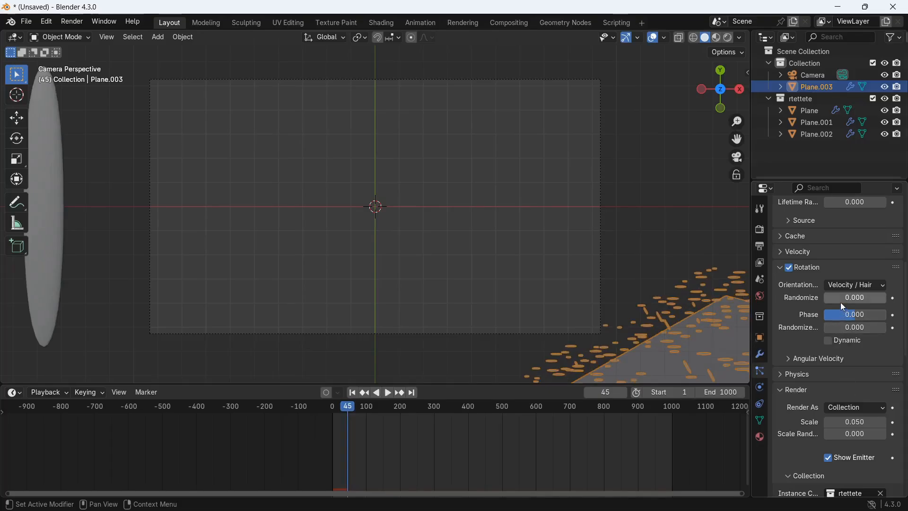
- Try a particle orientation randomize value of 1.000 at frame 1, and undo it
left_click_drag(835, 297, 889, 297)
key("shift+Left")
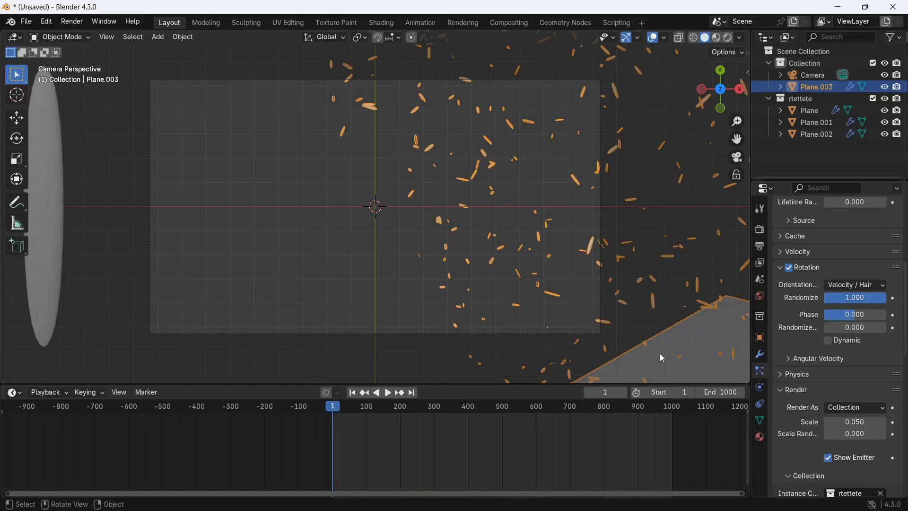
key("ctrl+z")
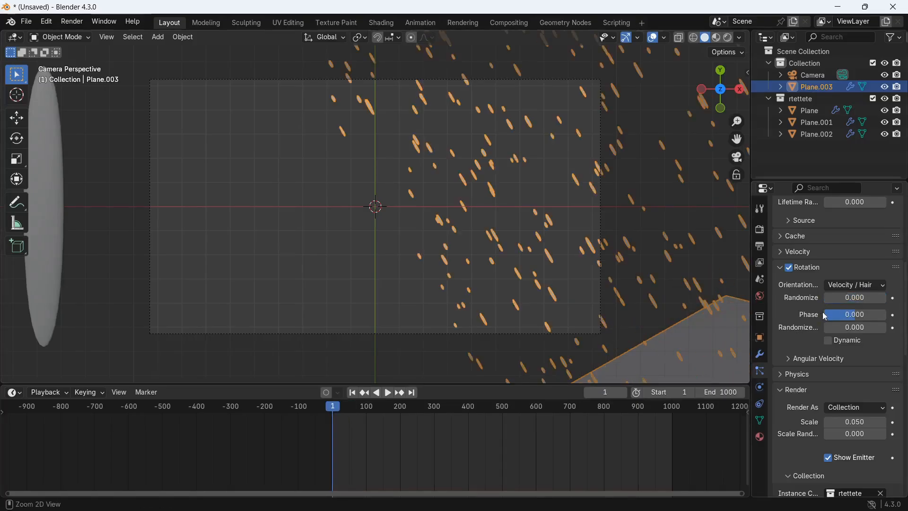
- Play the animation from frame 1 to about frame 207 to examine how the velocity-aligned blades enter the camera frame
key("space")
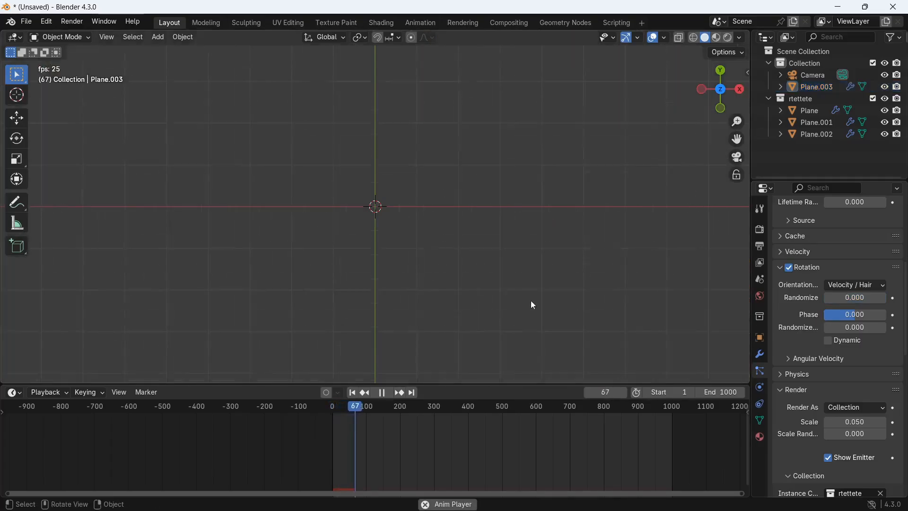
middle_click_drag(531, 299, 450, 256, "shift")
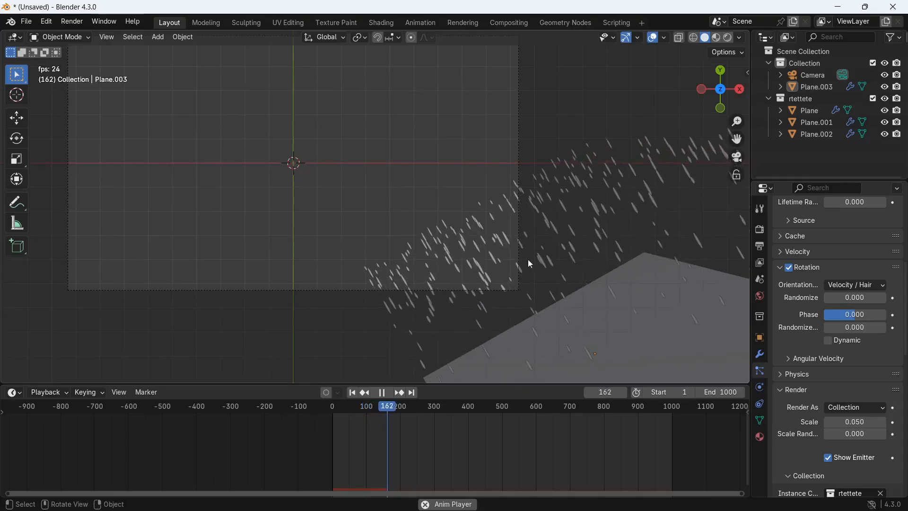
middle_click_drag(413, 273, 531, 334, "shift")
scroll(469, 323, "down", 2)
key("space")
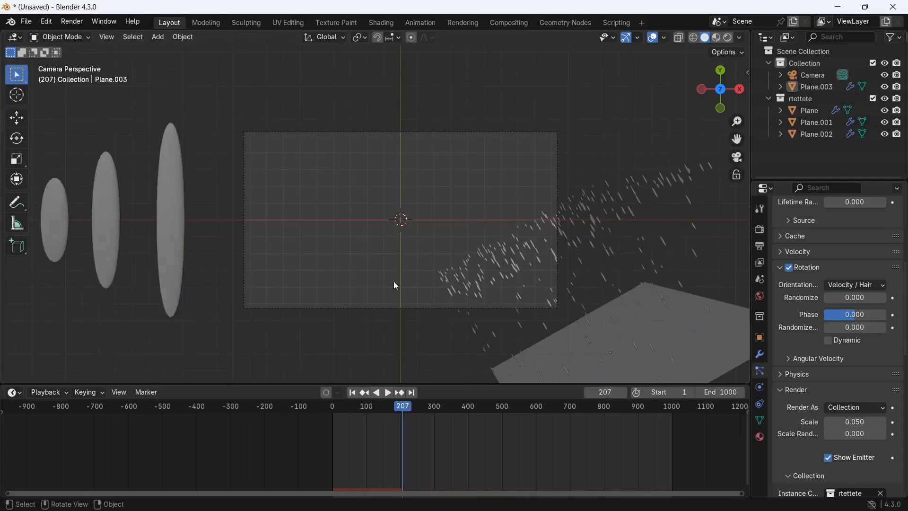
- Select the longest blade to compare its shape with the instances, continue the preview to about frame 335, and return to frame 1
left_click(175, 225)
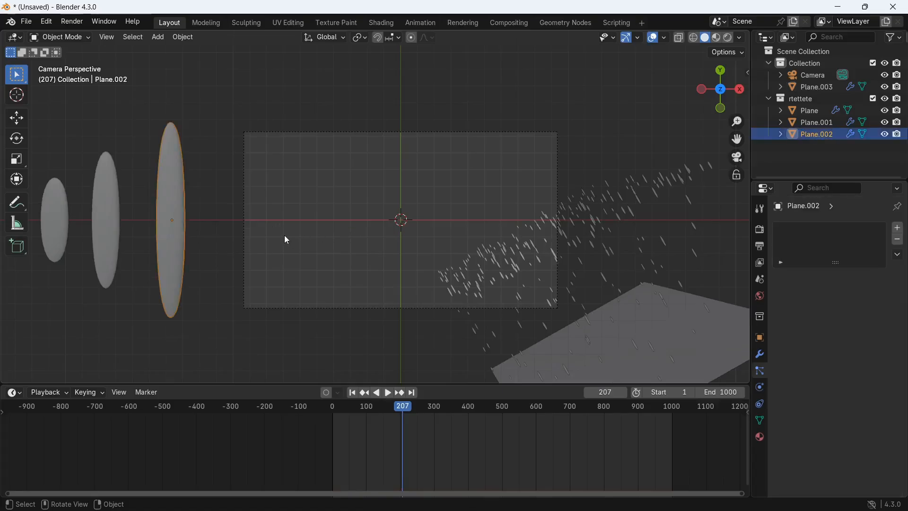
middle_click_drag(200, 211, 283, 212, "shift")
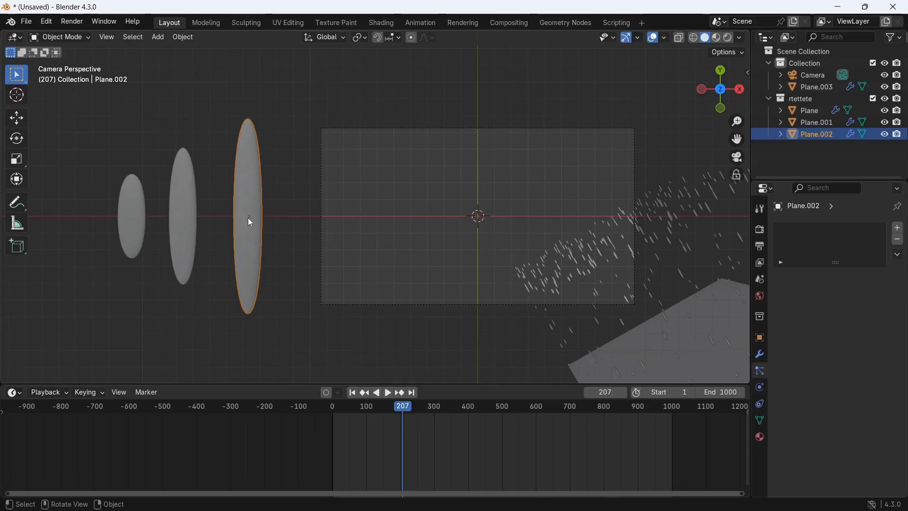
middle_click_drag(511, 260, 400, 254, "shift")
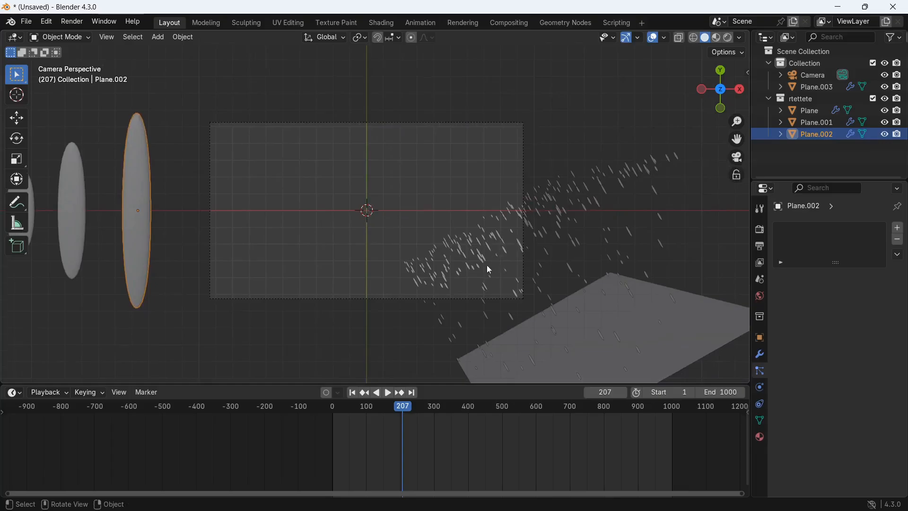
scroll(488, 266, "up", 2)
key("space")
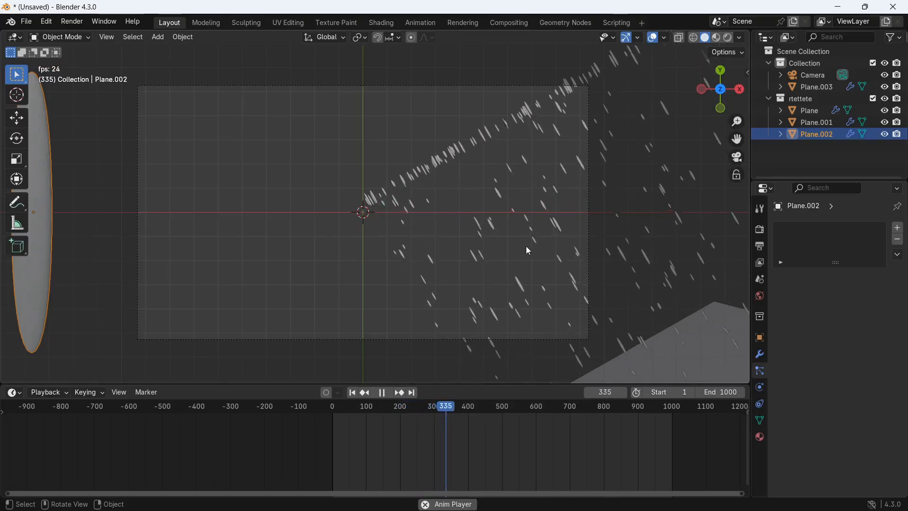
key("space")
key("shift+Left")
- Duplicate the emitter plane's particle system and make the duplicate's particle settings independent of the original
left_click(679, 362)
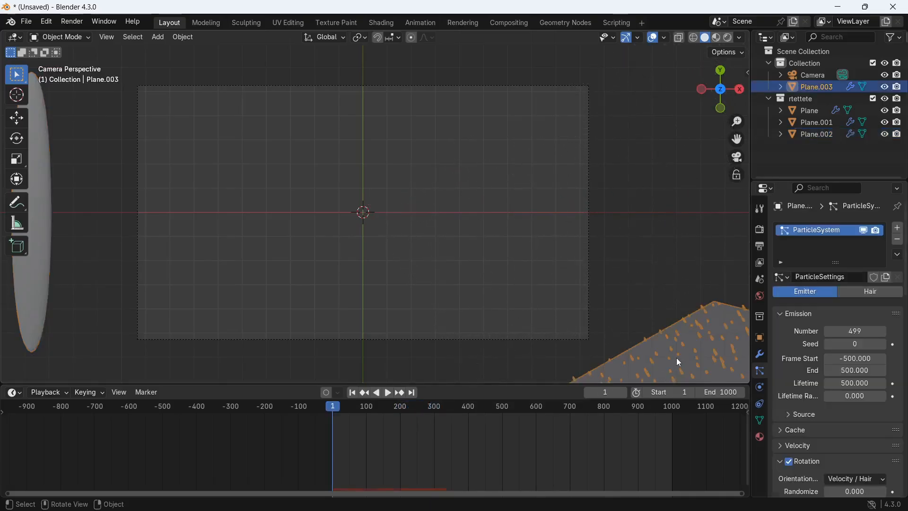
middle_click_drag(676, 357, 580, 243, "shift")
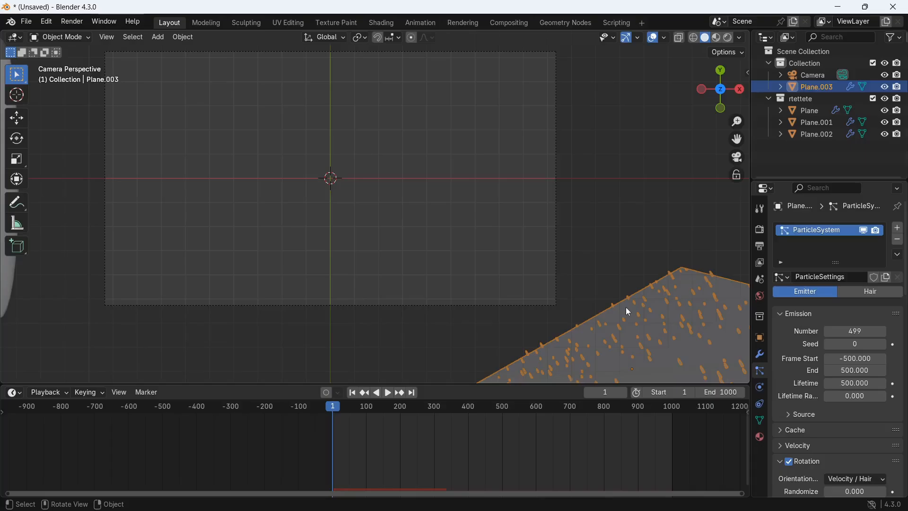
scroll(626, 307, "up", 1)
scroll(626, 305, "down", 2)
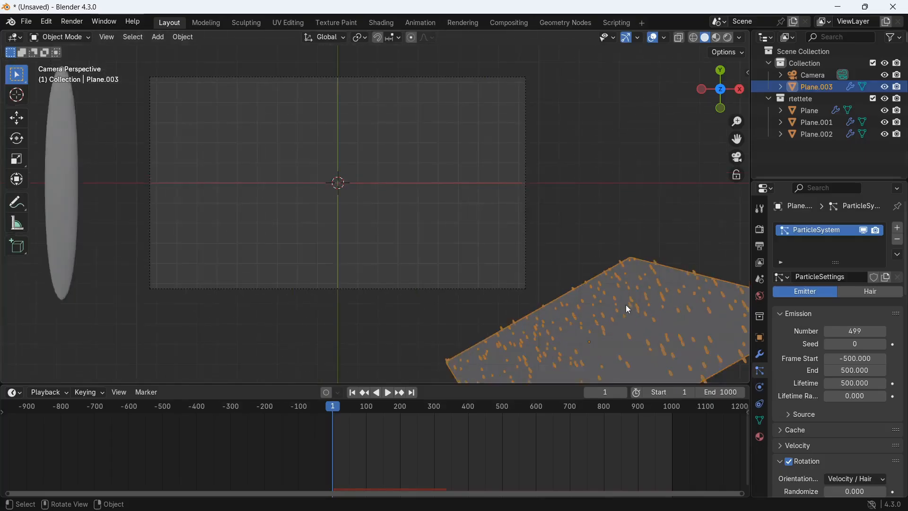
middle_click_drag(626, 303, 602, 300, "shift")
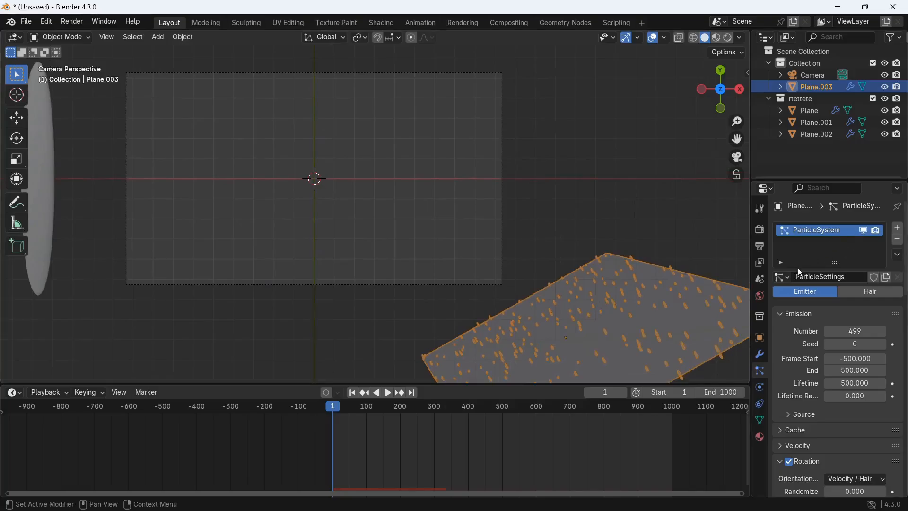
scroll(534, 441, "down", 2)
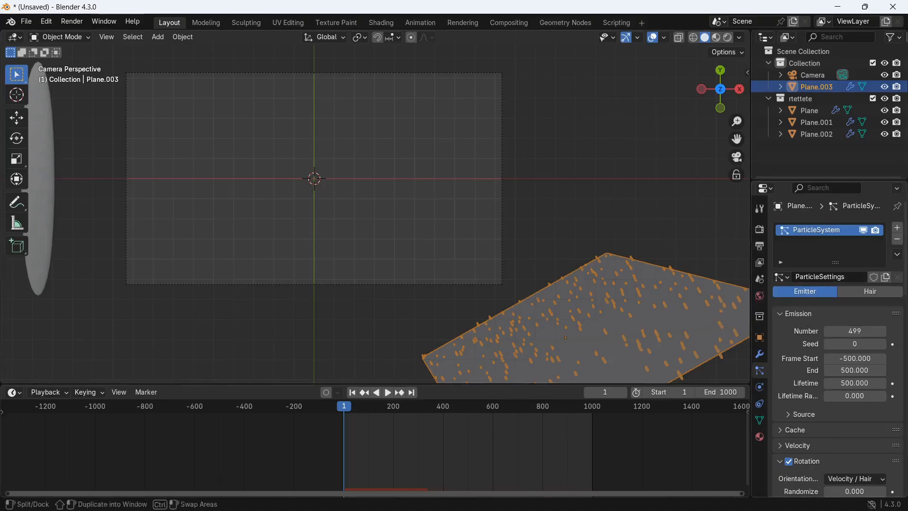
left_click(899, 256)
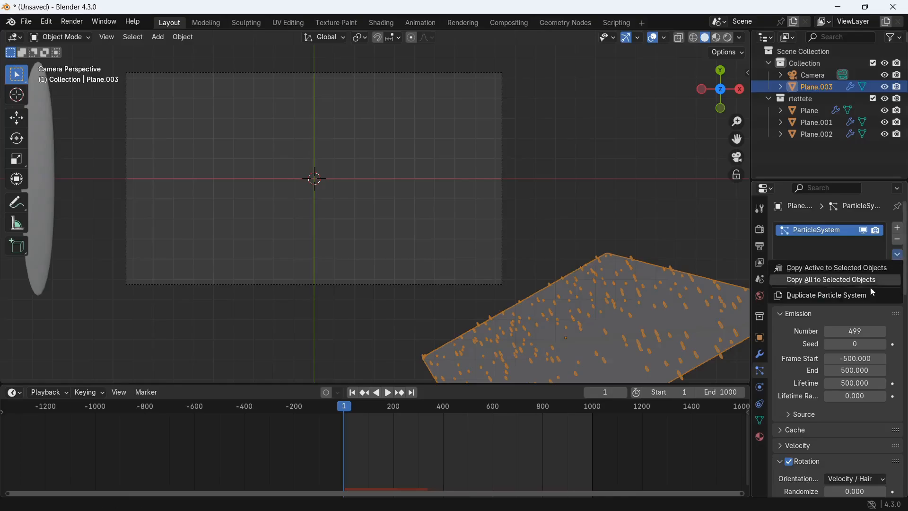
left_click(856, 299)
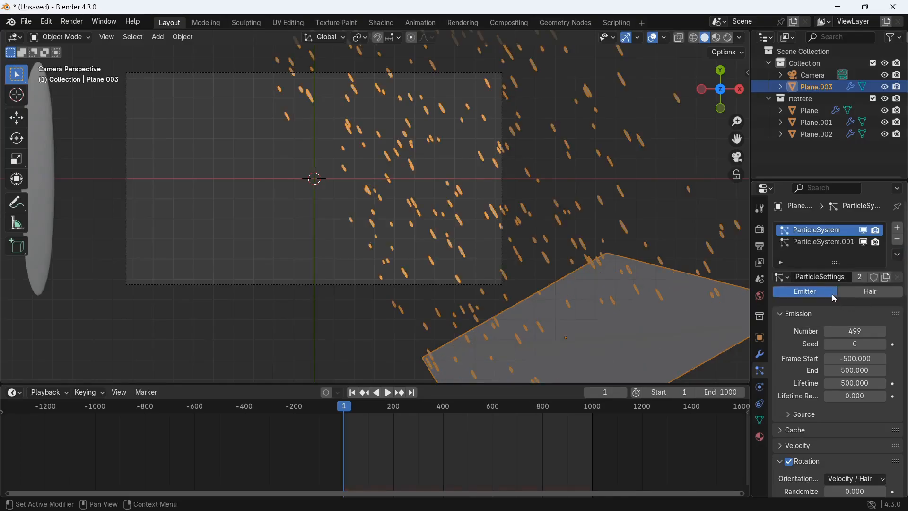
left_click(836, 243)
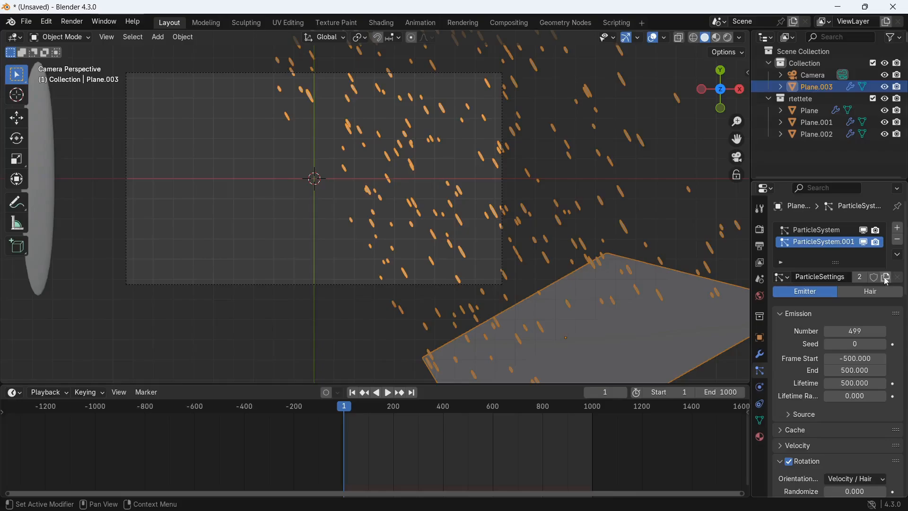
left_click(888, 280)
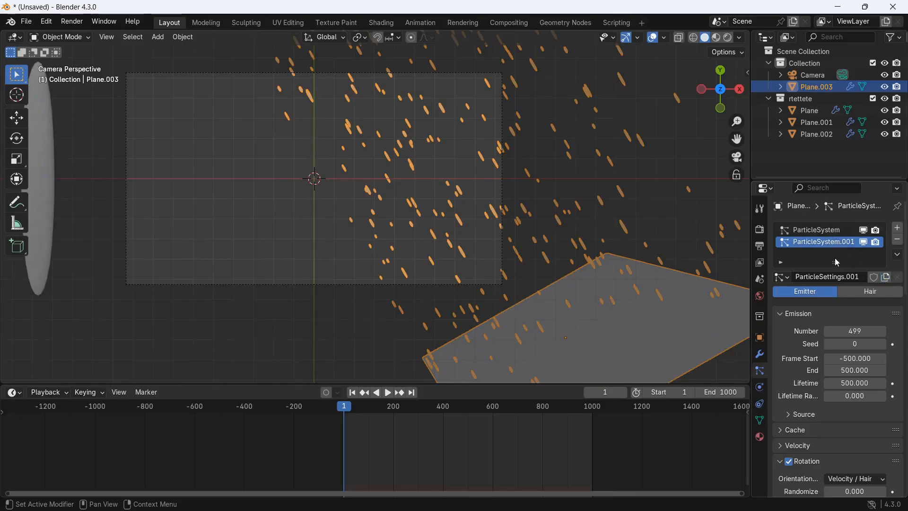
- Set the duplicated particle system's emission to start at frame 500 and end at frame 1500
left_click(856, 358)
key("BackSpace")
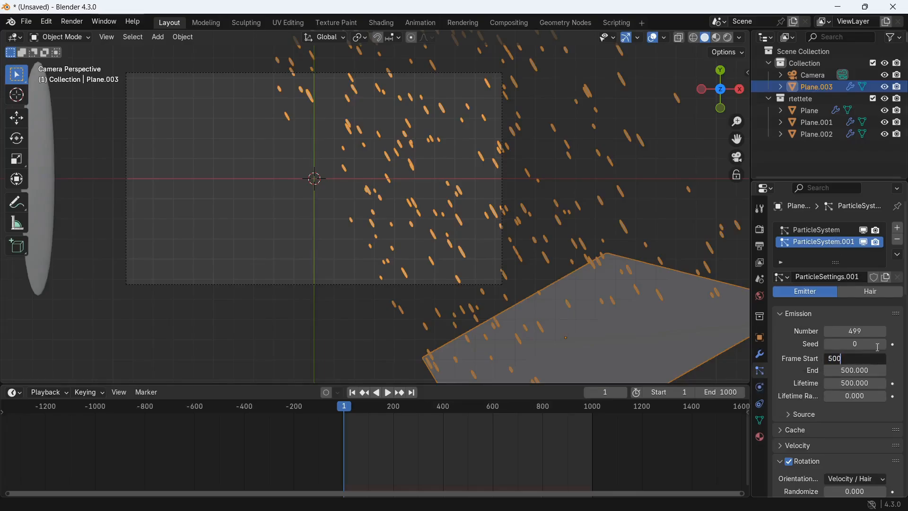
key("Return")
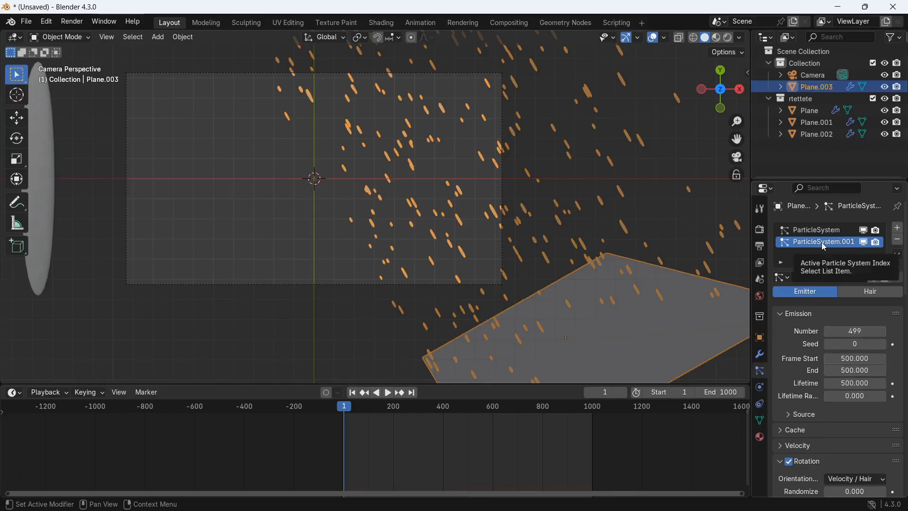
left_click(860, 370)
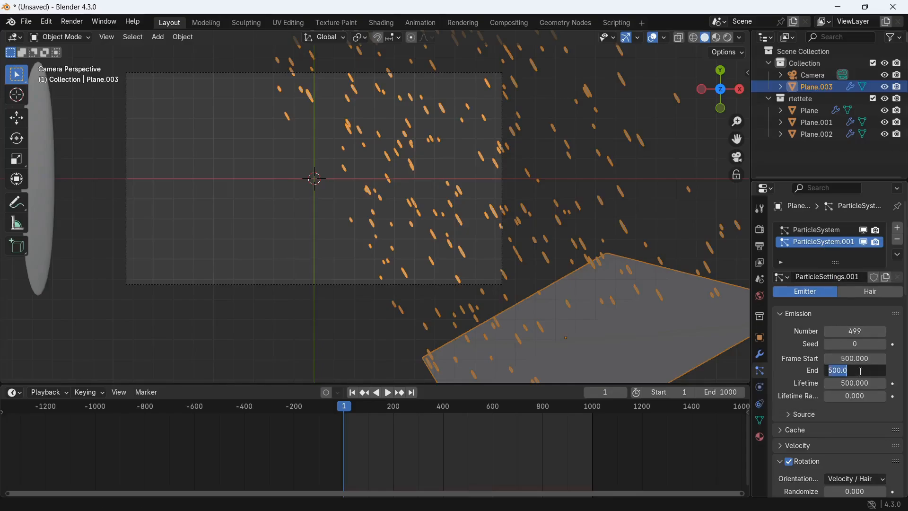
type("150")
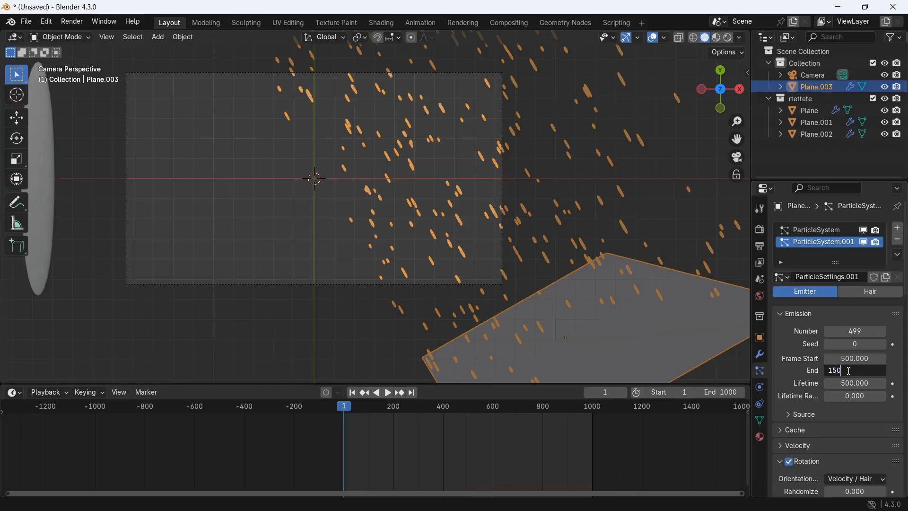
type("0")
key("Return")
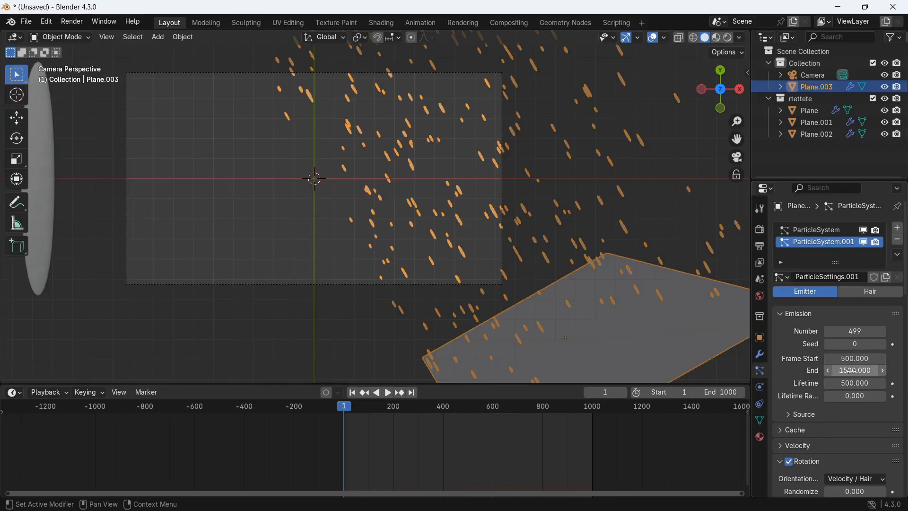
left_click(853, 383)
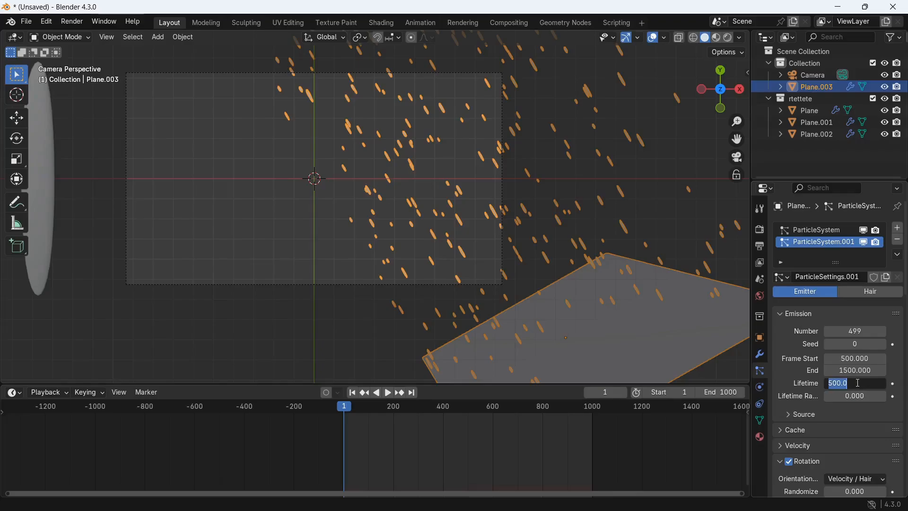
left_click(774, 379)
- Play the animation across the loop point from about frame 990 back to frame 1 twice to examine its continuity
scroll(543, 430, "down", 1)
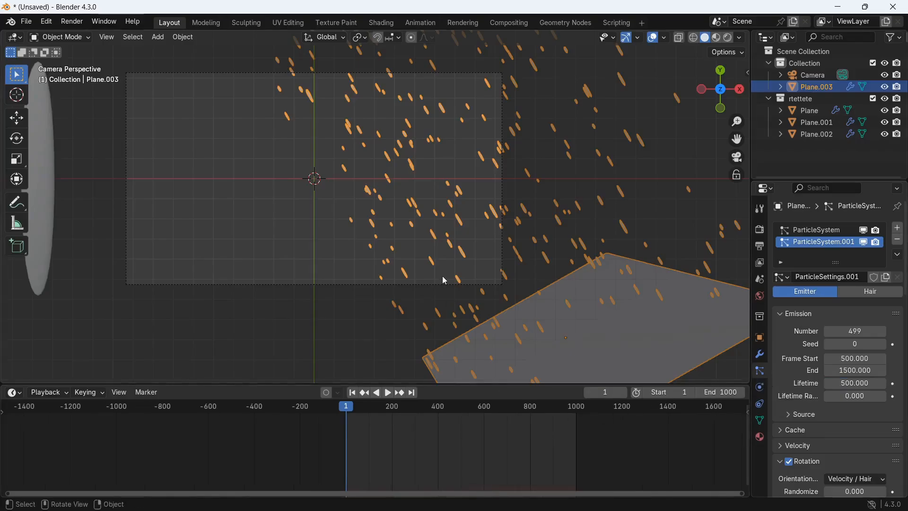
left_click_drag(344, 416, 572, 420)
key("space")
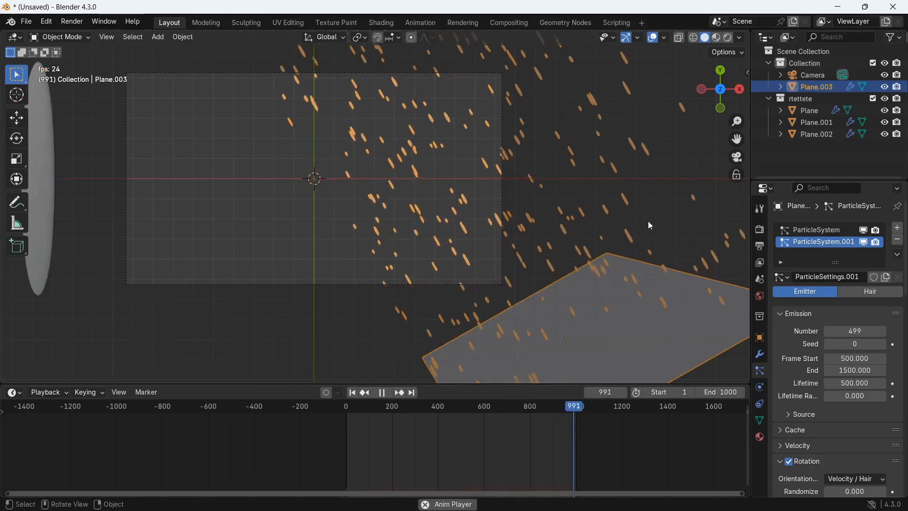
scroll(648, 220, "up", 2)
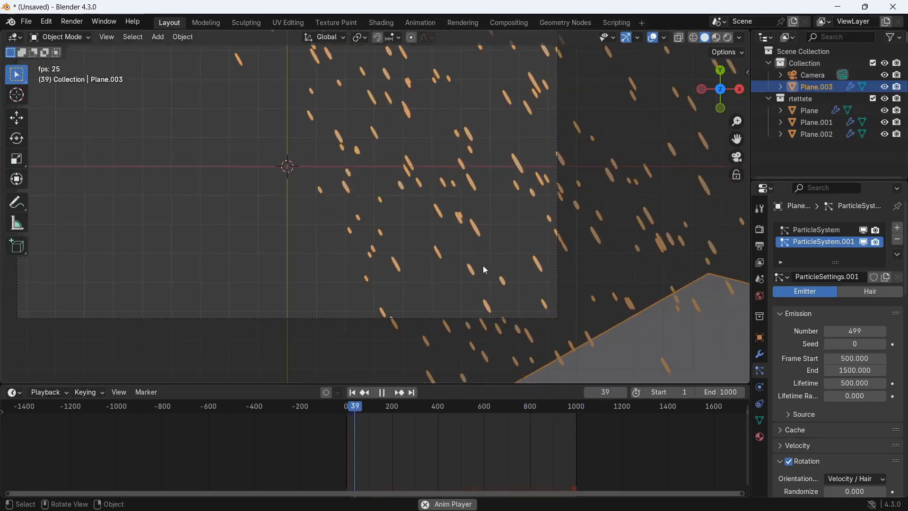
left_click_drag(373, 416, 564, 414)
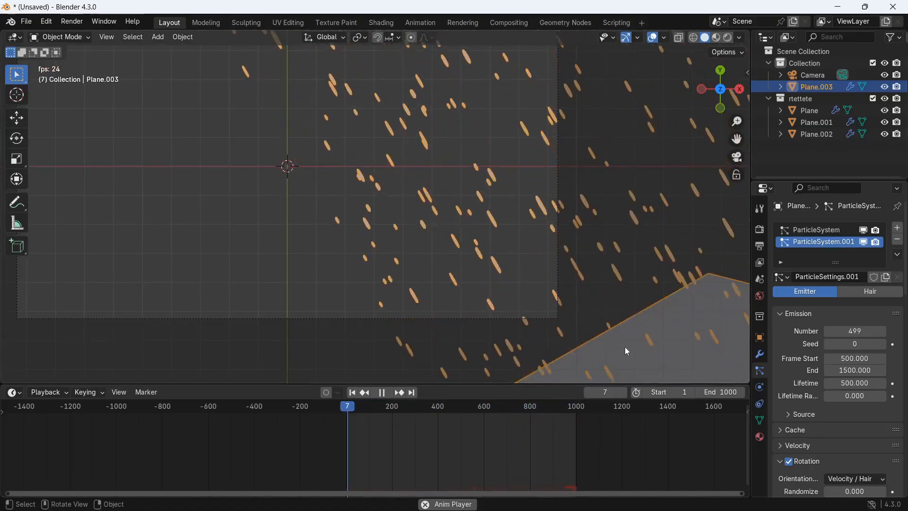
key("Escape")
- Scale up the emitter plane and rotate it about 15° counterclockwise in the camera view
scroll(609, 339, "down", 6)
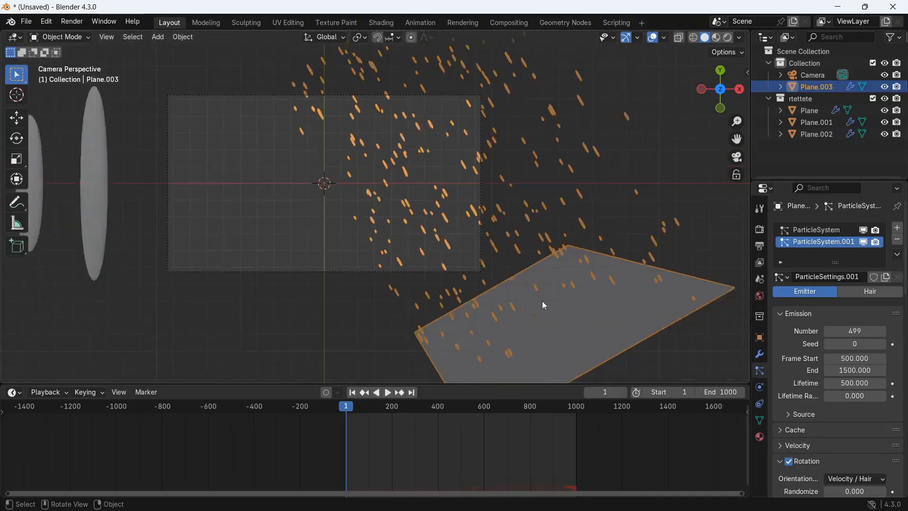
key("s")
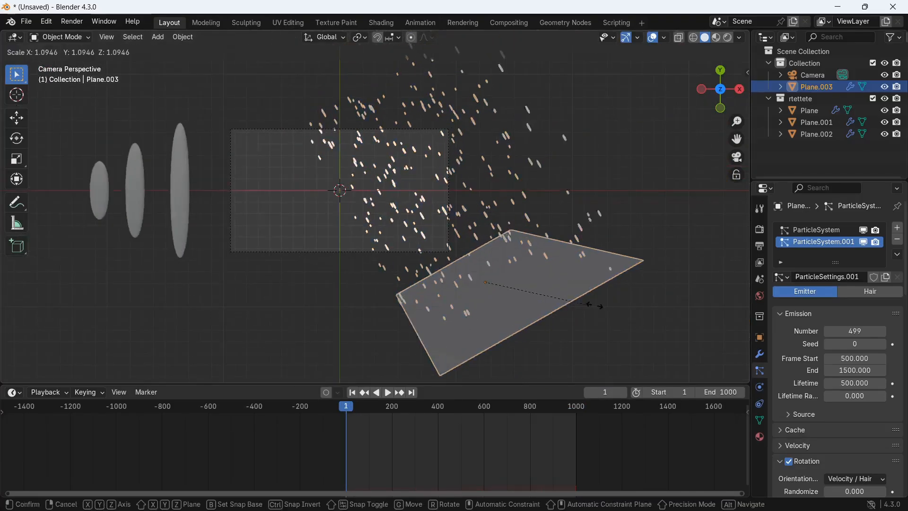
left_click(627, 296)
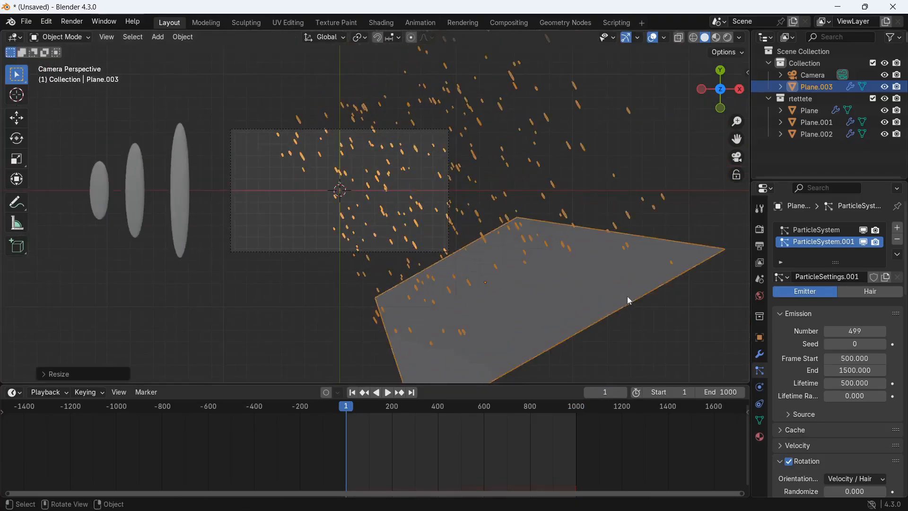
key("r")
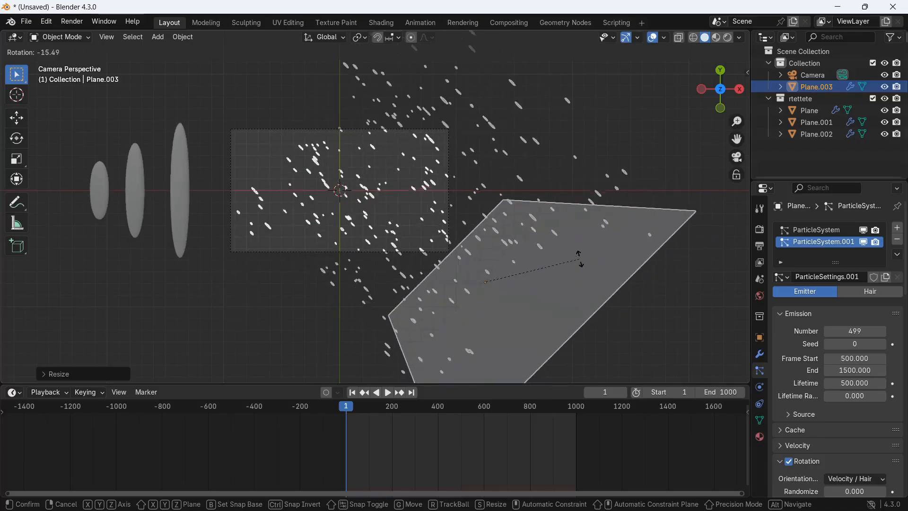
left_click(580, 263)
- Reposition the rotated emitter plane near the camera frame's lower-right corner so the particles spread across the frame
key("g")
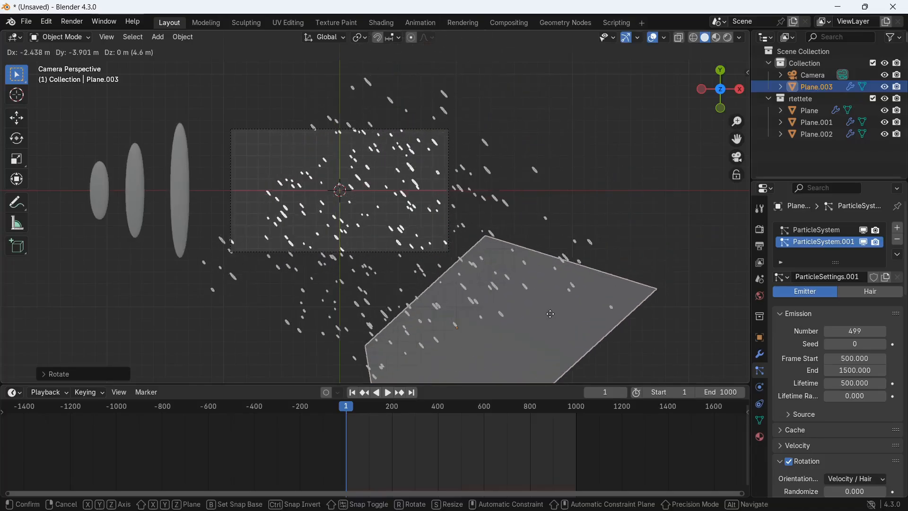
left_click(550, 306)
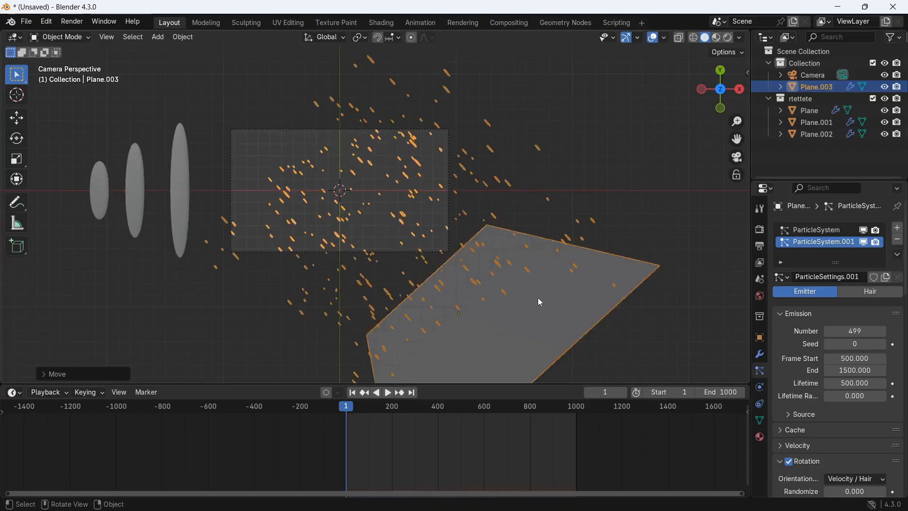
key("g")
left_click(545, 282)
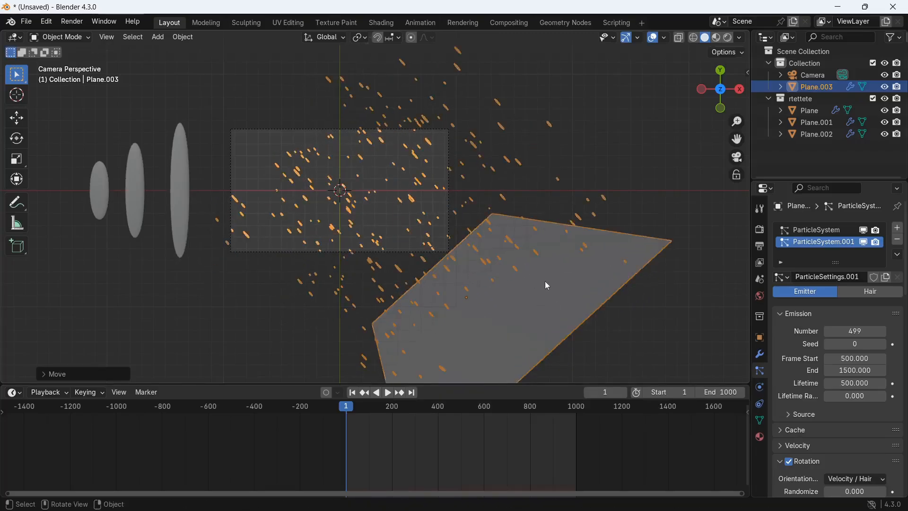
- Play the animation to frame 115 to check the particle spread from the repositioned emitter
scroll(511, 286, "up", 3)
key("space")
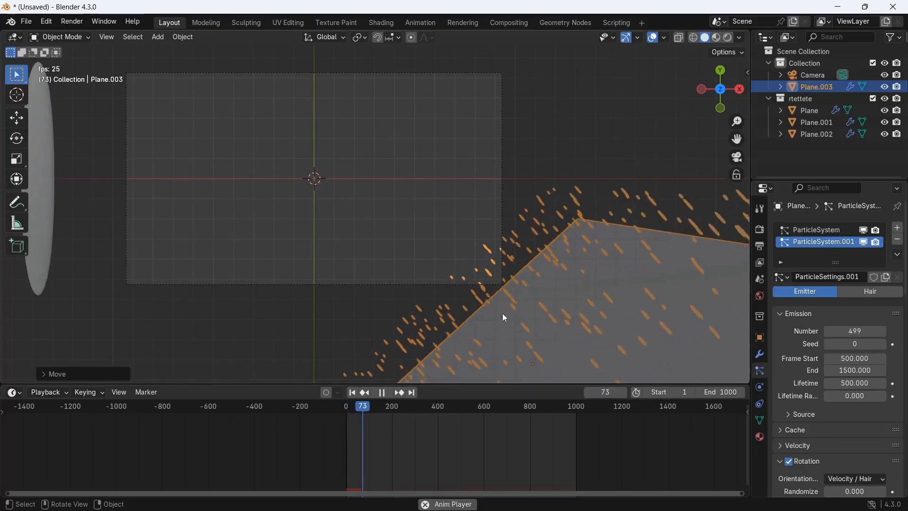
key("space")
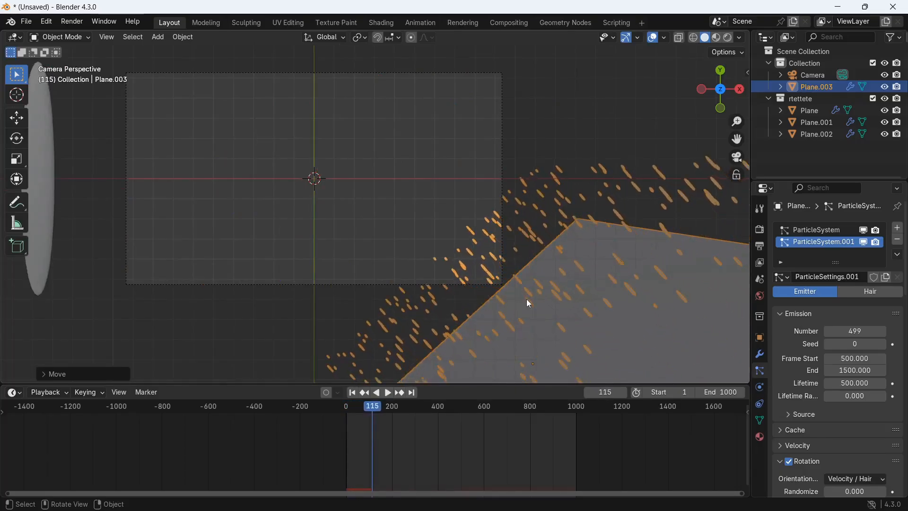
- Set the particle number to 498 in both the duplicated and the original particle system
left_click(828, 332)
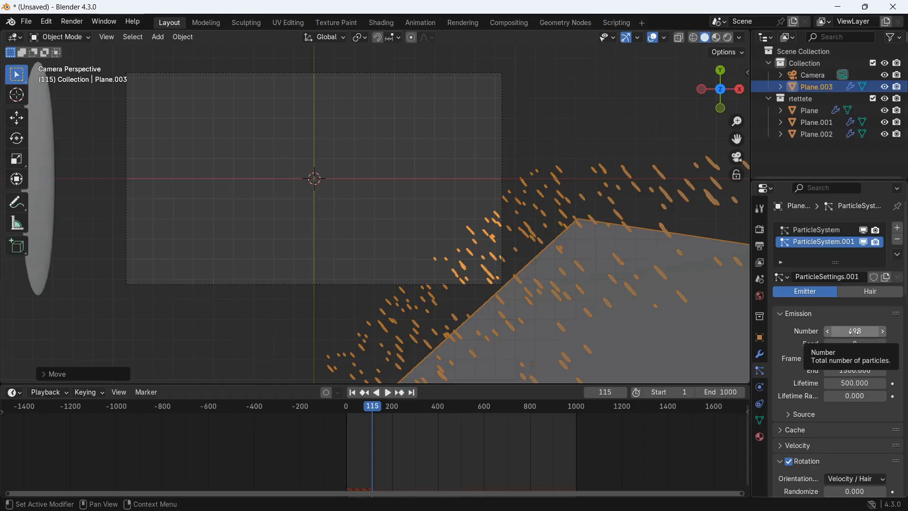
left_click(820, 232)
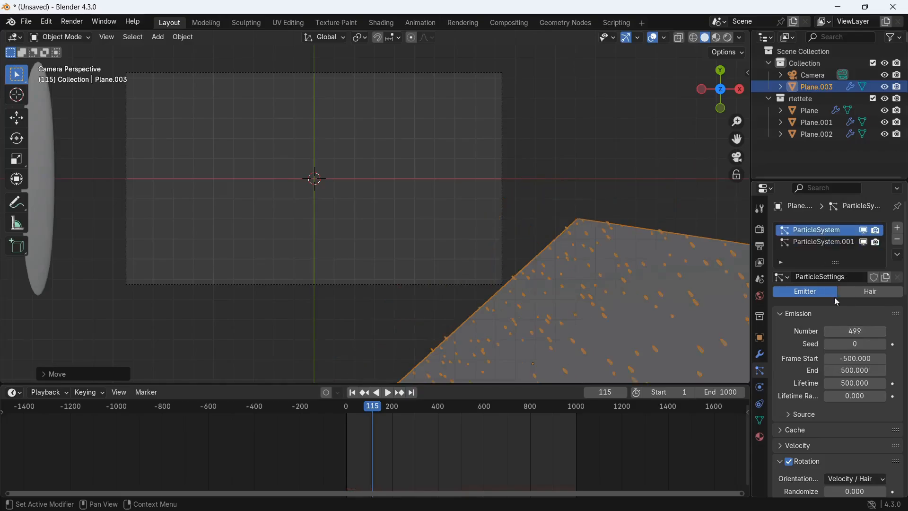
left_click(829, 332)
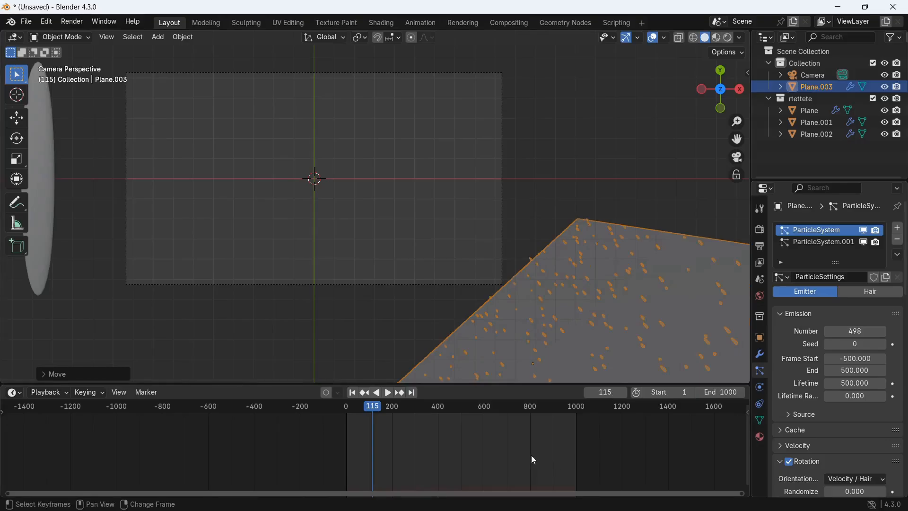
- Play the animation from frame 1 to frame 60 to check how the particles fill the camera frame
key("shift+Left")
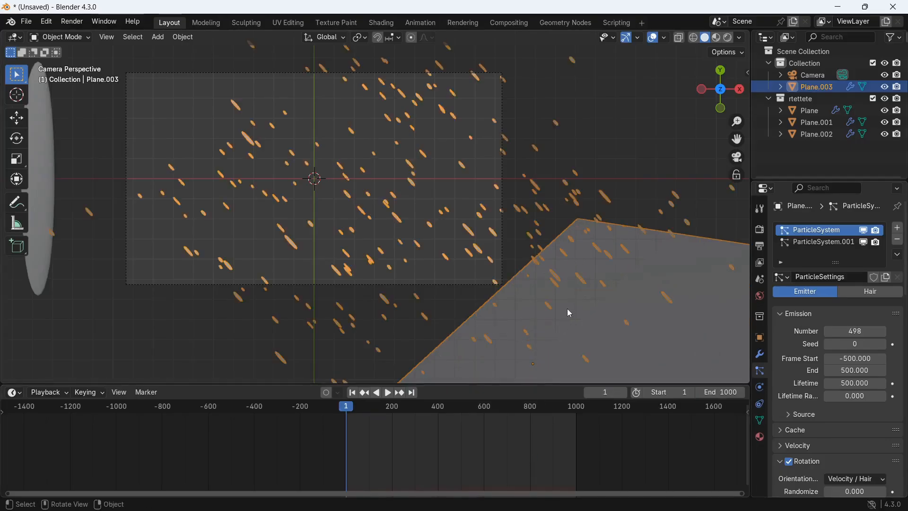
key("space")
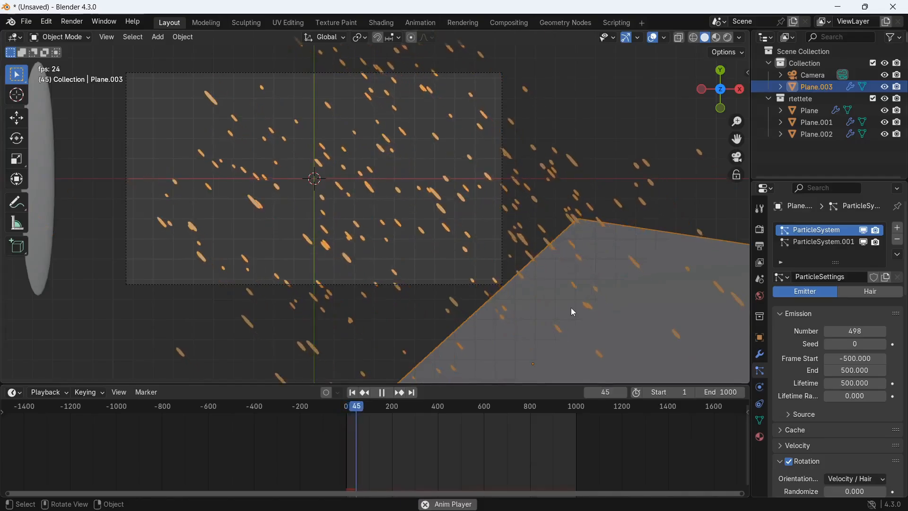
key("space")
- Give the largest blade, Plane.002, a new material with an Emission surface shader
scroll(224, 239, "down", 3)
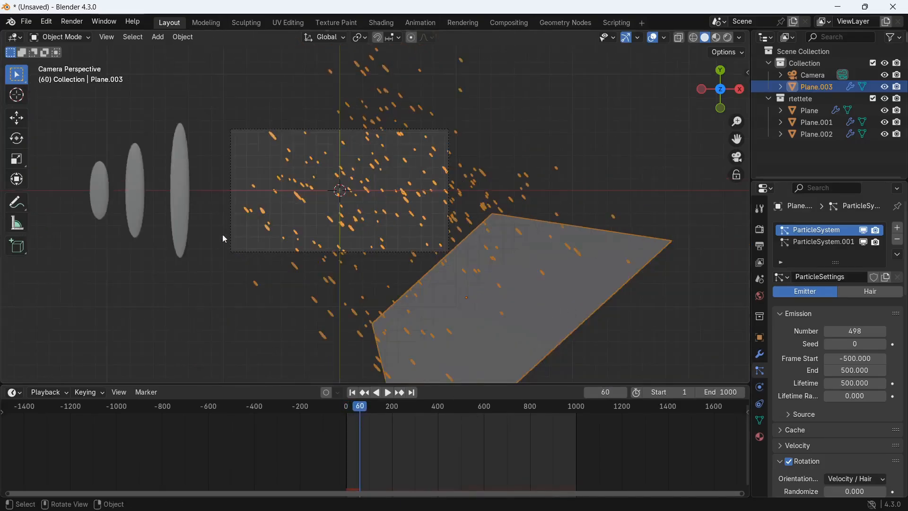
left_click(184, 190)
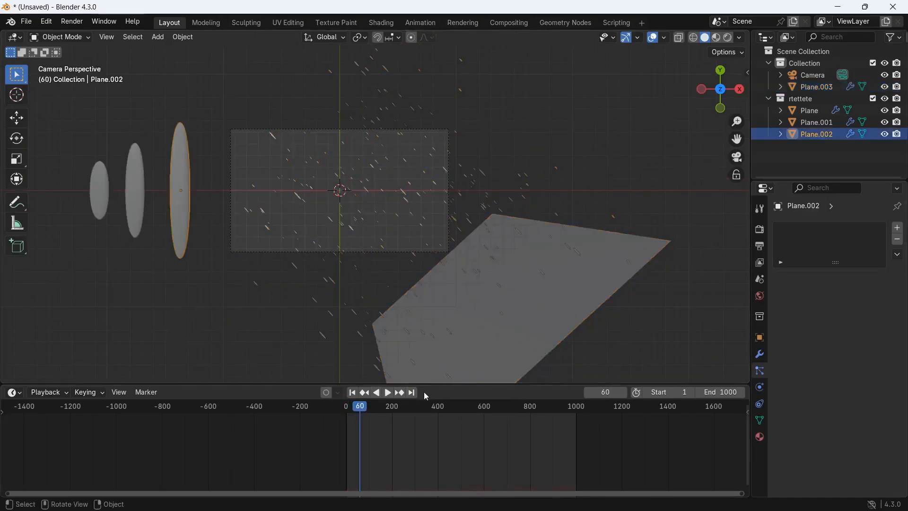
left_click_drag(446, 384, 468, 275)
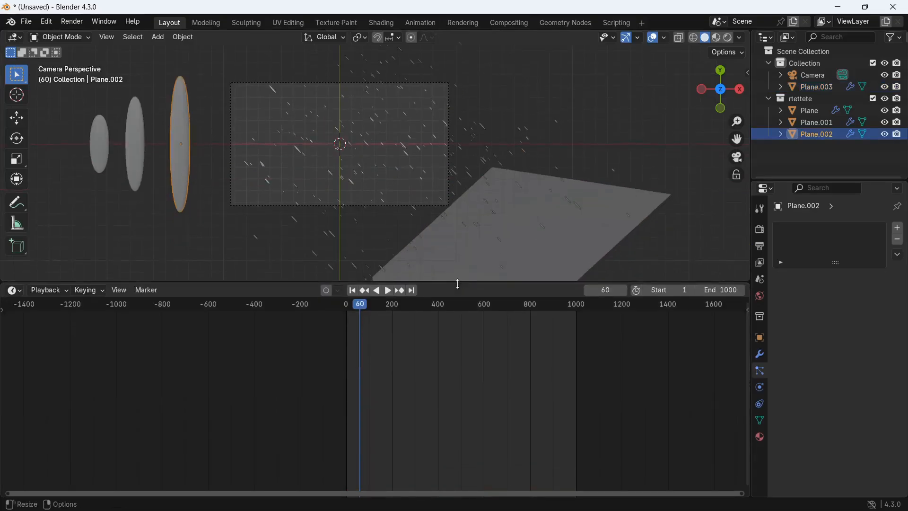
left_click(760, 438)
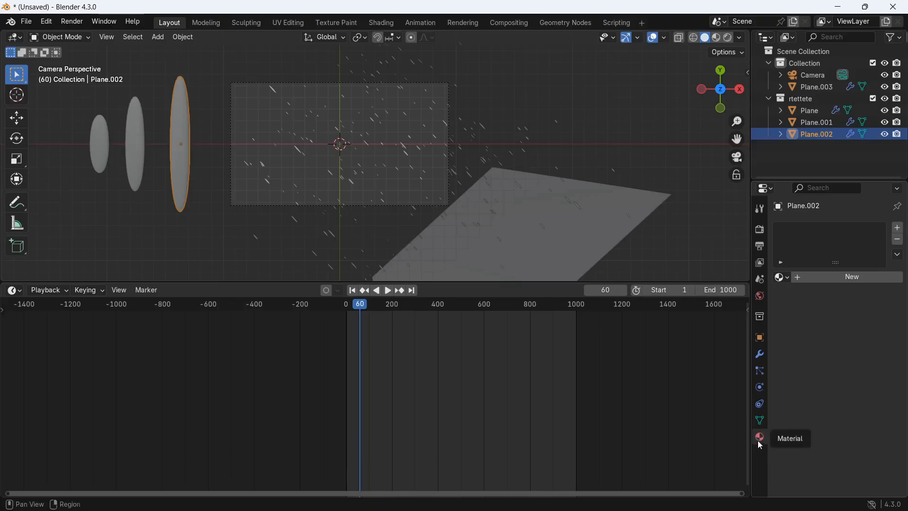
left_click(859, 278)
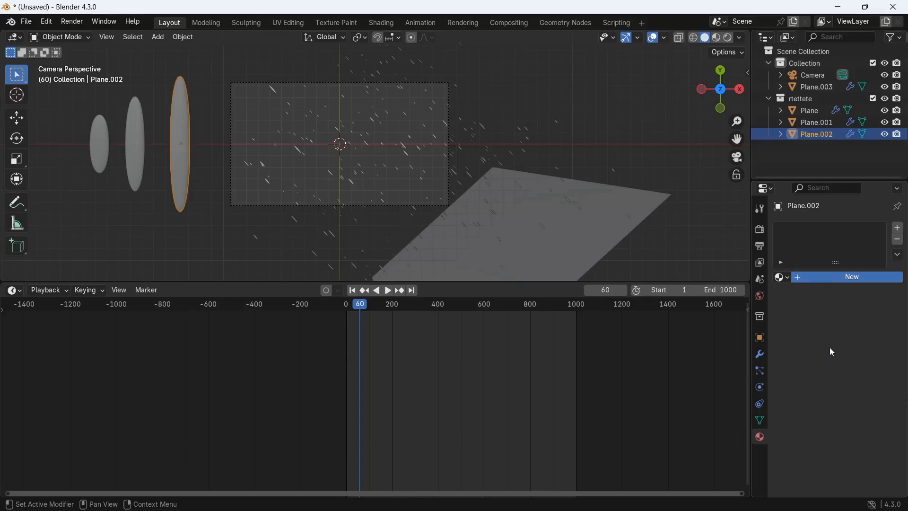
left_click(851, 277)
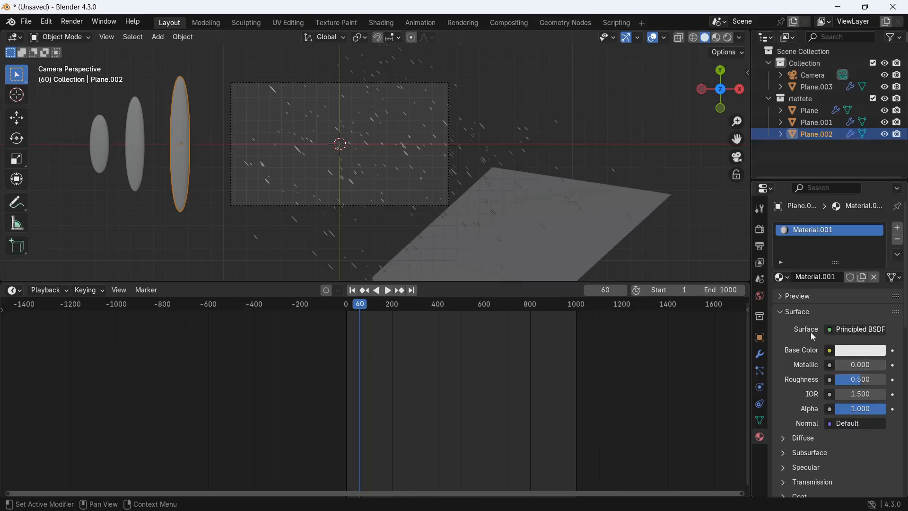
left_click(839, 329)
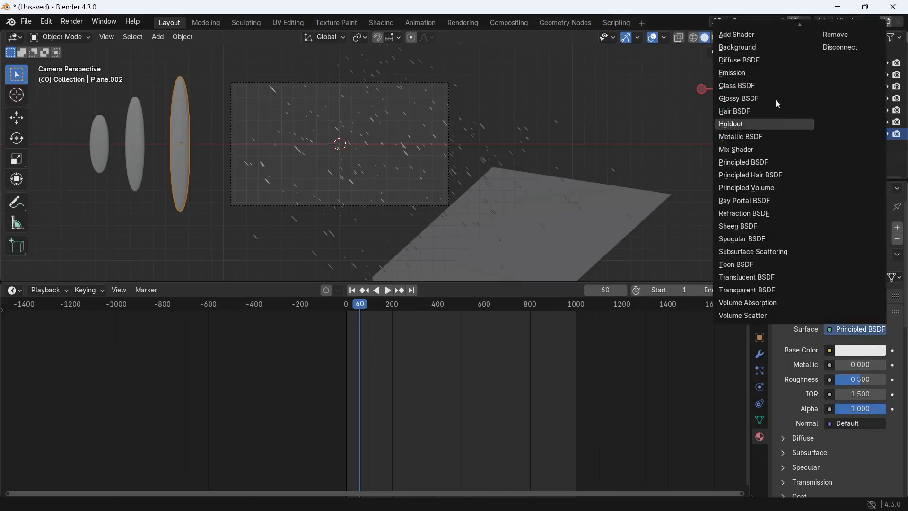
left_click(755, 73)
- Set the blade material's emission color to light blue #7EC9FFFF and its strength to 10
left_click(860, 353)
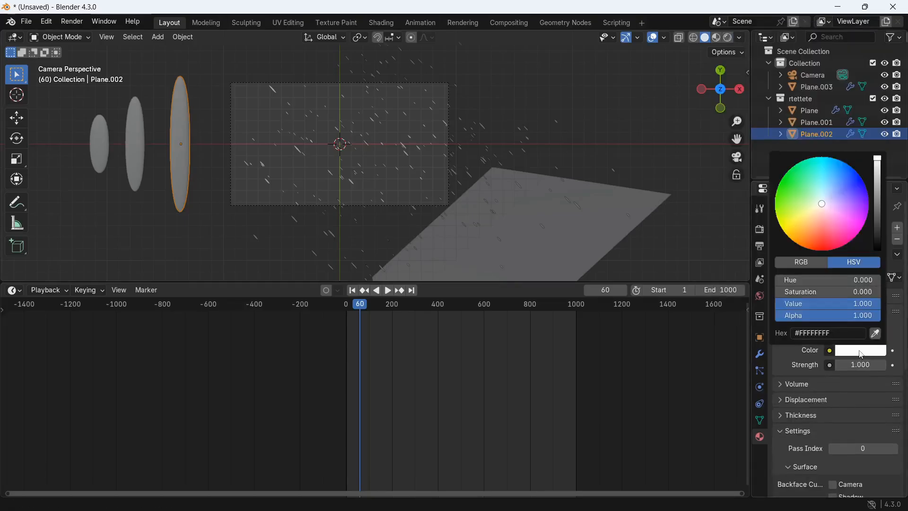
left_click(834, 185)
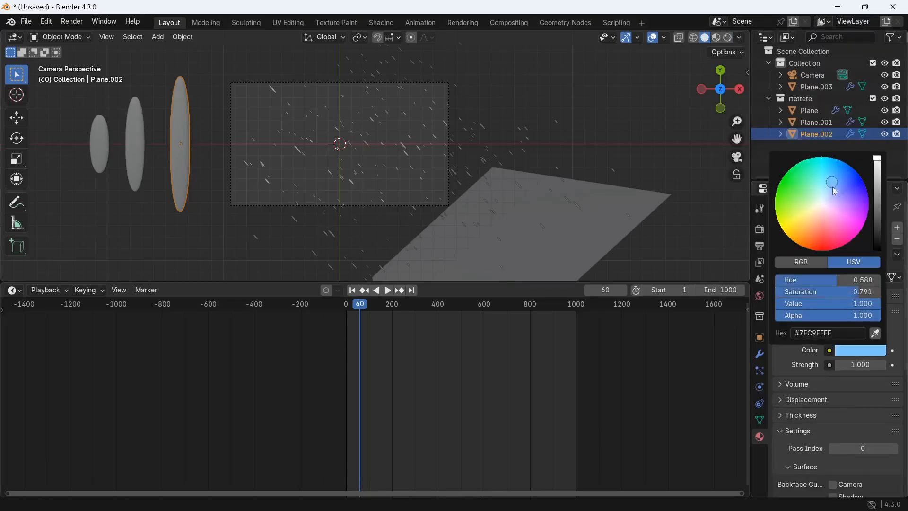
left_click(858, 365)
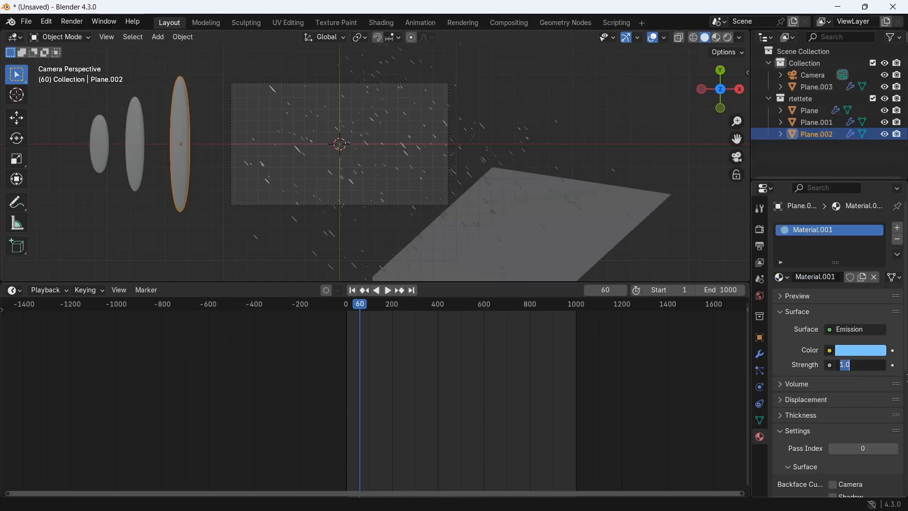
type("10")
key("Return")
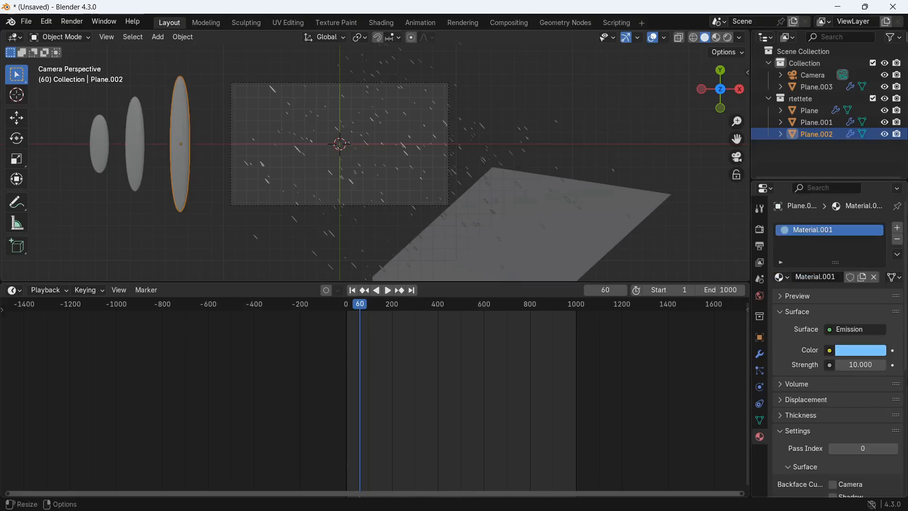
- Switch the 3D viewport to rendered shading and inspect the glowing particles inside the camera frame
middle_click_drag(399, 124, 520, 139, "shift")
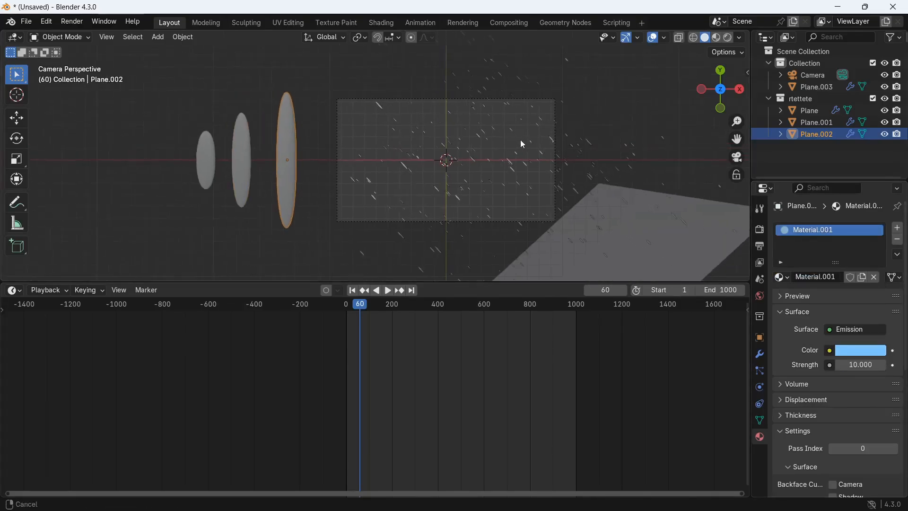
scroll(512, 182, "up", 3)
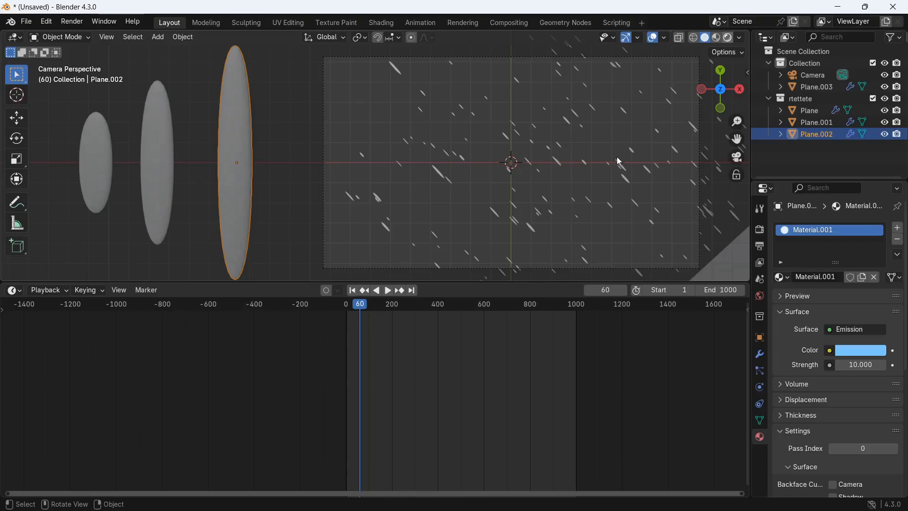
key("z")
key("8")
scroll(617, 157, "down", 2)
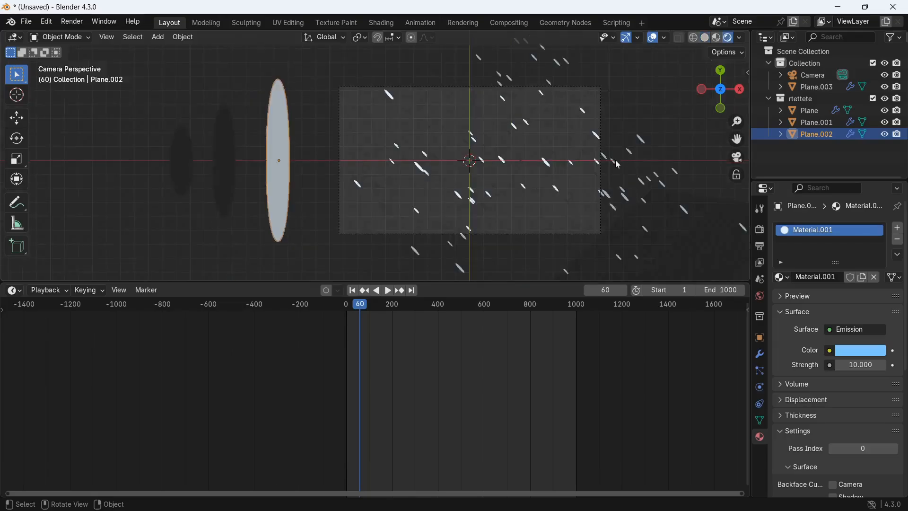
scroll(614, 160, "up", 3)
scroll(615, 161, "down", 1)
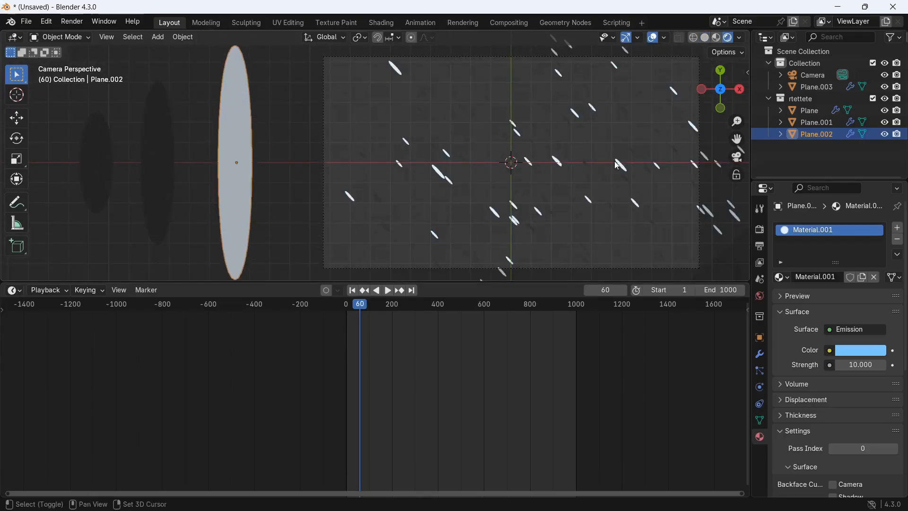
middle_click_drag(614, 160, 554, 138, "shift")
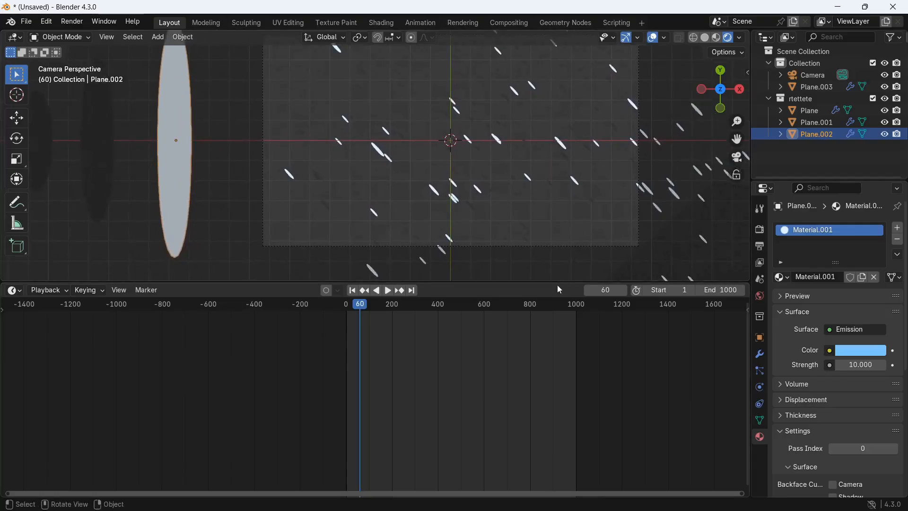
left_click_drag(558, 284, 572, 371)
scroll(539, 301, "down", 1)
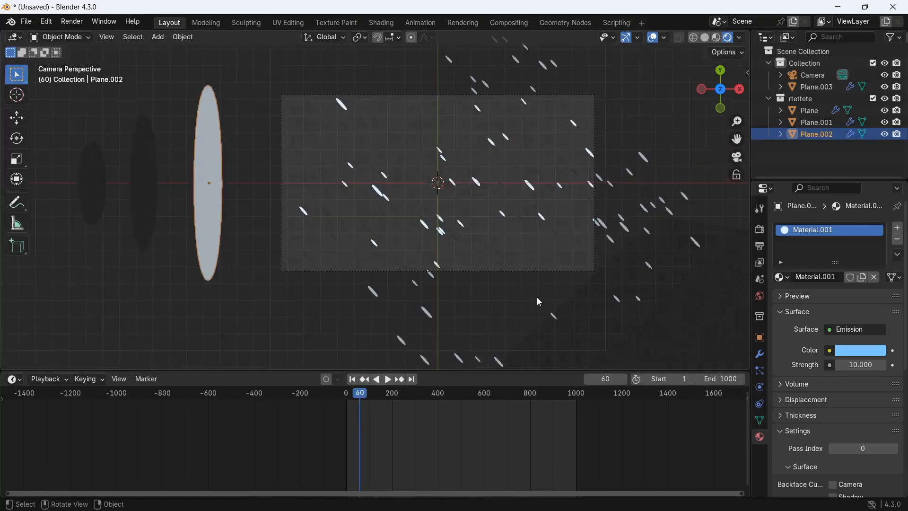
middle_click_drag(450, 282, 475, 302, "shift")
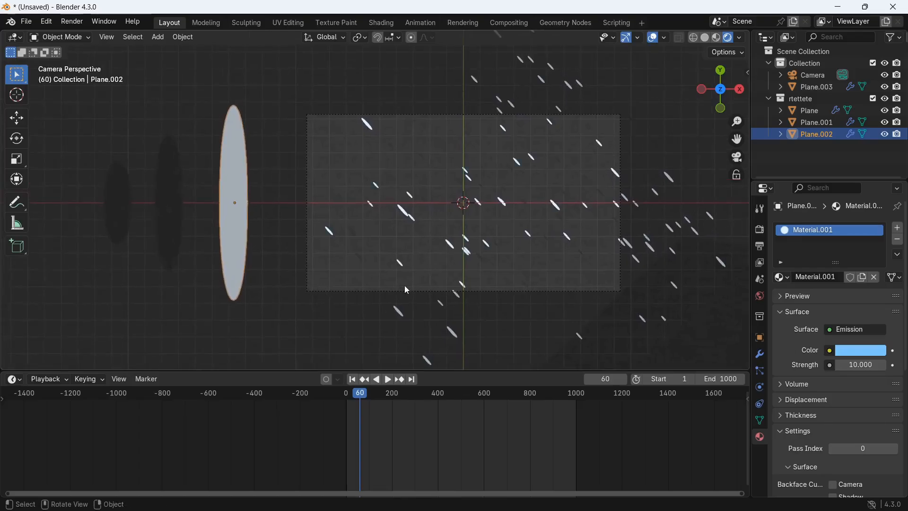
- Link the largest blade's emission material to the two smaller blades, Plane and Plane.001
middle_click_drag(232, 233, 263, 242, "shift")
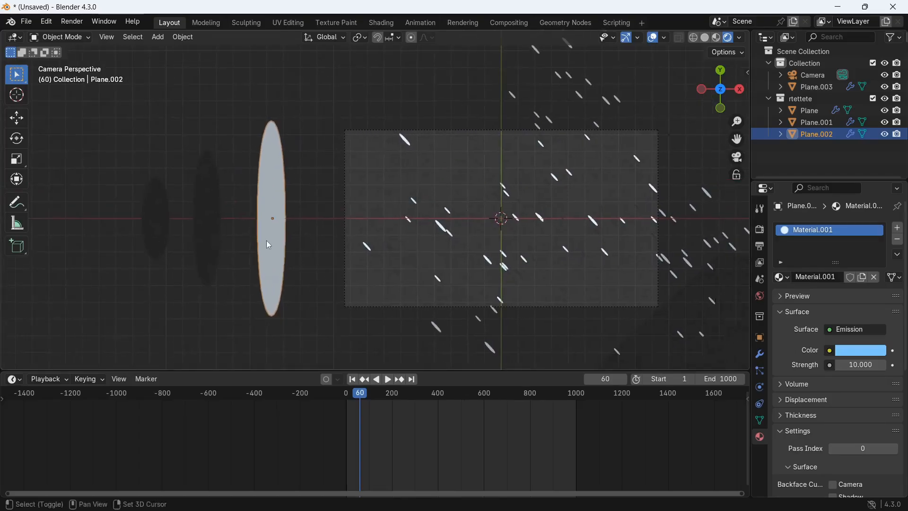
left_click_drag(108, 122, 222, 267)
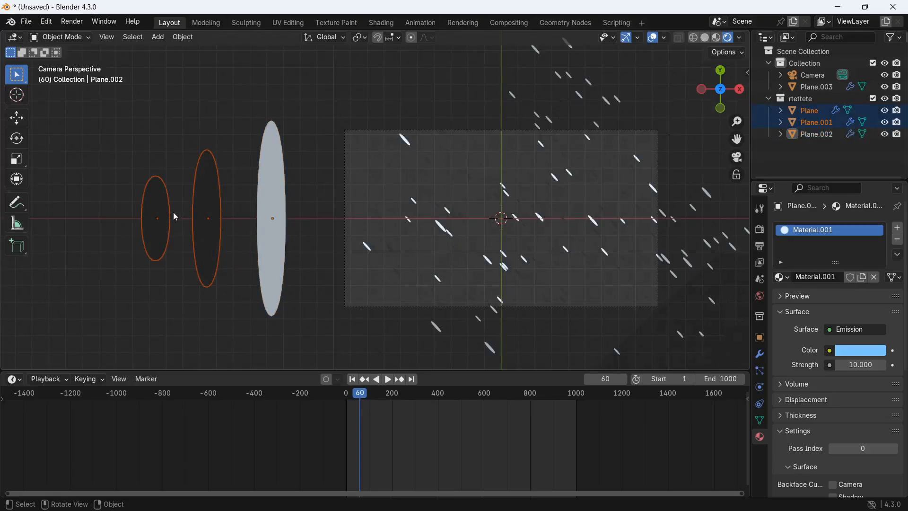
left_click(278, 175, "shift")
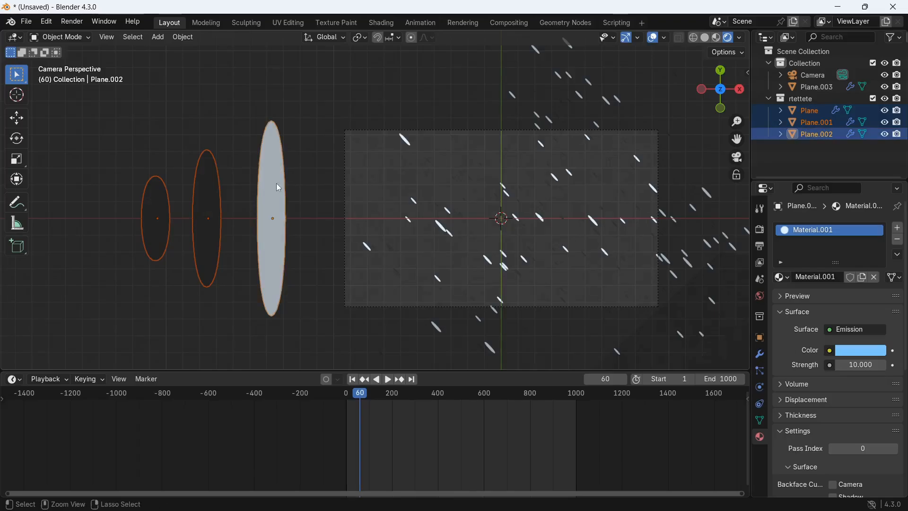
key("ctrl+l")
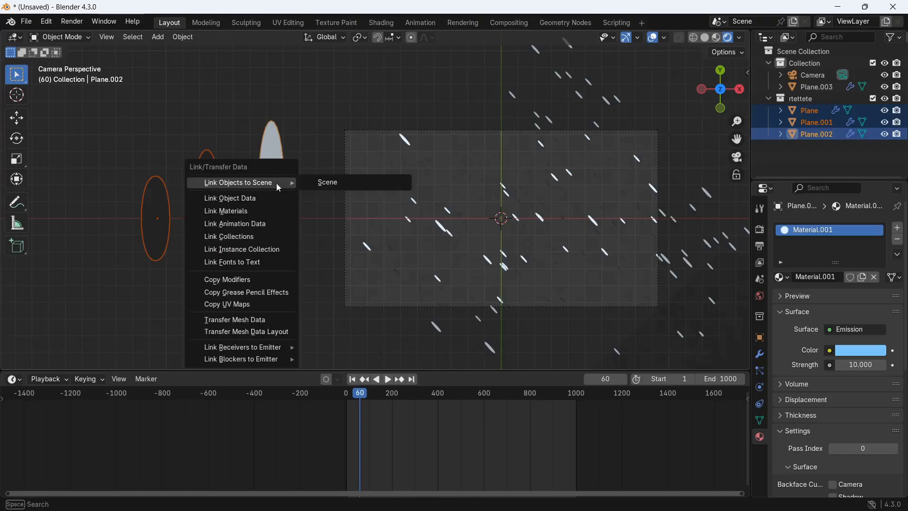
left_click(260, 212)
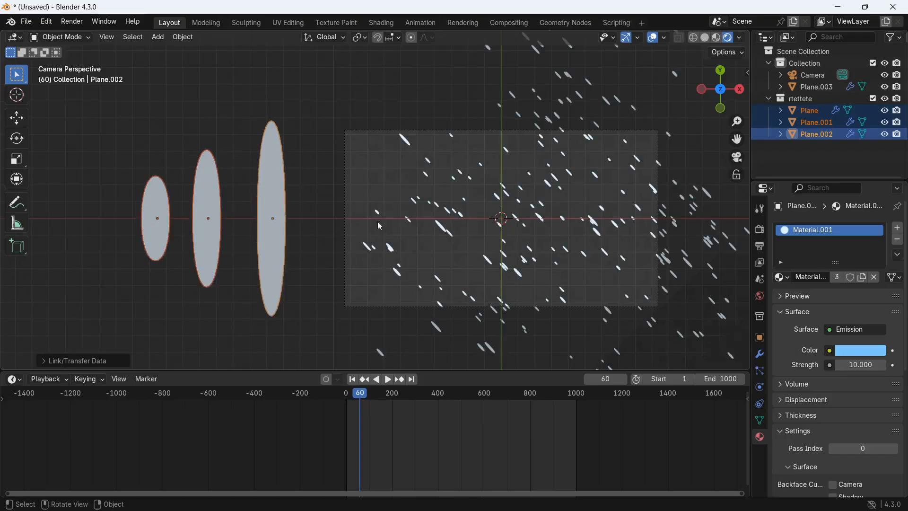
- Change the timeline area to the Compositor and enable Use Nodes for the scene
scroll(500, 279, "down", 2)
scroll(500, 279, "up", 2)
middle_click_drag(572, 278, 391, 244, "shift")
scroll(391, 244, "down", 2)
scroll(392, 245, "up", 4)
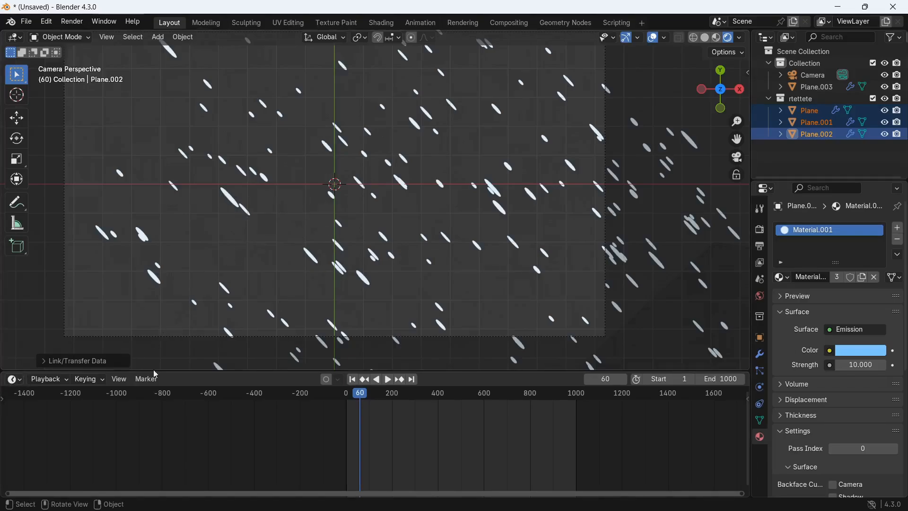
left_click(16, 383)
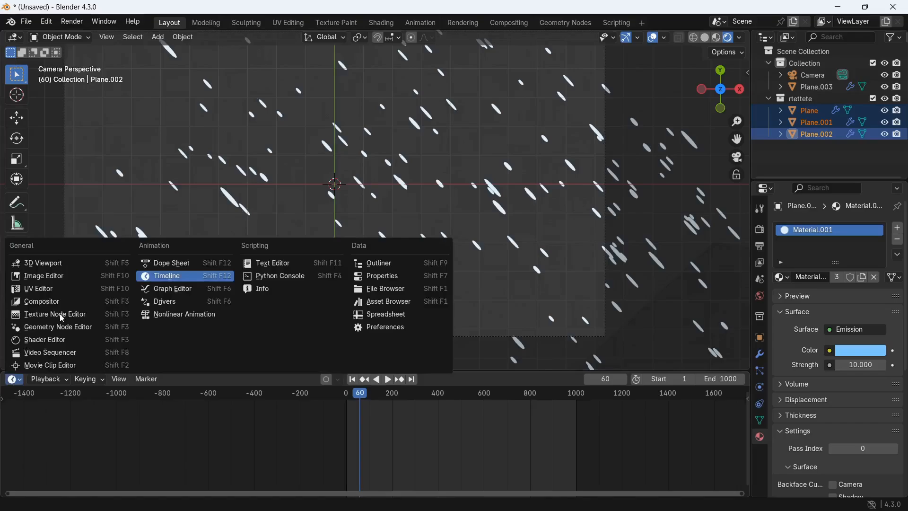
left_click(61, 302)
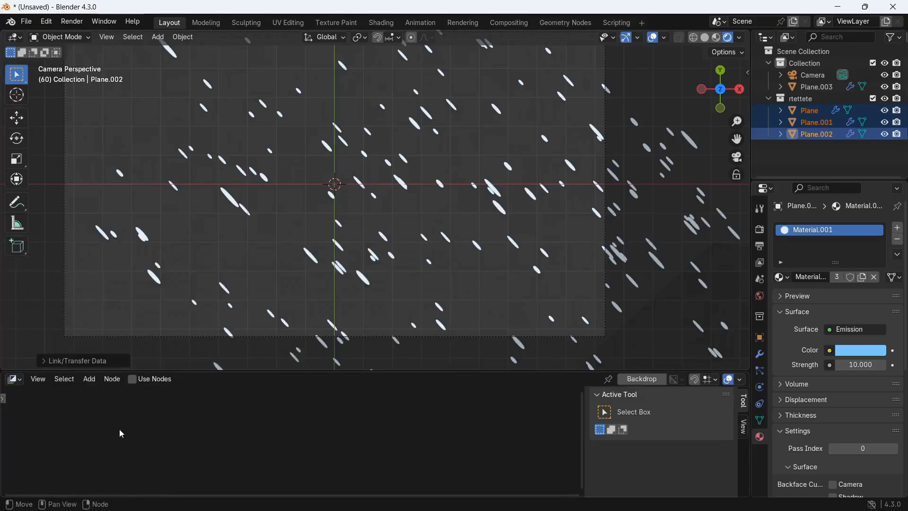
left_click(151, 381)
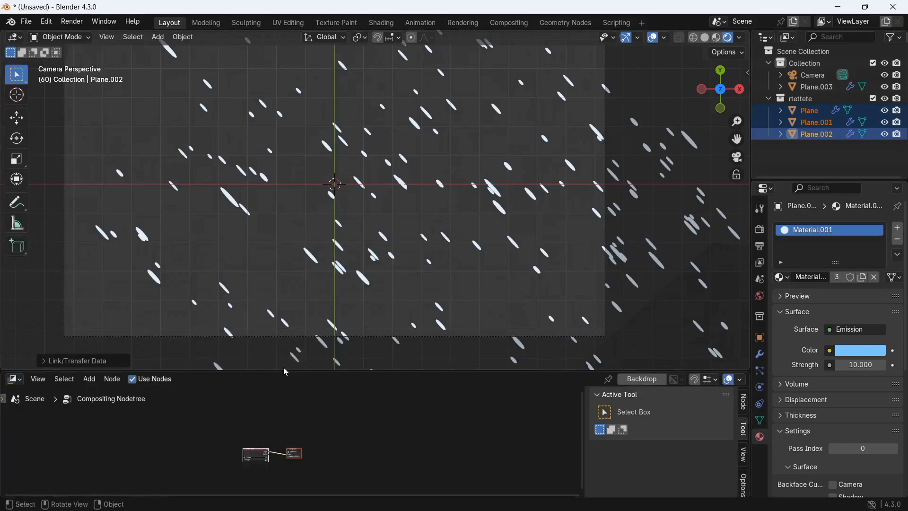
- Move the Render Layers node away from Composite and insert a Glare node on the link between them
left_click_drag(287, 370, 342, 266)
scroll(286, 418, "up", 4)
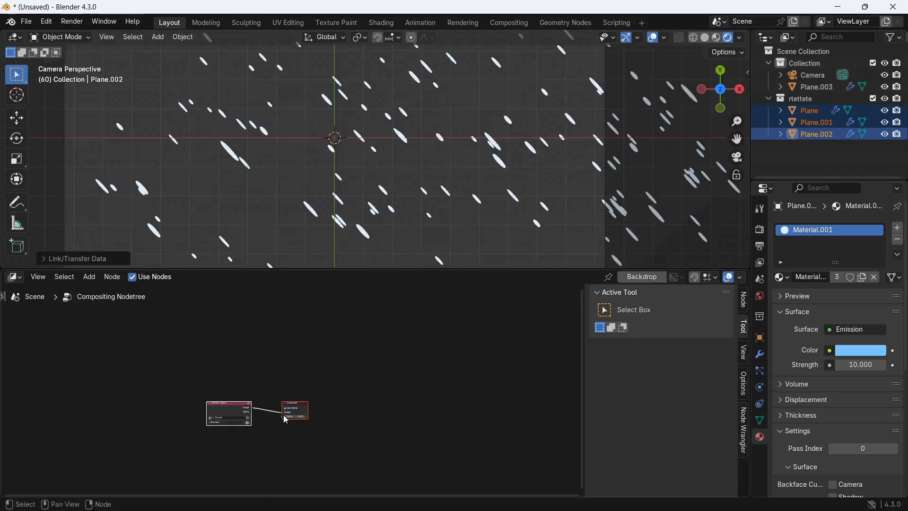
scroll(286, 420, "up", 3)
middle_click_drag(334, 346, 458, 310)
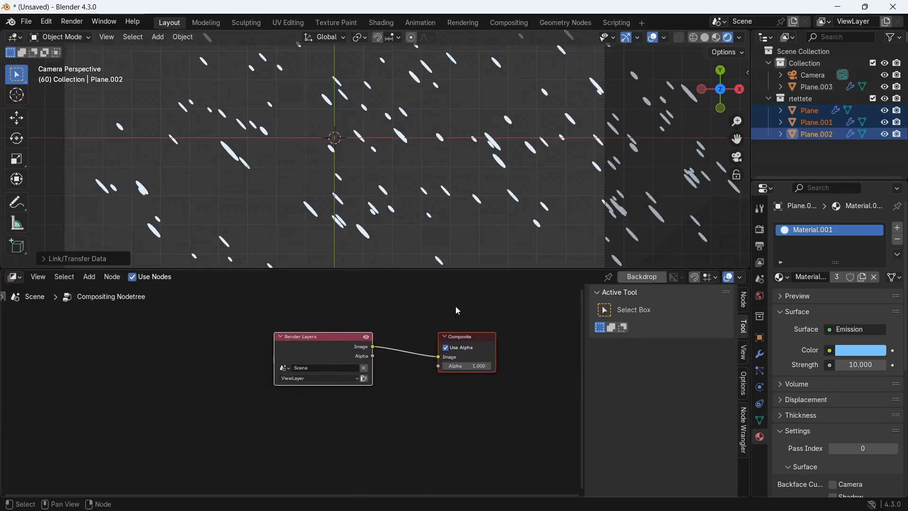
left_click_drag(332, 350, 261, 353)
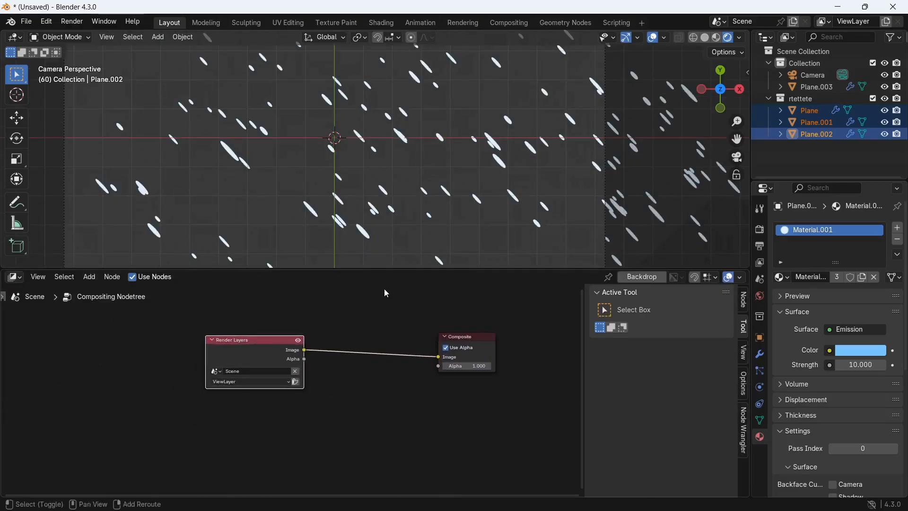
key("shift+a")
left_click(386, 289)
type("glare")
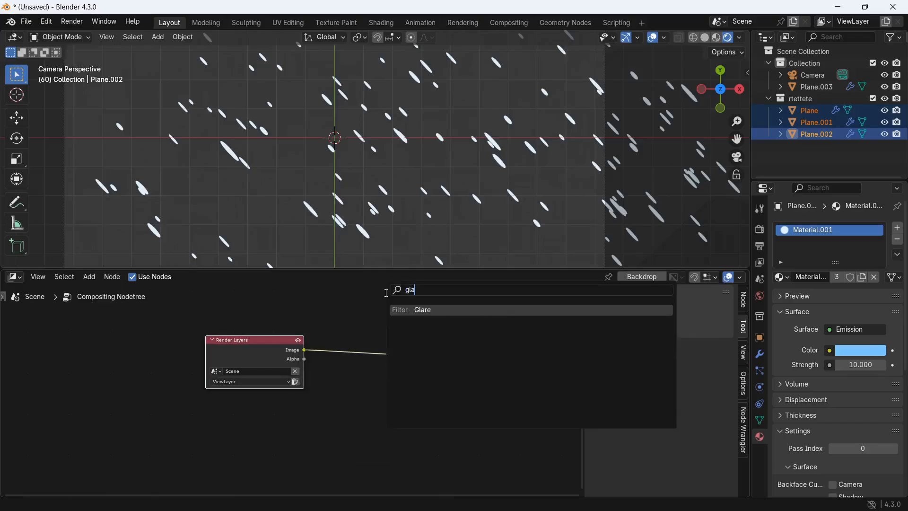
left_click_drag(443, 313, 338, 316)
- Set the Glare node's type to Bloom and its quality to High
scroll(406, 385, "up", 2)
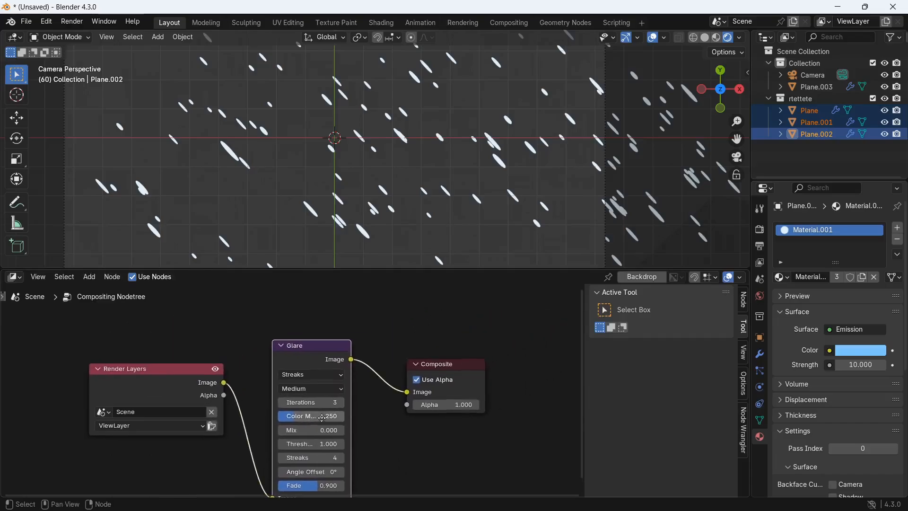
middle_click_drag(398, 394, 314, 441)
left_click(327, 375)
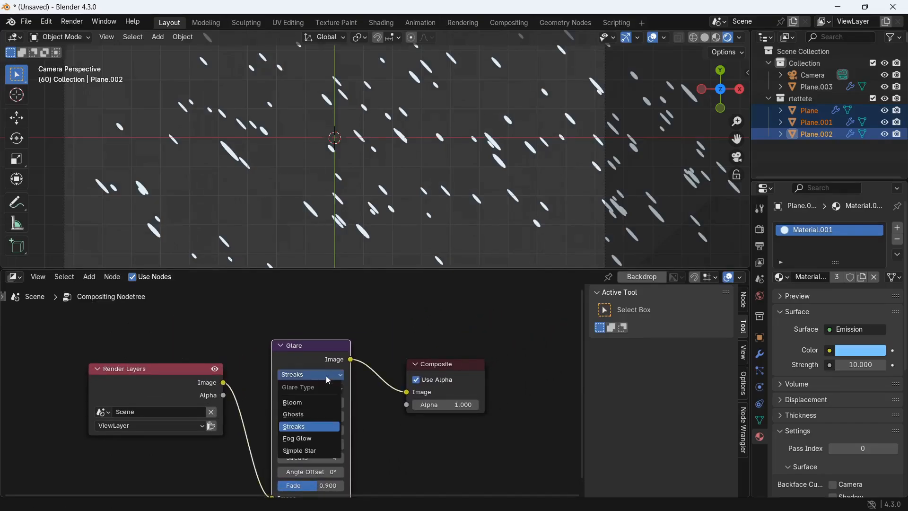
left_click(314, 403)
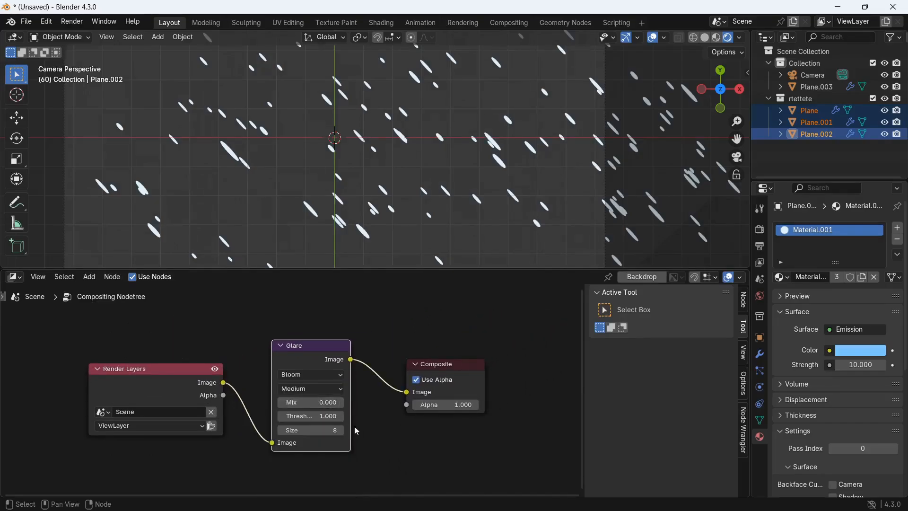
left_click(339, 389)
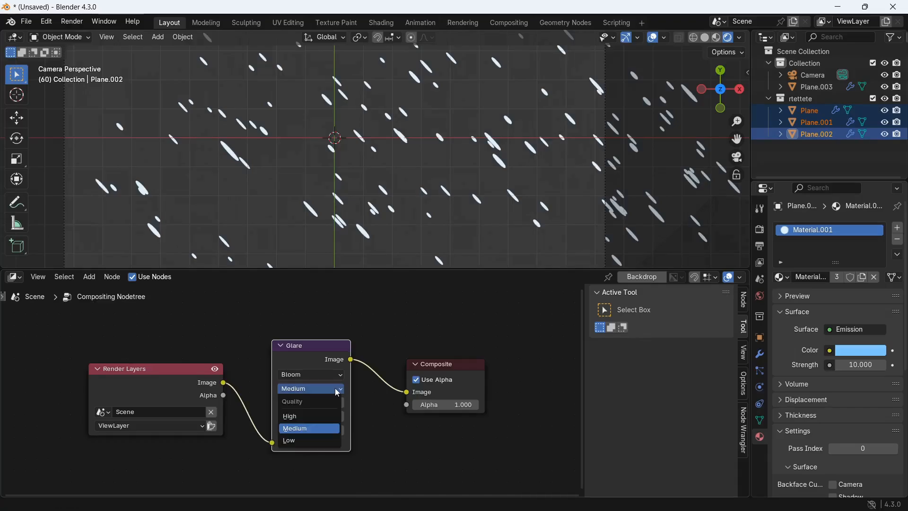
left_click(323, 417)
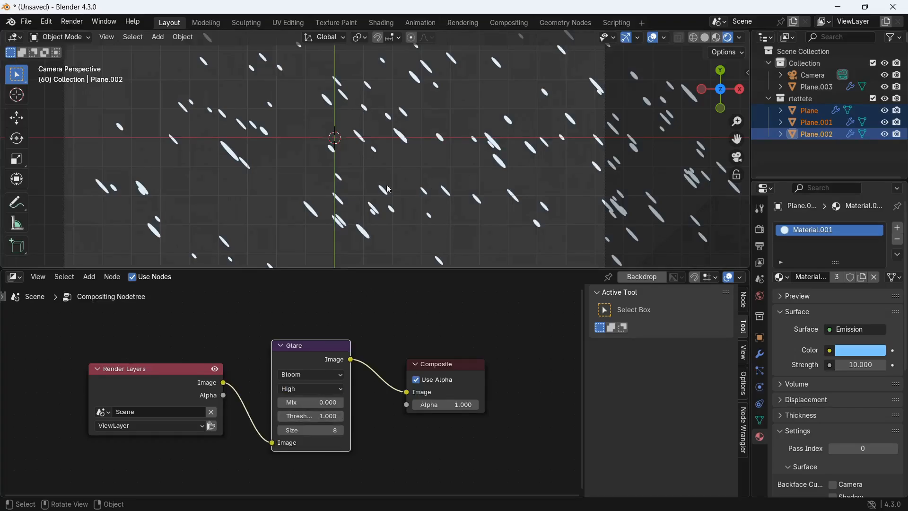
- Enlarge the 3D viewport and set its viewport shading compositor option to Always
left_click_drag(502, 270, 509, 323)
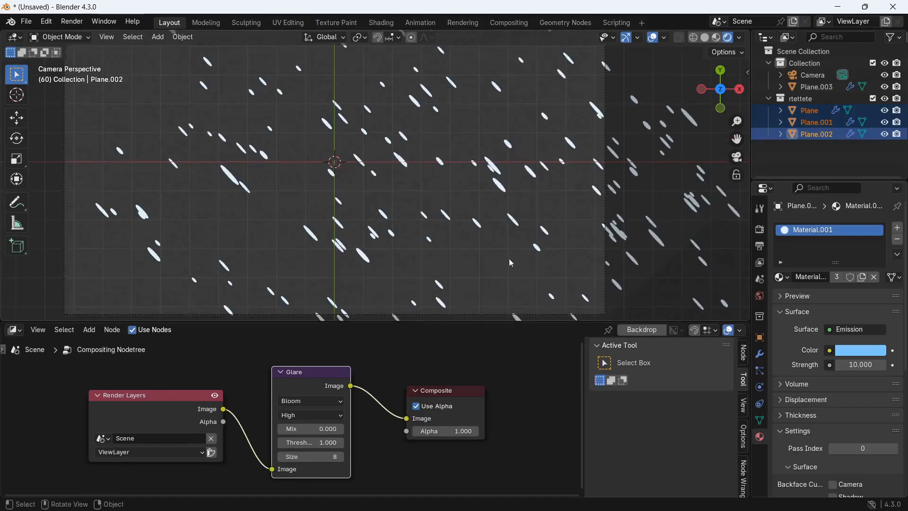
left_click(742, 40)
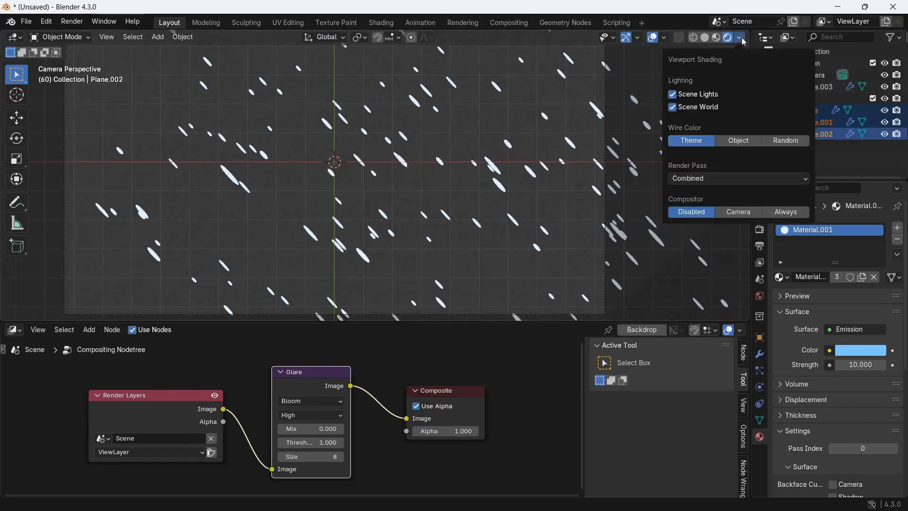
left_click(787, 213)
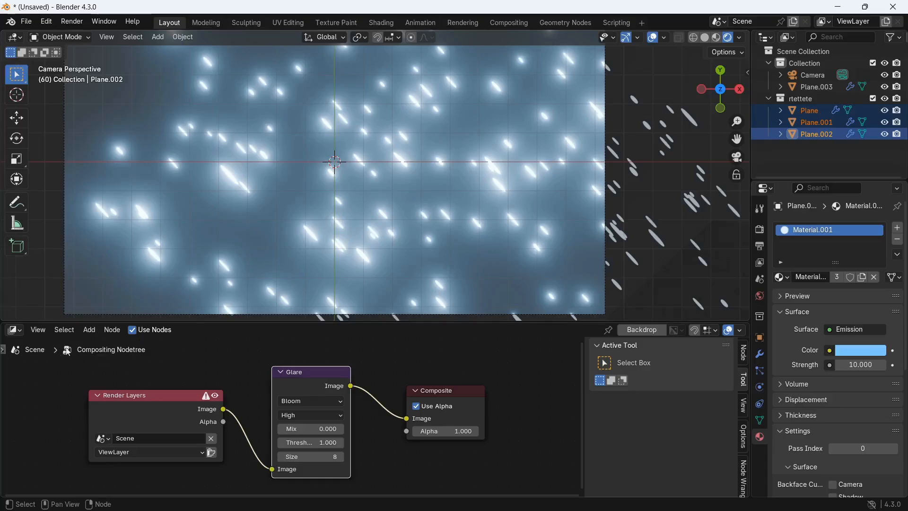
- Change the Compositor area to the Shader Editor and show the World node tree
left_click(19, 331)
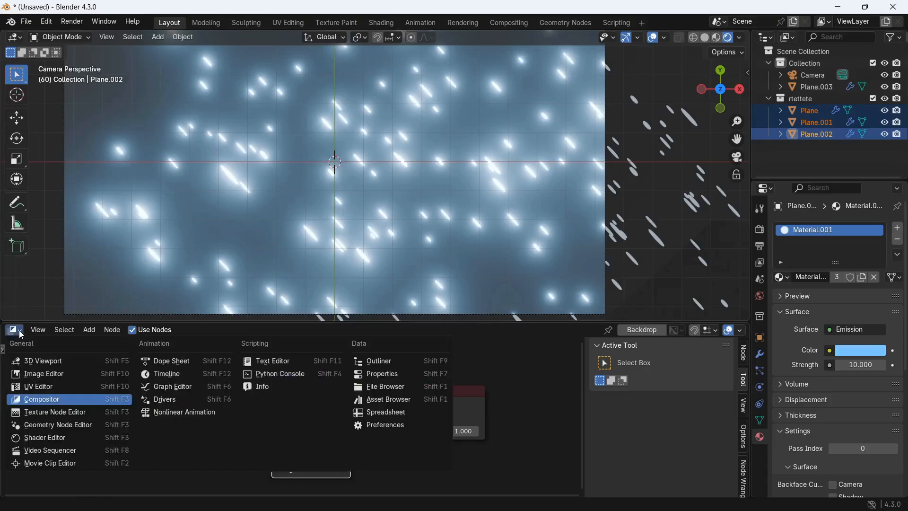
left_click(69, 437)
left_click(69, 330)
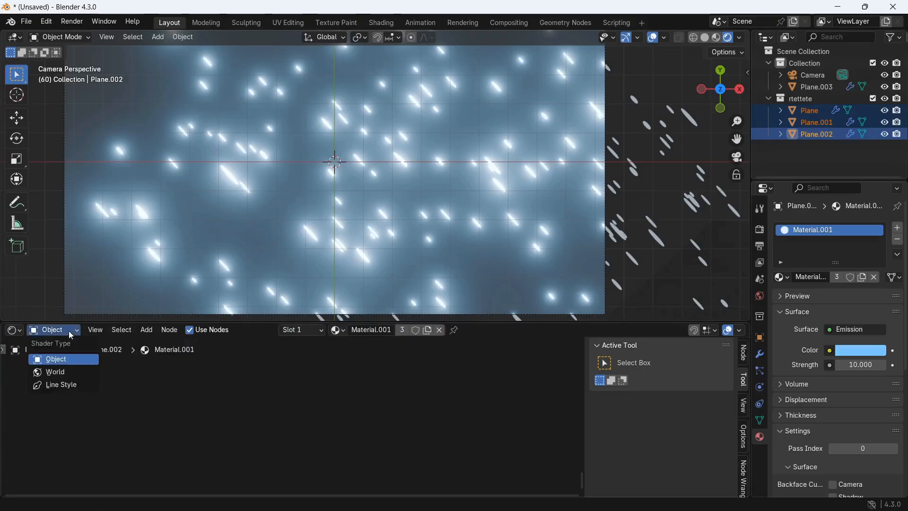
left_click(69, 373)
key("Home")
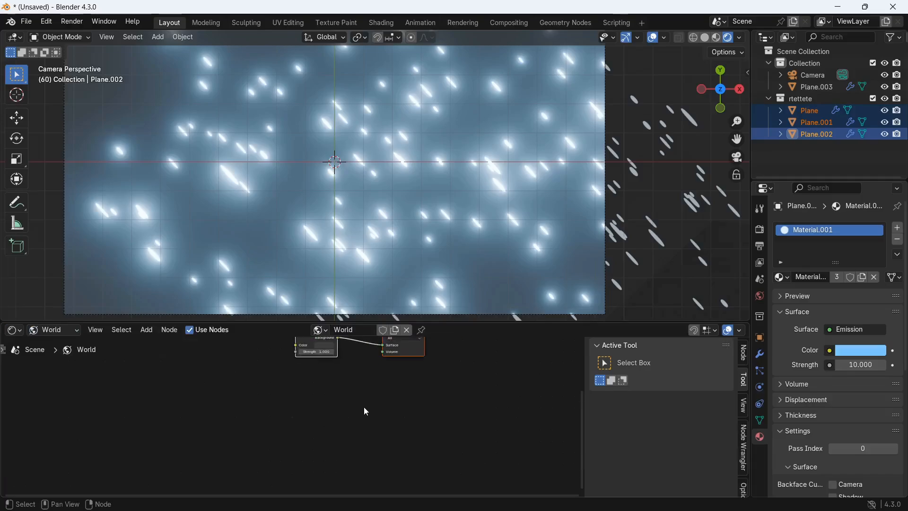
- Set the world Background node's color to black by lowering its value to 0
scroll(318, 483, "up", 5)
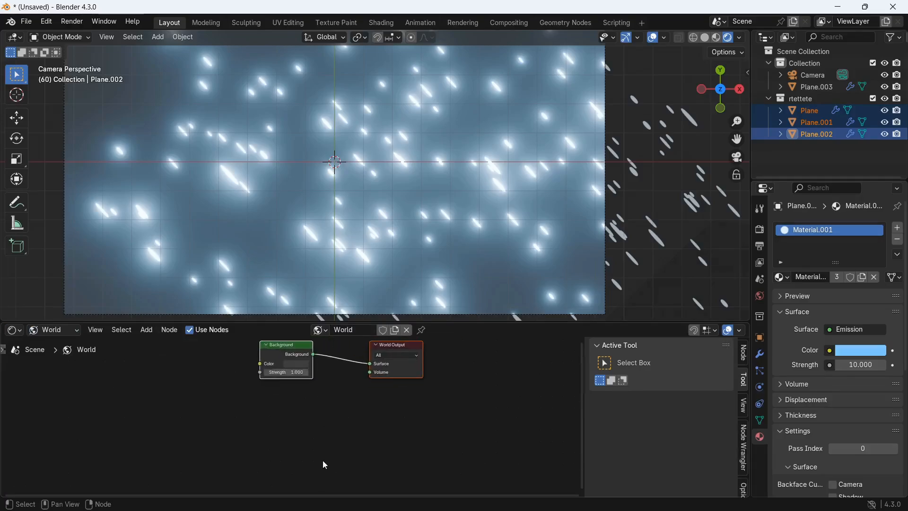
scroll(333, 470, "up", 1)
left_click(321, 406)
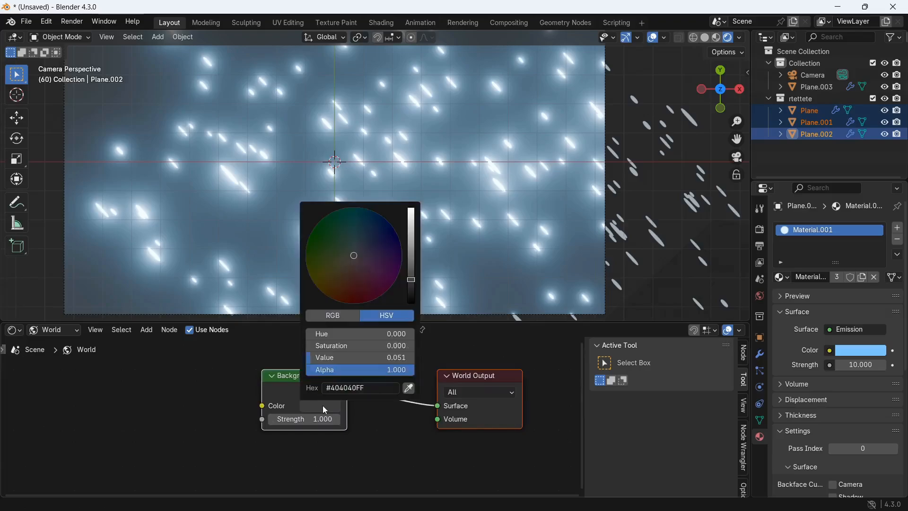
left_click_drag(411, 284, 411, 297)
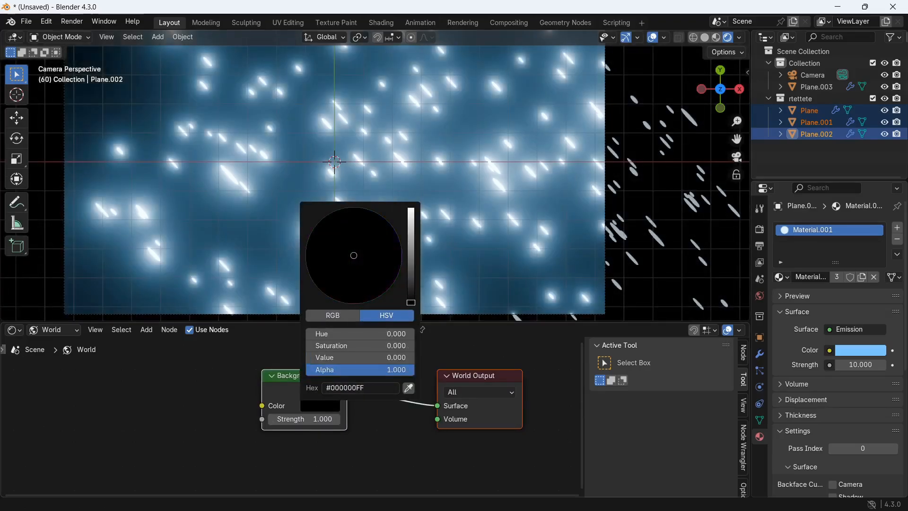
- Hide the viewport overlays and play the animation to examine the bloom around the particles
left_click(652, 37)
scroll(489, 177, "up", 3)
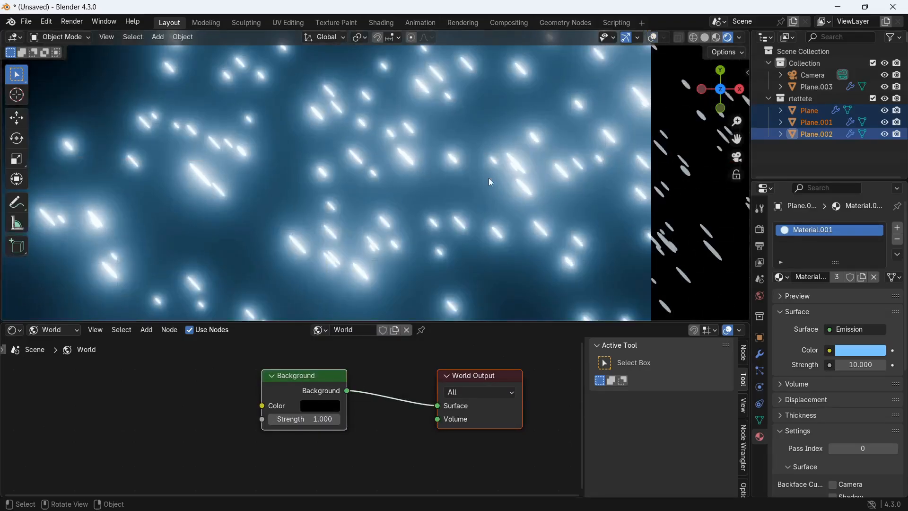
key("space")
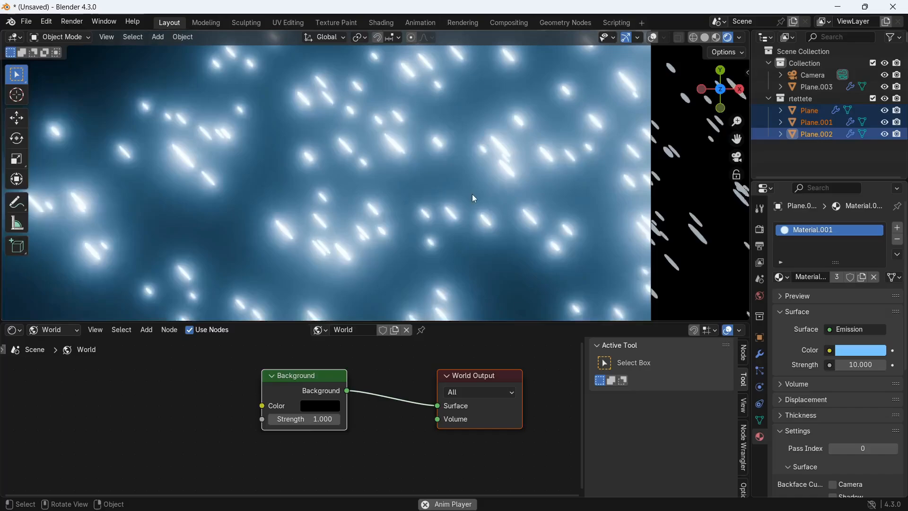
scroll(472, 193, "down", 3)
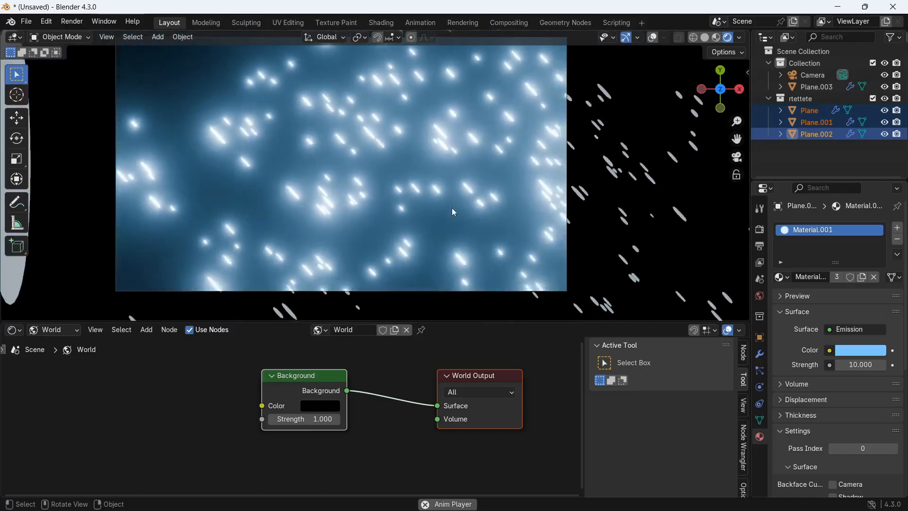
key("space")
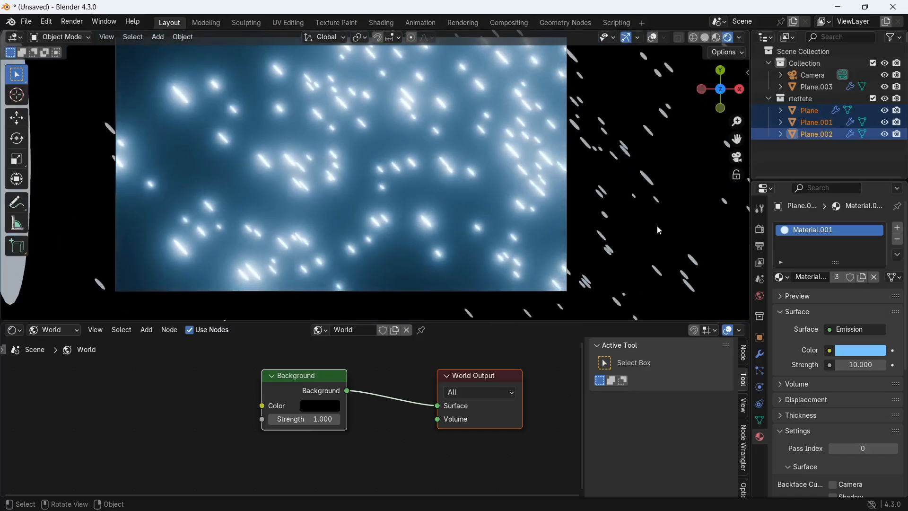
- Set the emission strength of the blades' shared material, Material.001, to 5
left_click(865, 364)
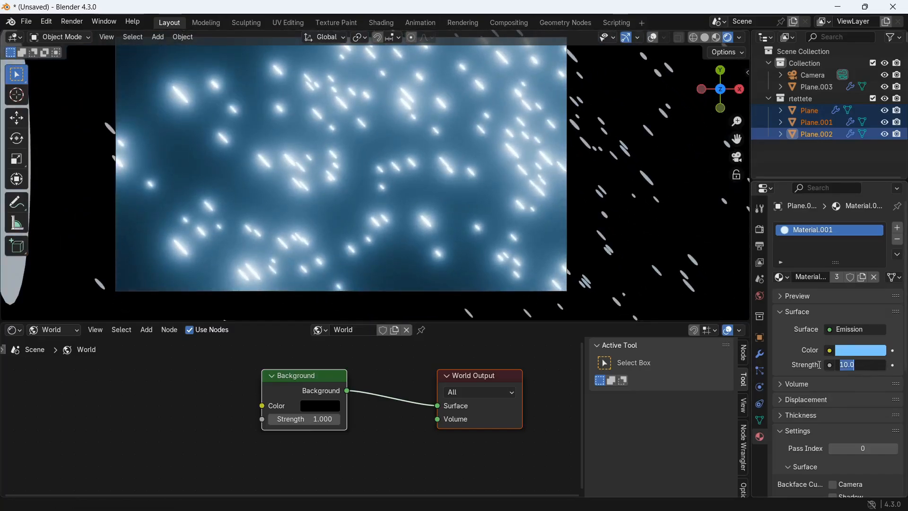
type("5")
key("Return")
scroll(496, 285, "up", 2)
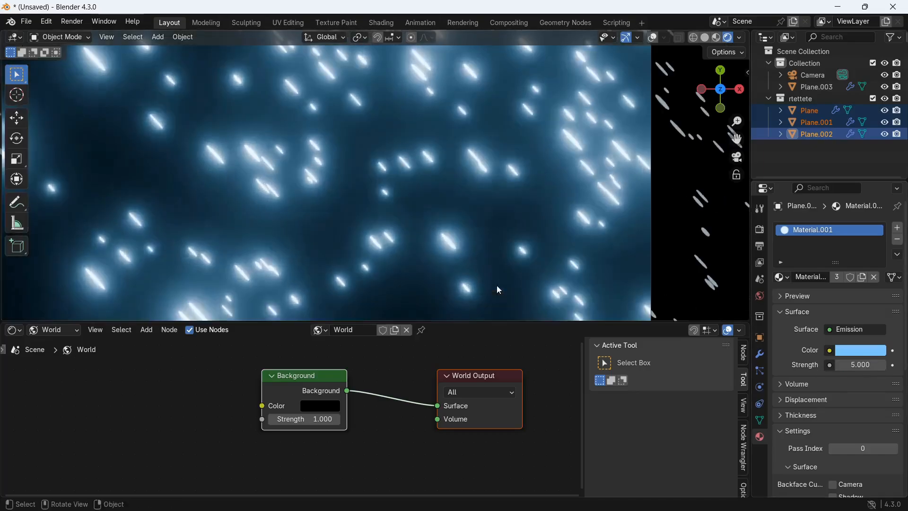
scroll(475, 251, "down", 1)
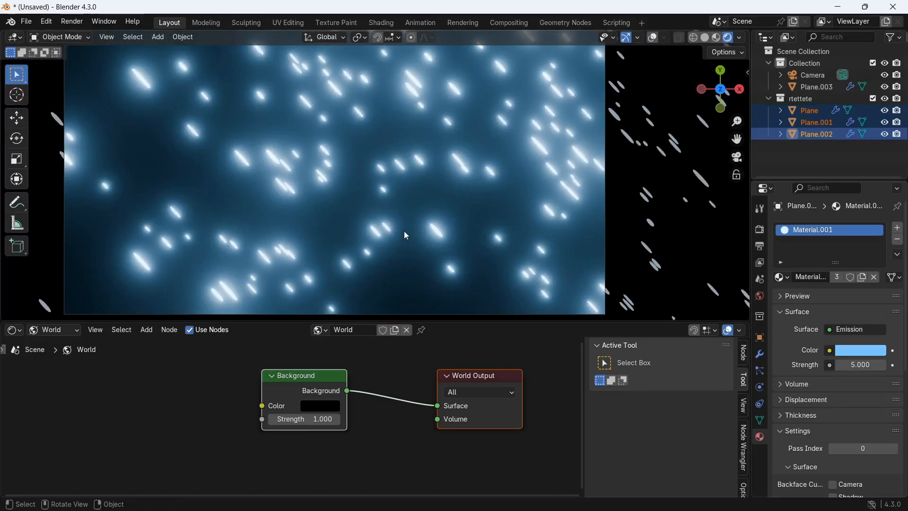
- Show the viewport overlays and give the largest blade, Plane.002, its own material copy with a pink emission color
middle_click_drag(410, 237, 373, 214, "shift")
scroll(373, 214, "down", 2)
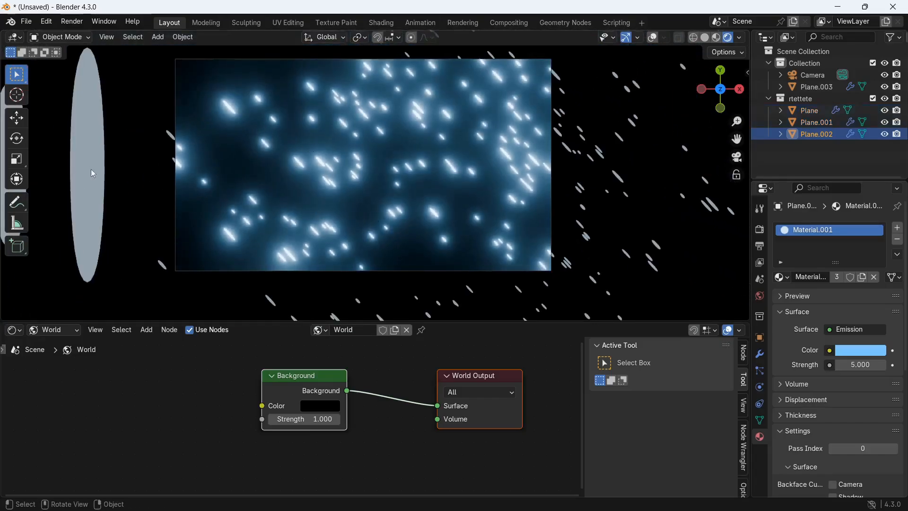
left_click(653, 39)
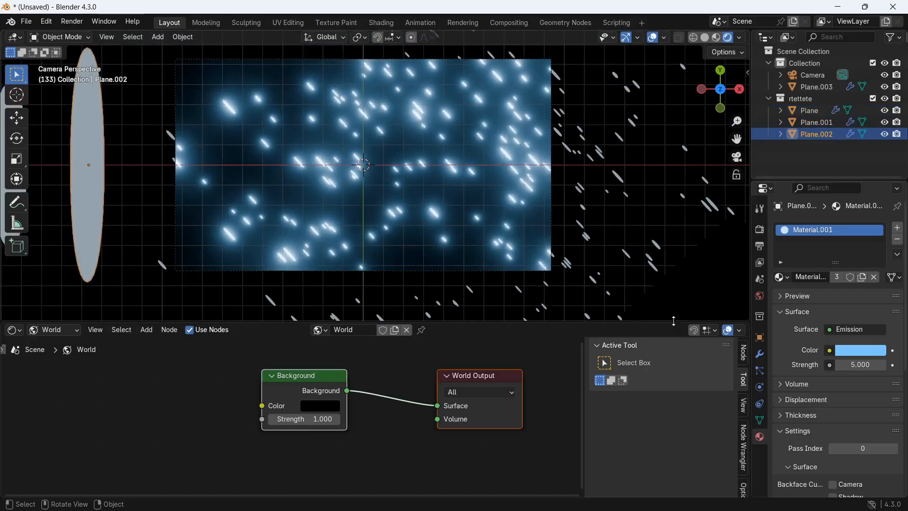
left_click(862, 279)
left_click(872, 352)
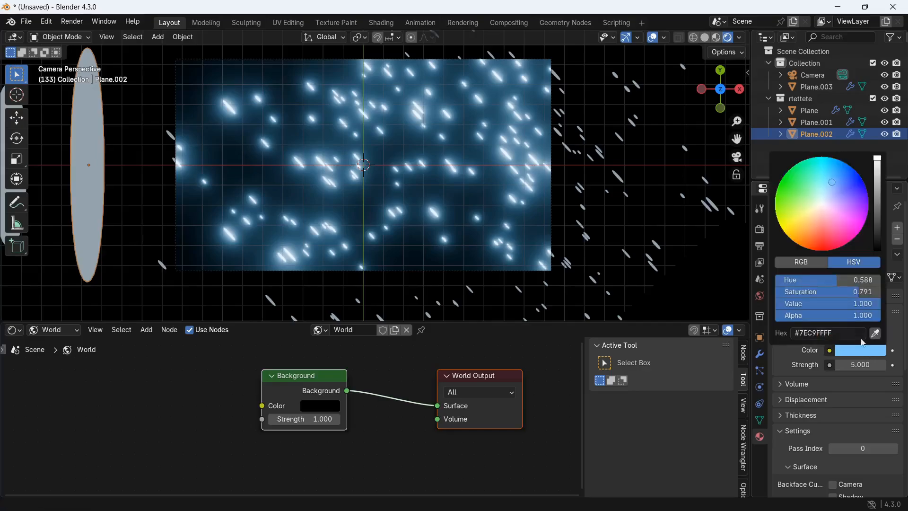
left_click(848, 217)
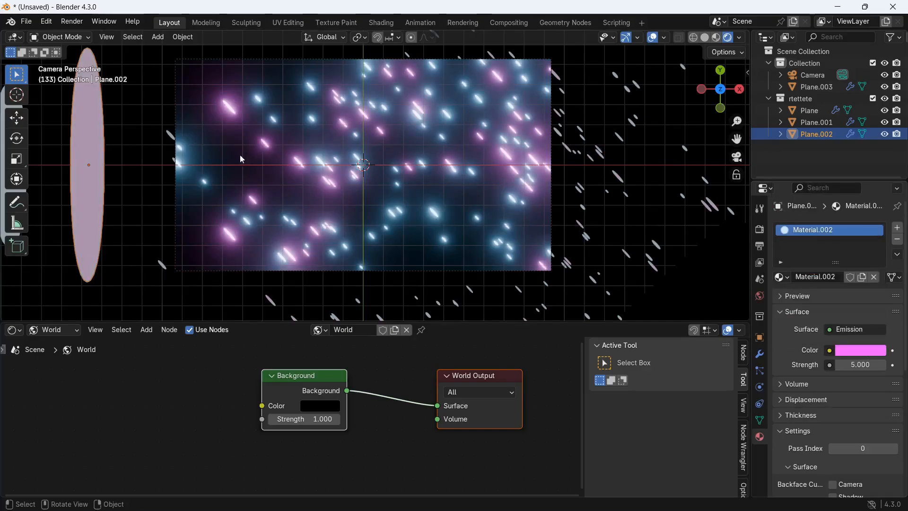
- Give the middle blade, Plane.001, its own material copy with a deep blue emission color
scroll(124, 208, "down", 3)
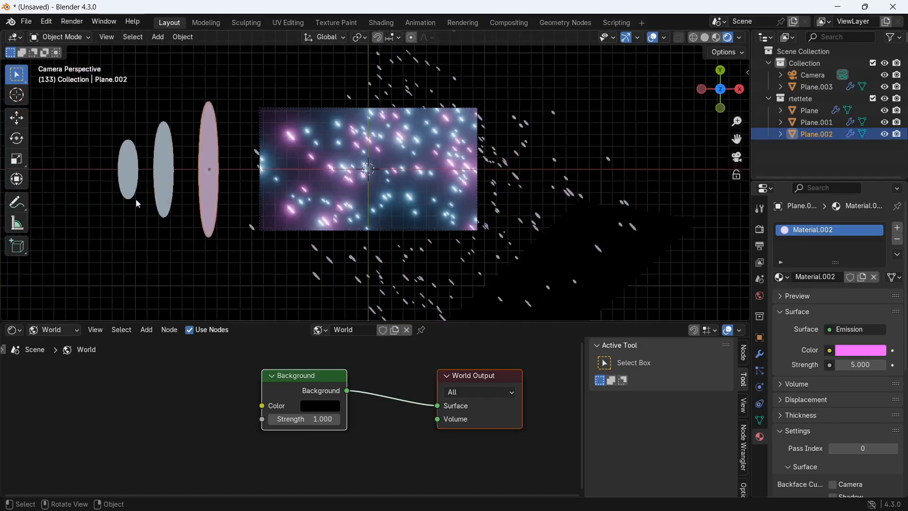
left_click(164, 173)
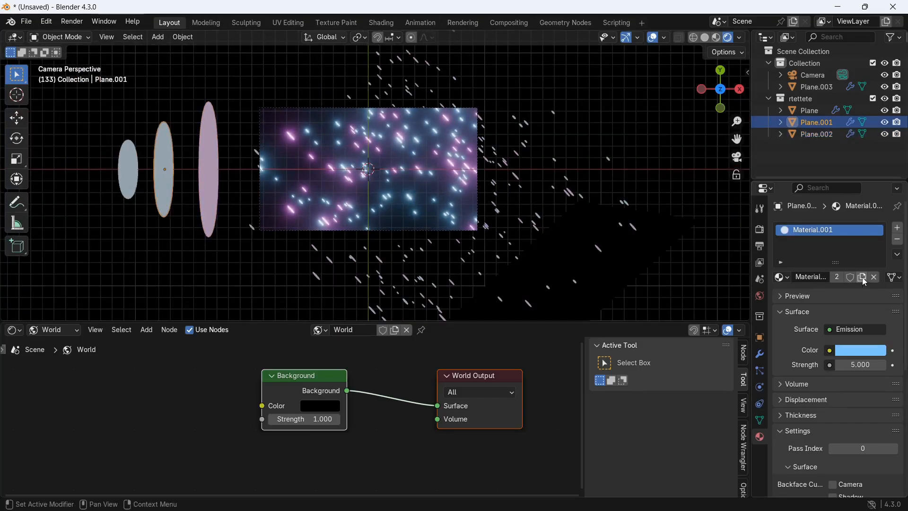
left_click(863, 277)
left_click(870, 352)
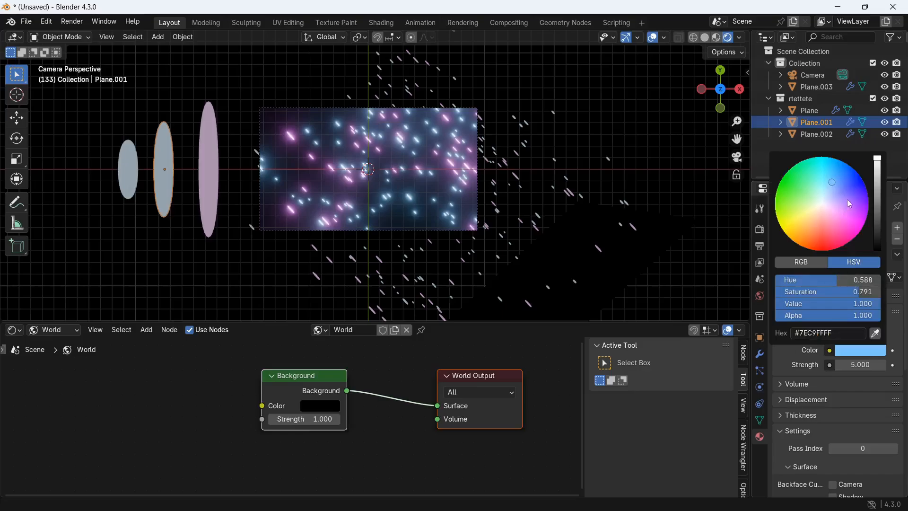
left_click_drag(831, 182, 877, 169)
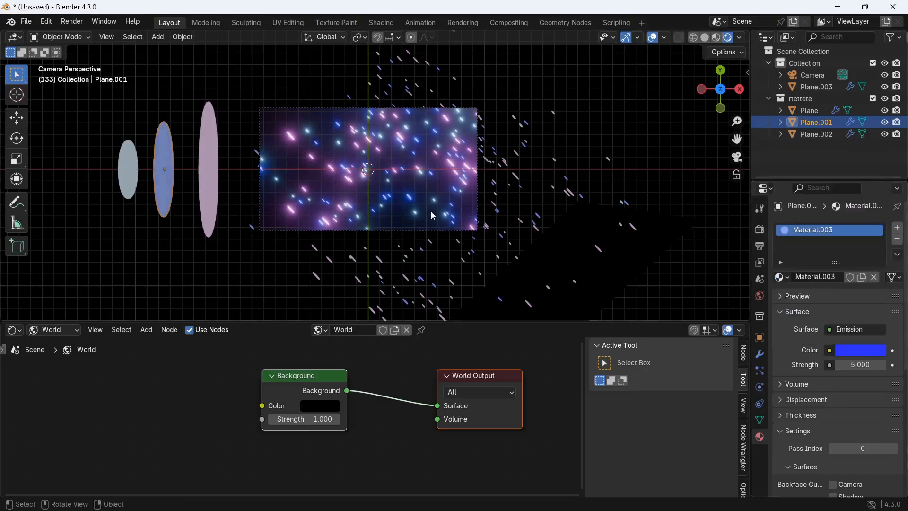
- Play the animation with the viewport overlays hidden to examine the multicolored particles inside the camera frame
scroll(430, 211, "up", 3)
scroll(428, 215, "up", 2)
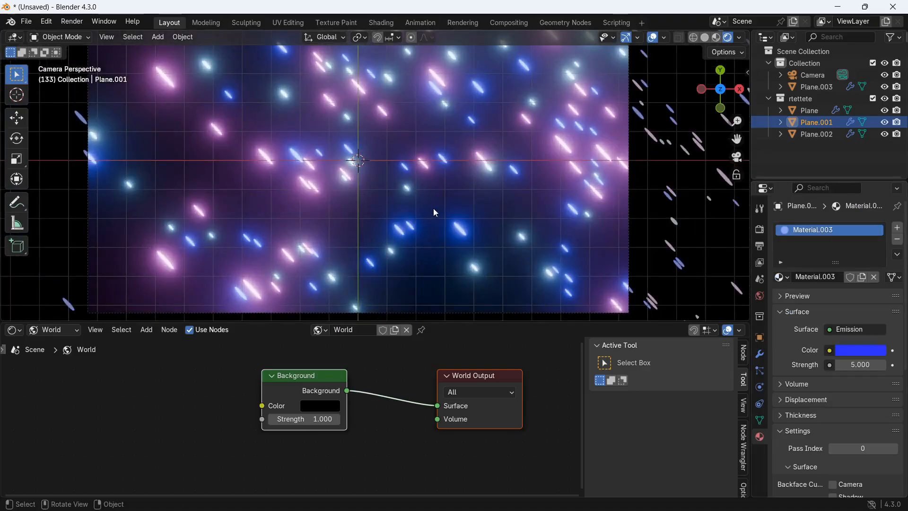
key("space")
left_click(652, 37)
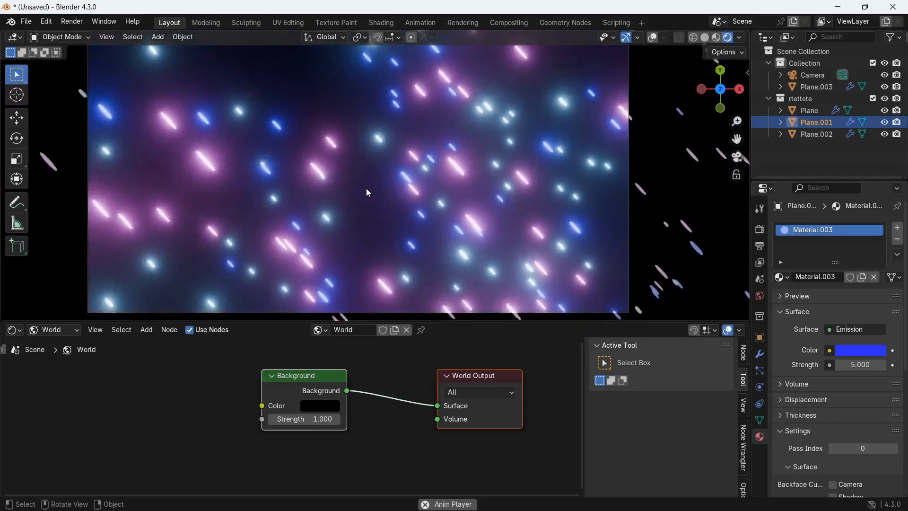
scroll(260, 169, "down", 2)
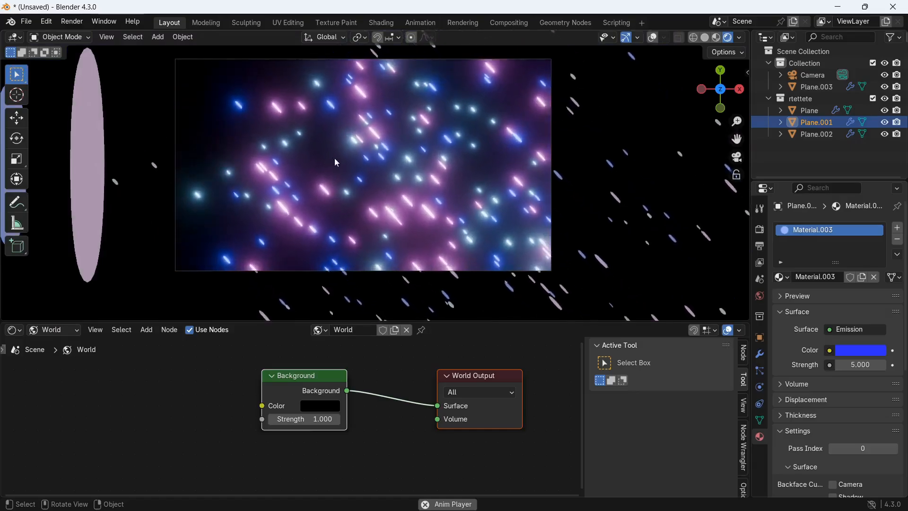
scroll(370, 184, "up", 1)
scroll(371, 185, "down", 1)
scroll(370, 184, "down", 1)
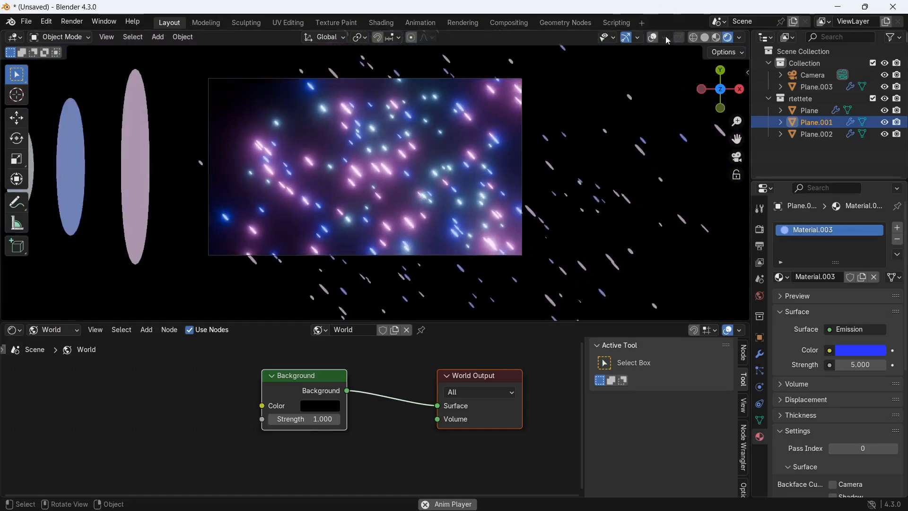
- Show the viewport overlays, move the emitter Plane.003 about 2.4 m along -X and 1.6 m along +Y, and play the animation
key("shift+alt+z")
scroll(521, 206, "up", 2)
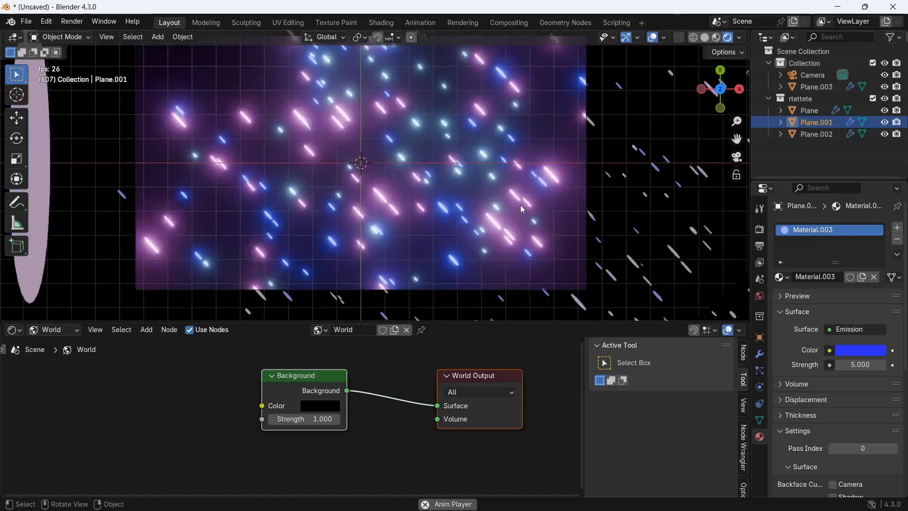
scroll(520, 205, "down", 1)
left_click(689, 289)
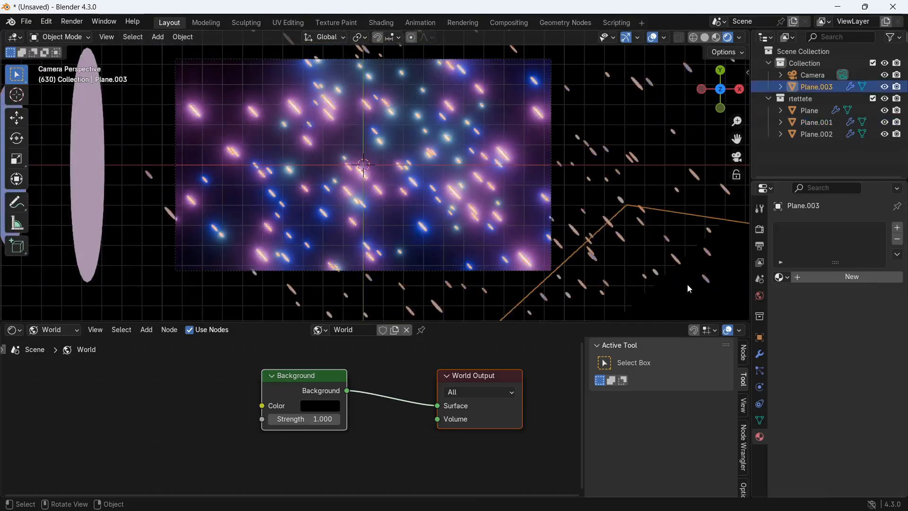
key("g")
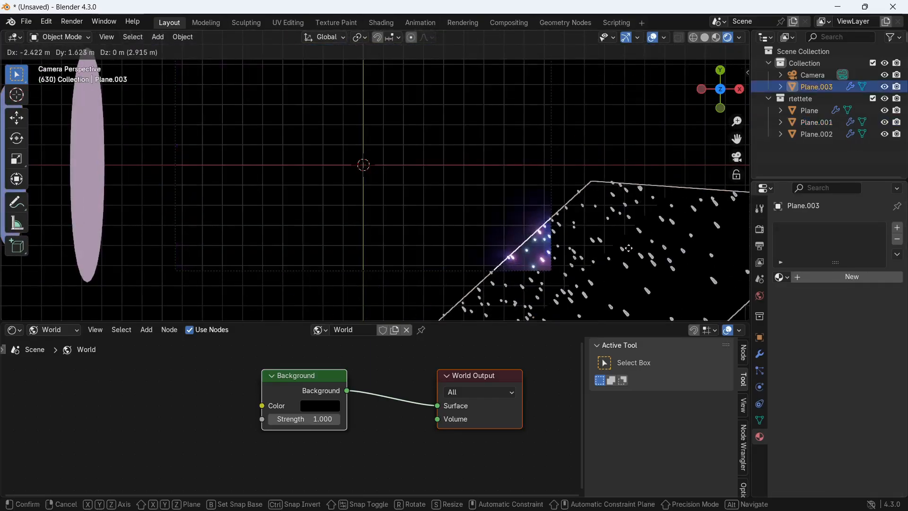
left_click(629, 250)
key("space")
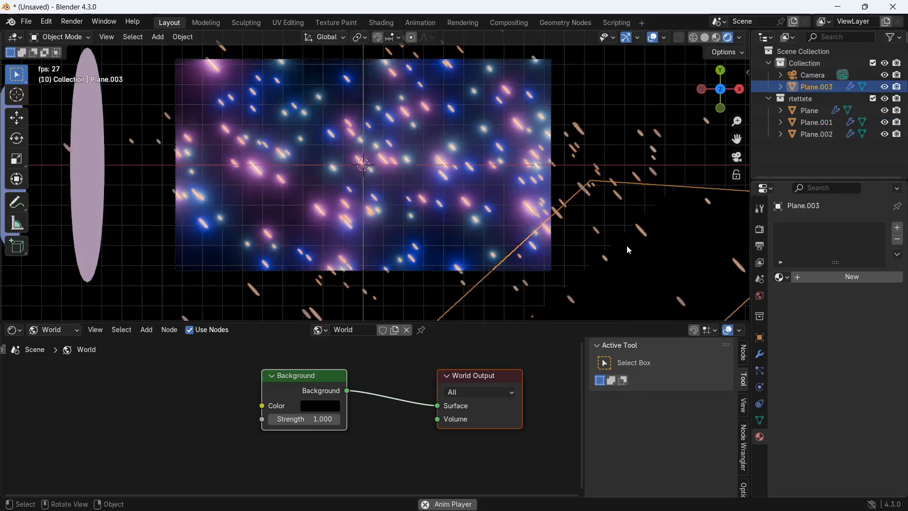
- Move the emitter Plane.003 away from the camera frame toward +X and -Y, check the playback, and return to frame 1
key("g")
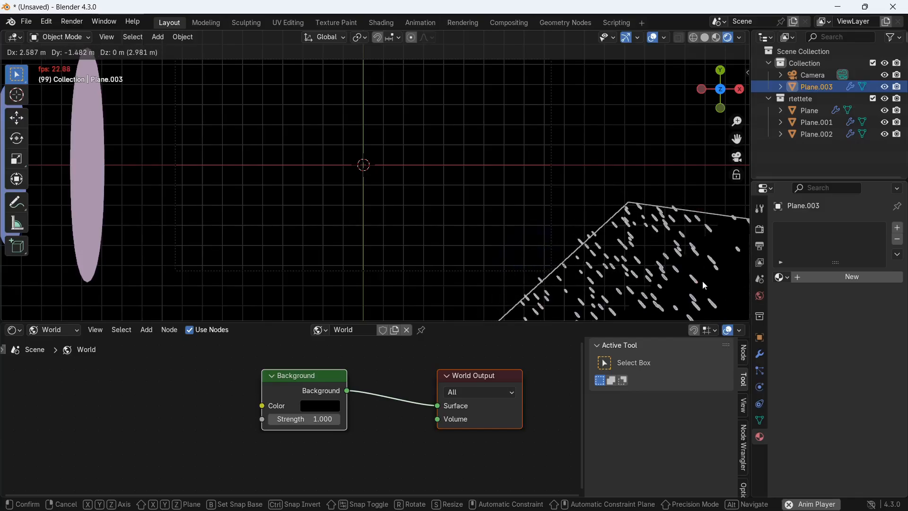
left_click(675, 260)
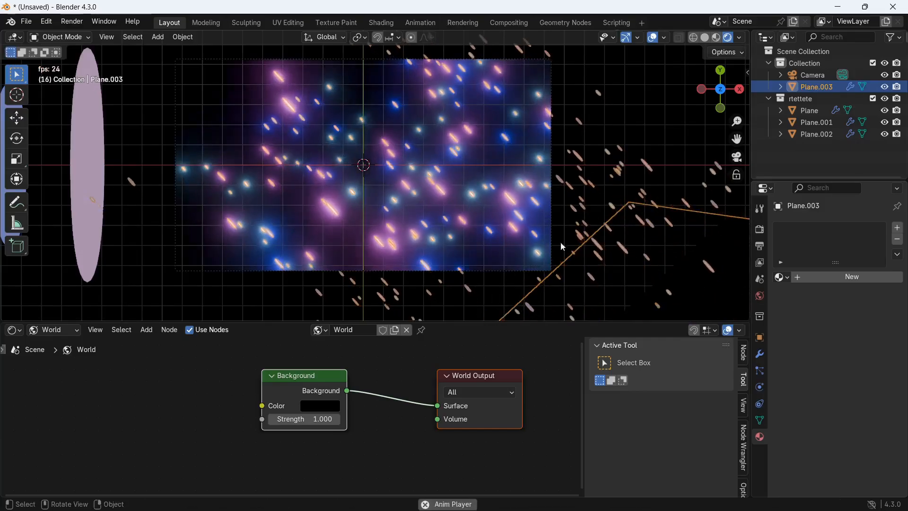
scroll(416, 176, "up", 2)
scroll(419, 176, "down", 2)
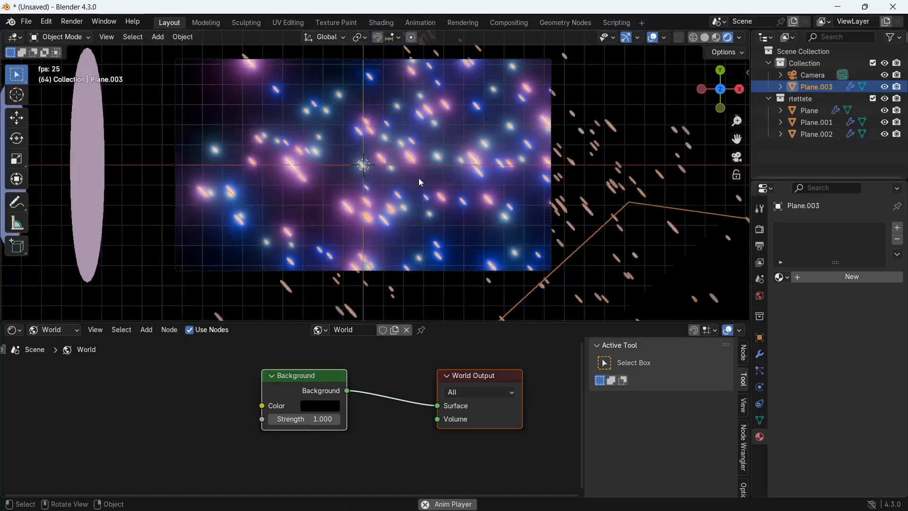
key("space")
key("shift+Left")
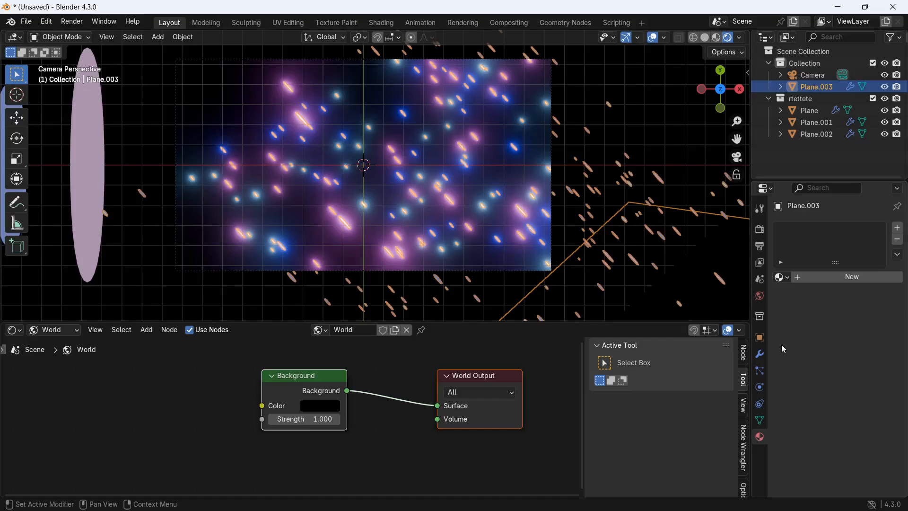
- Set the physics integration timestep of the emitter's first particle system, ParticleSystem, to 0.08
left_click(762, 376)
scroll(836, 367, "down", 3)
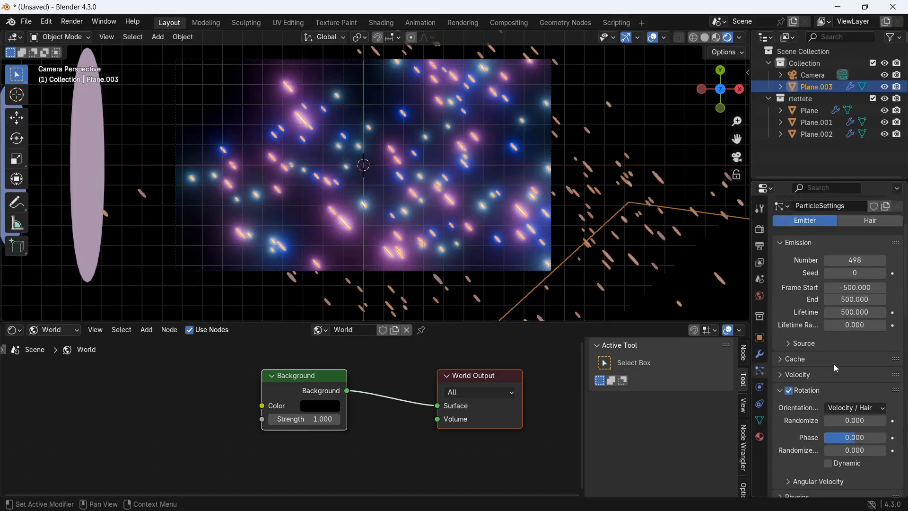
scroll(836, 368, "down", 4)
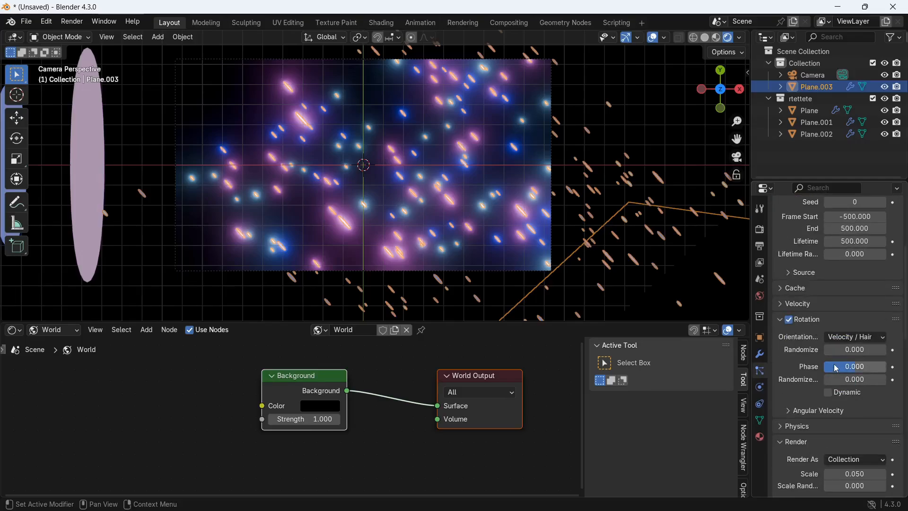
left_click(776, 427)
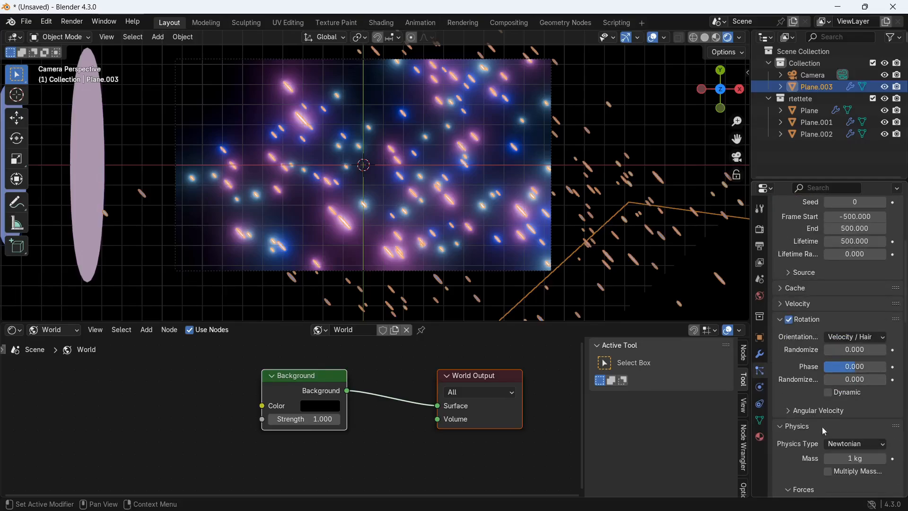
scroll(825, 427, "down", 3)
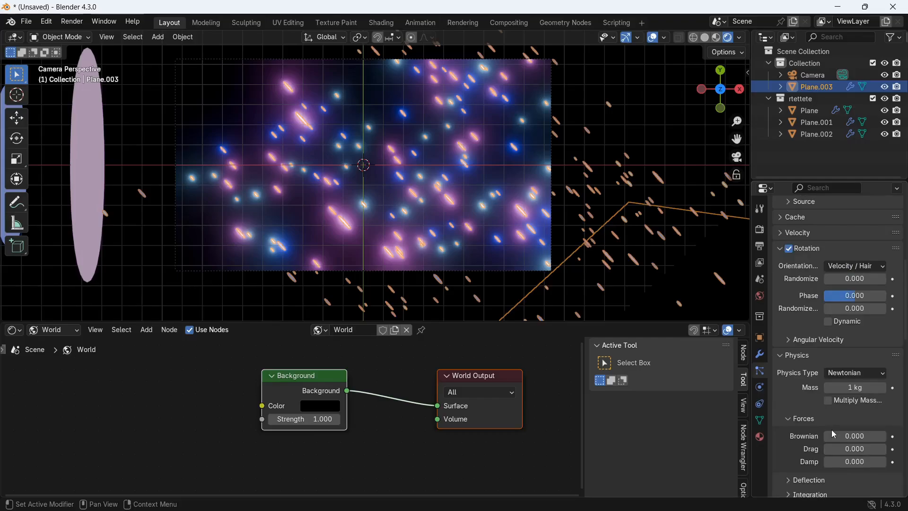
scroll(831, 429, "down", 1)
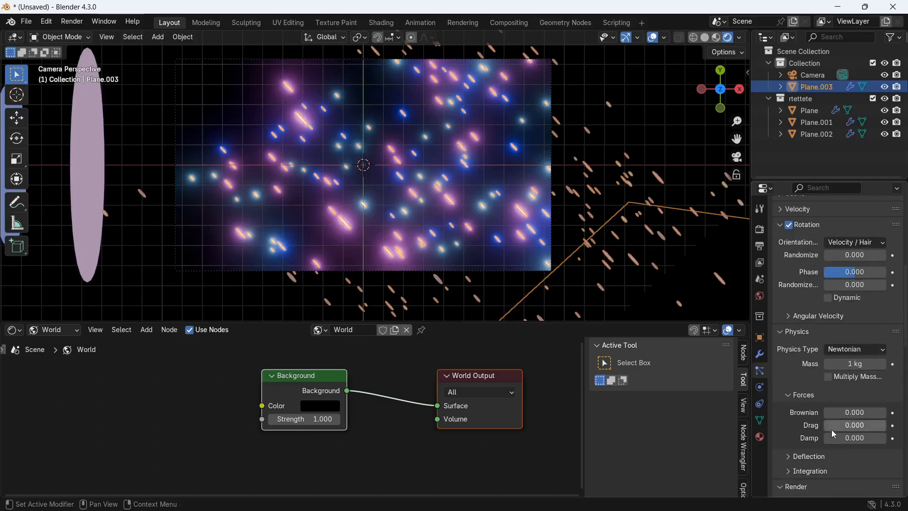
left_click(788, 472)
scroll(827, 466, "down", 2)
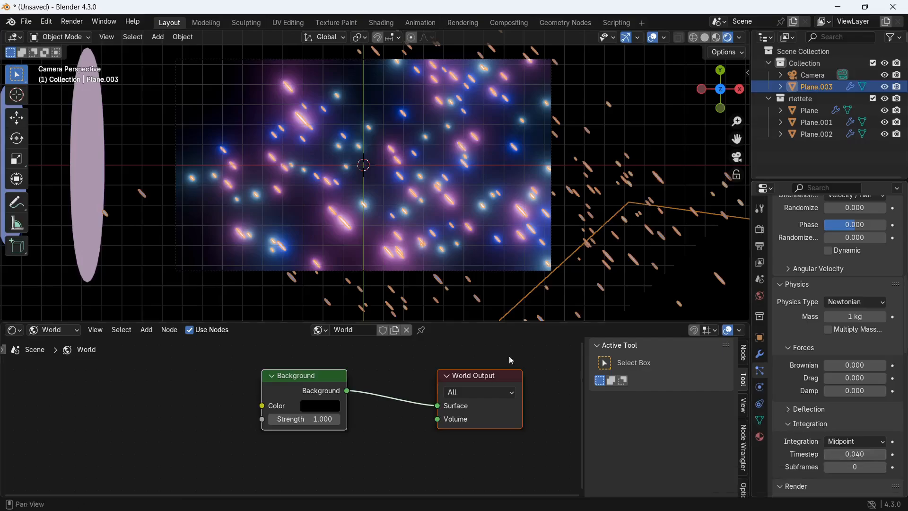
left_click(858, 453)
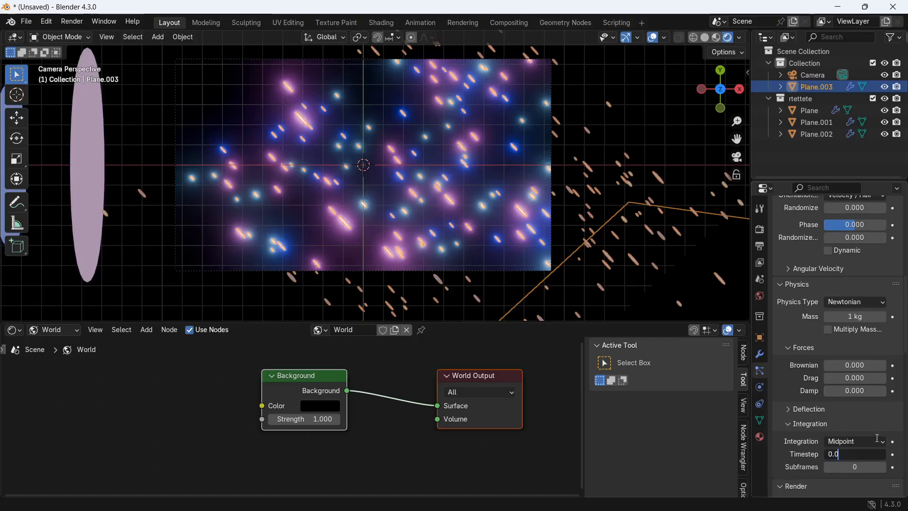
key("Return")
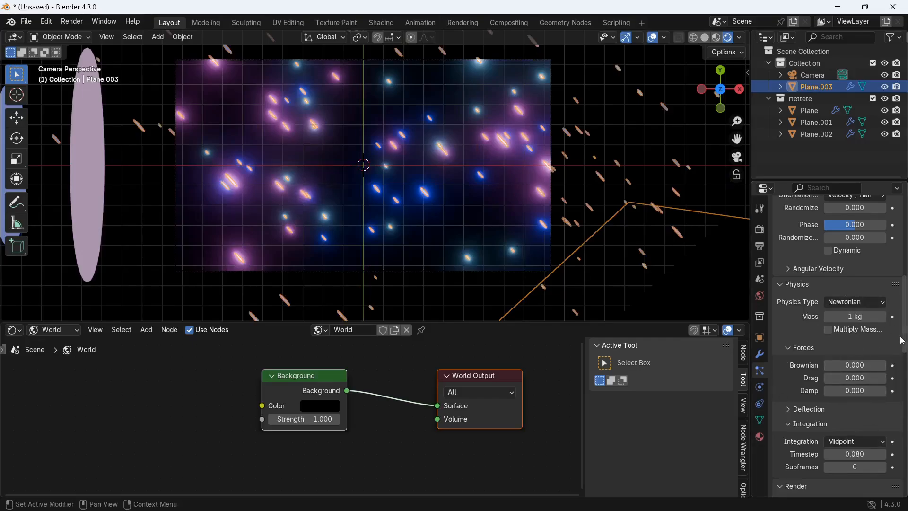
- Set the physics integration timestep of the emitter's second particle system, ParticleSystem.001, to 0.08
scroll(846, 369, "up", 12)
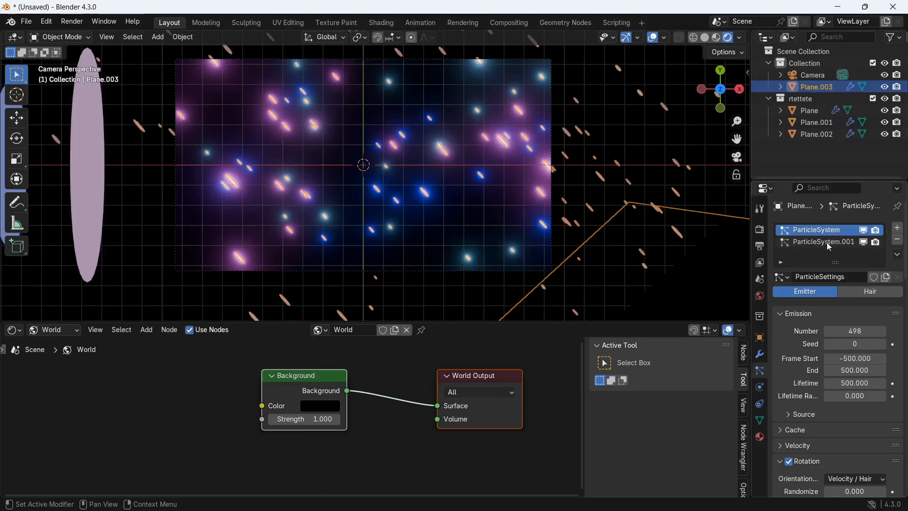
left_click(827, 242)
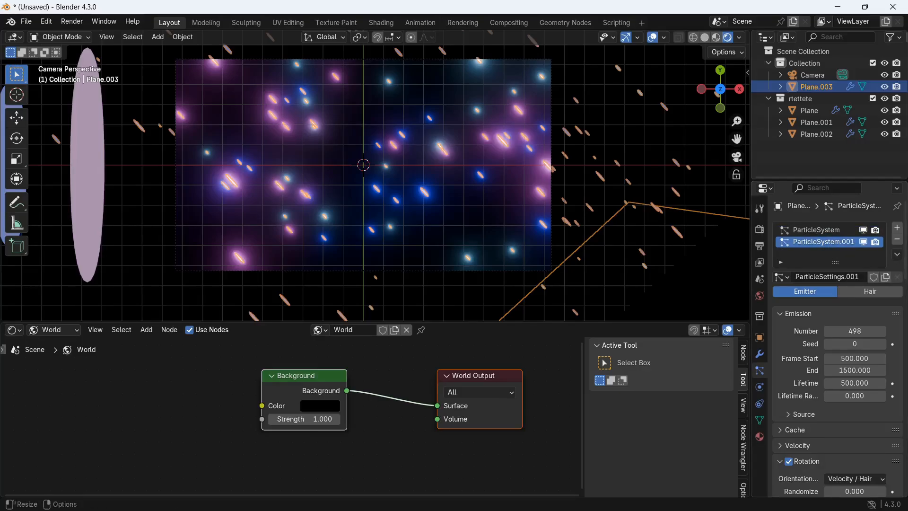
left_click_drag(906, 242, 904, 327)
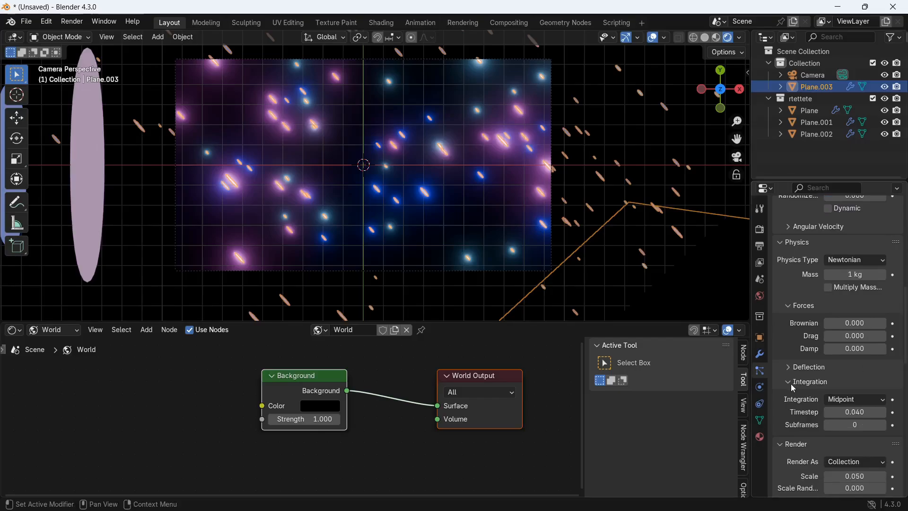
left_click(869, 411)
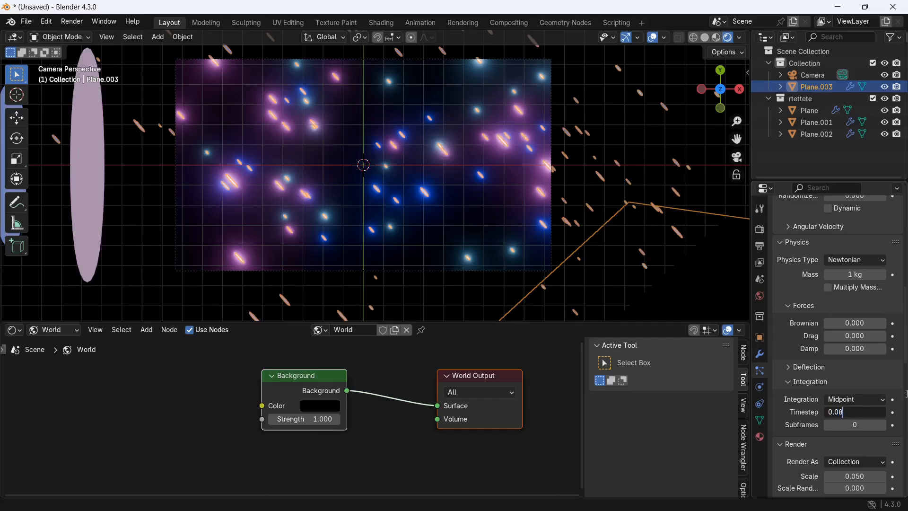
type("0.08")
key("Return")
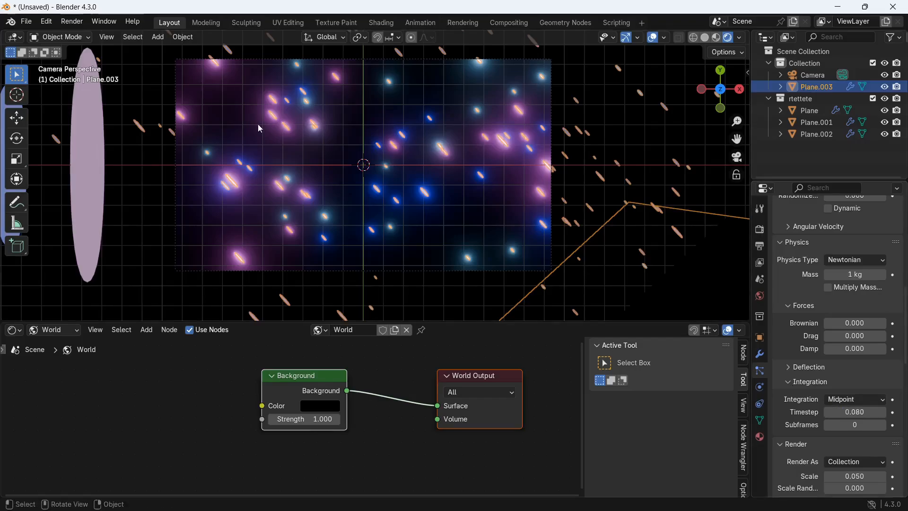
- Hide the viewport overlays and play the animation in a taller 3D viewport to check the particle speed
scroll(578, 279, "up", 3)
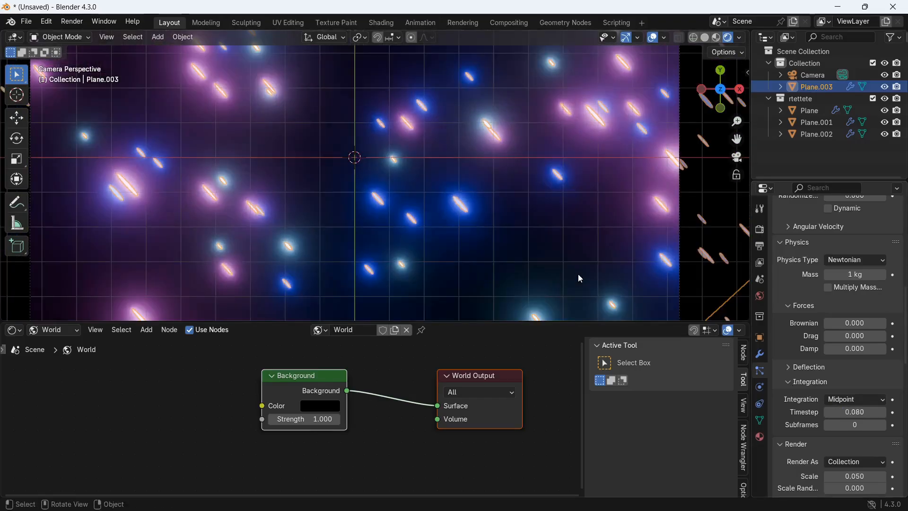
left_click(653, 38)
key("space")
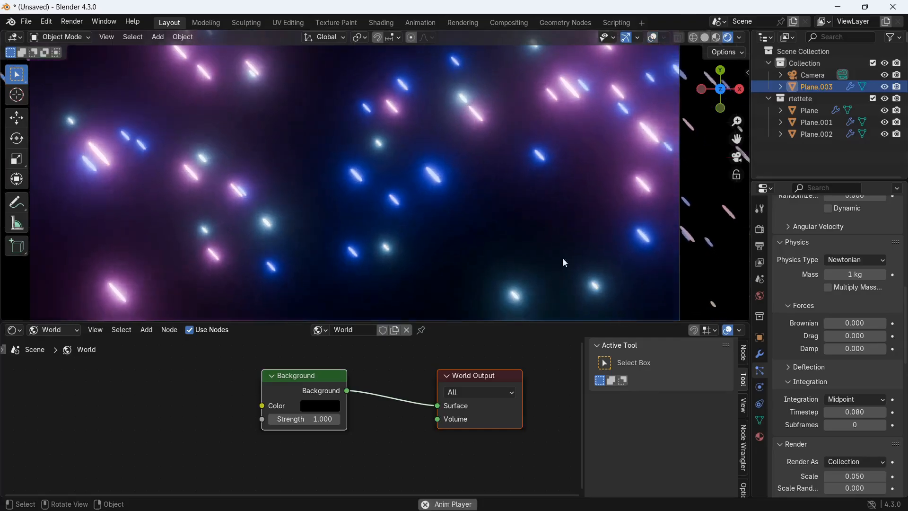
left_click_drag(569, 323, 575, 377)
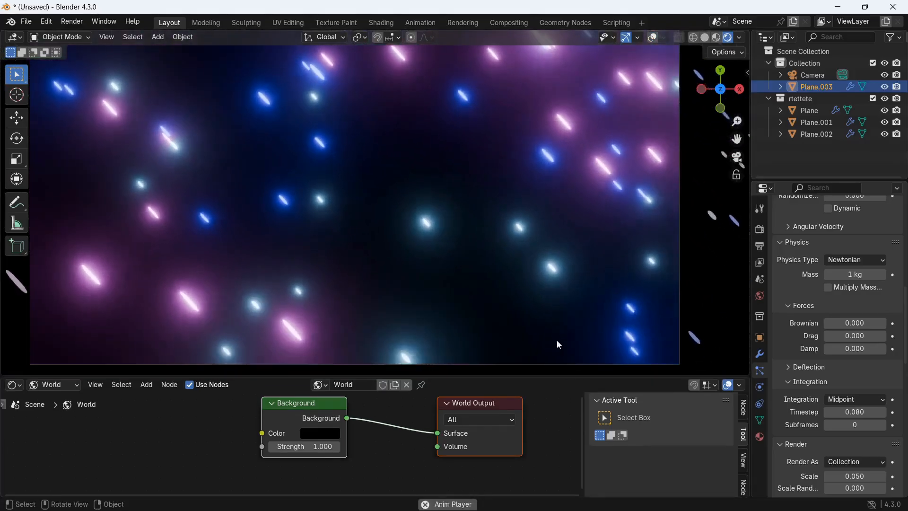
scroll(532, 278, "down", 4)
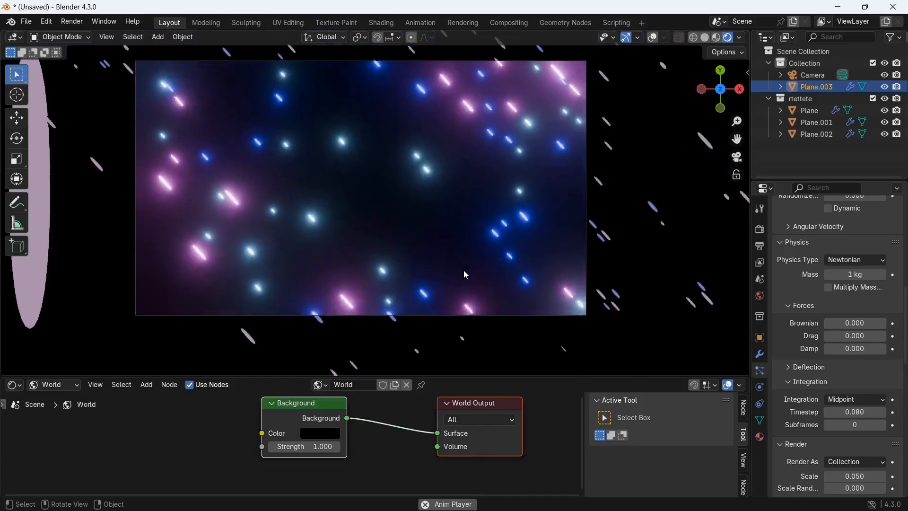
- Switch the lower editor from the world shader nodes to the Compositor and bring the Glare node into view
left_click(15, 385)
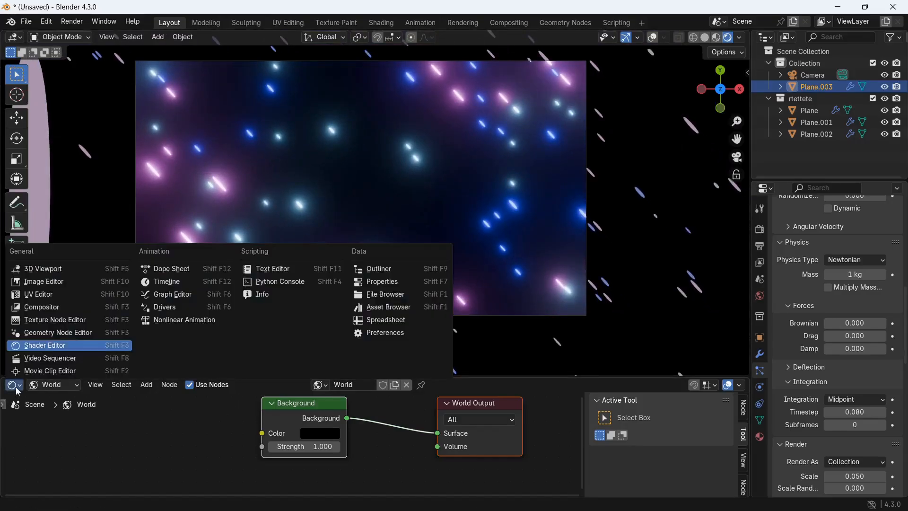
left_click(55, 312)
middle_click_drag(359, 444, 420, 430)
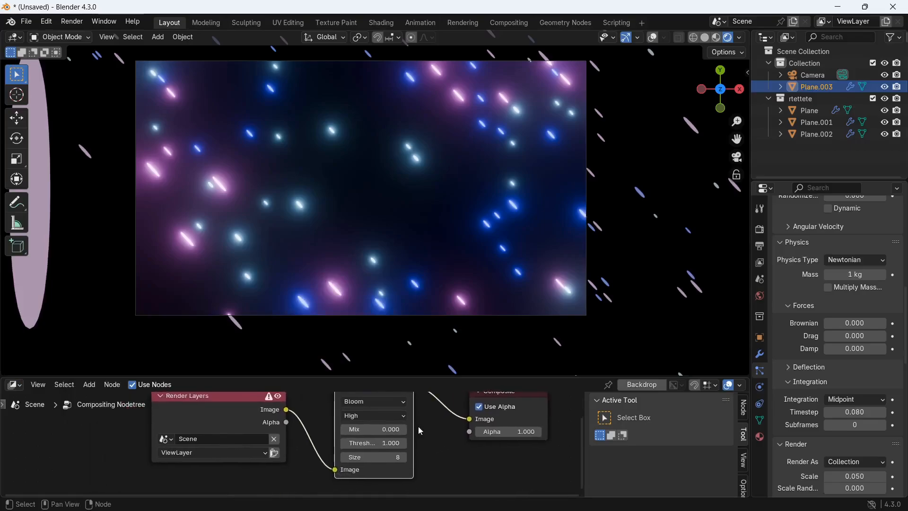
scroll(421, 431, "up", 2)
- Try adjusting the Bloom Glare node's settings and undo the changes
left_click_drag(420, 424, 389, 462)
key("ctrl+z")
key("ctrl+z")
key("ctrl+z")
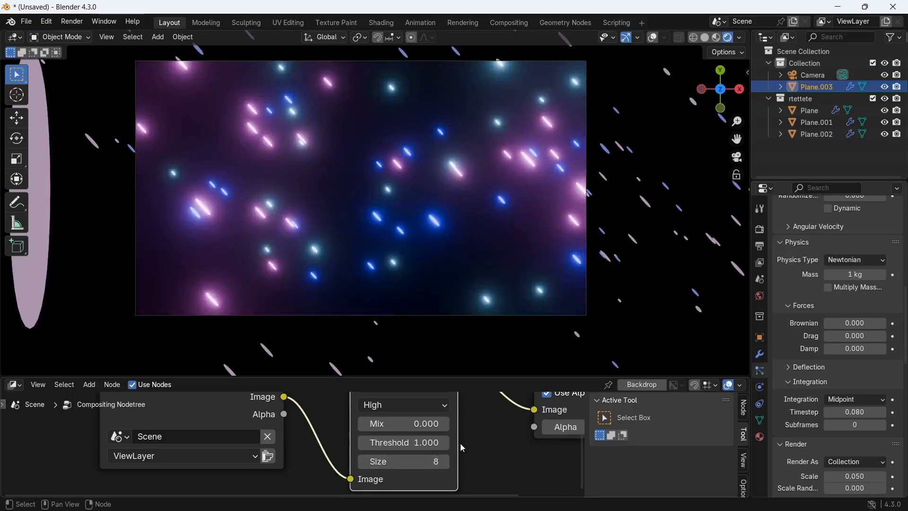
- Set the Glare node's type to Ghosts and play the animation to check the effect
scroll(461, 443, "down", 1)
middle_click_drag(460, 444, 443, 495)
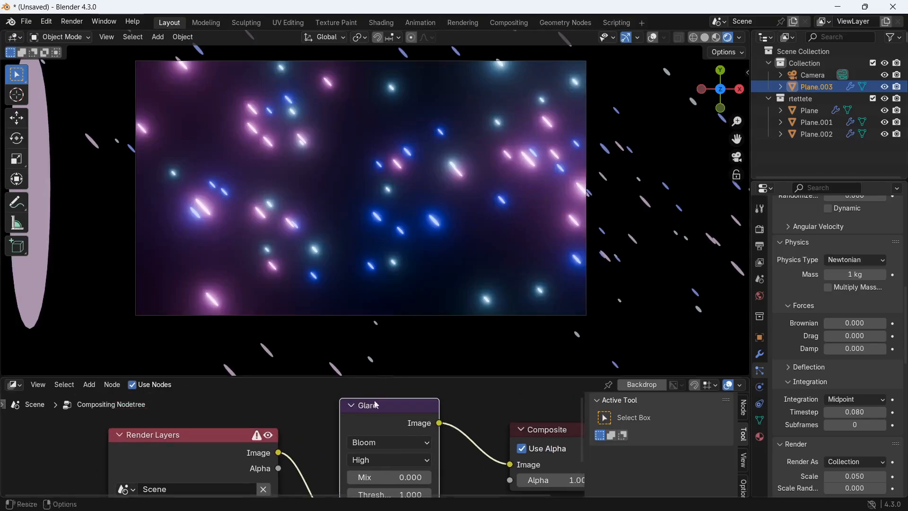
left_click(420, 444)
left_click(397, 380)
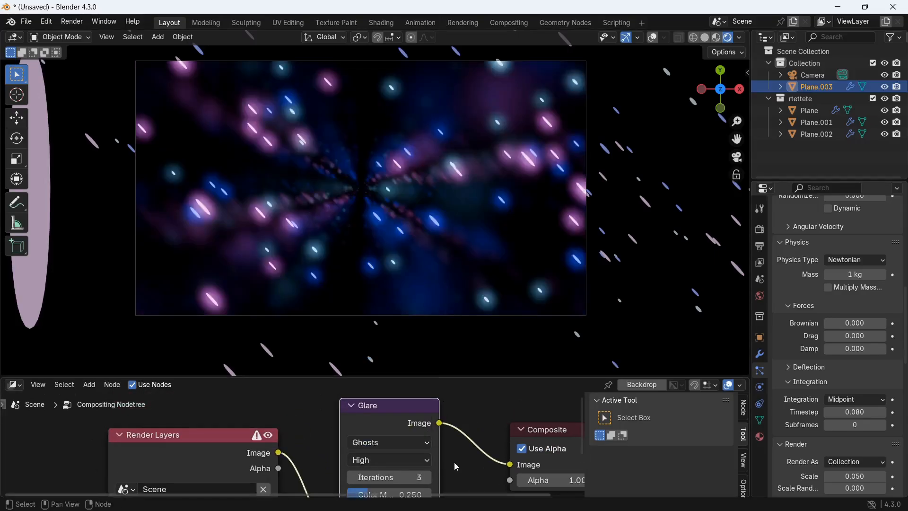
scroll(466, 246, "up", 2)
key("space")
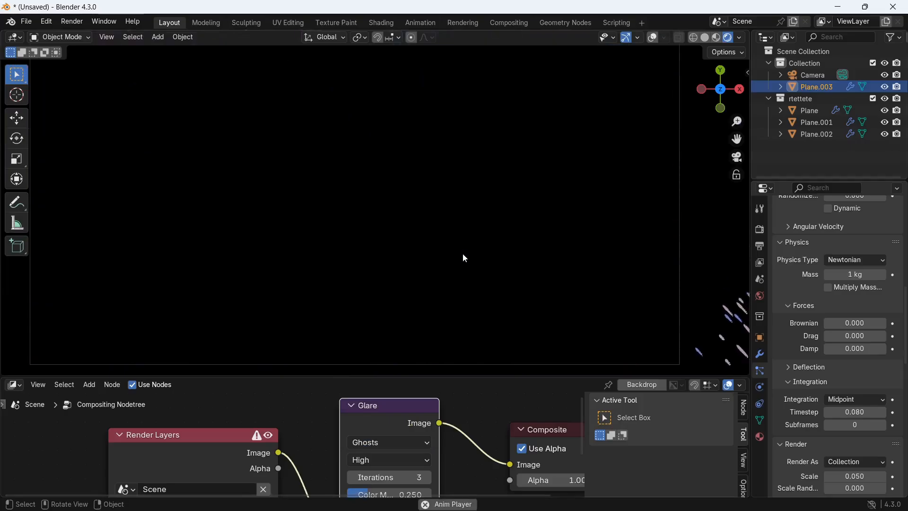
scroll(462, 259, "down", 1)
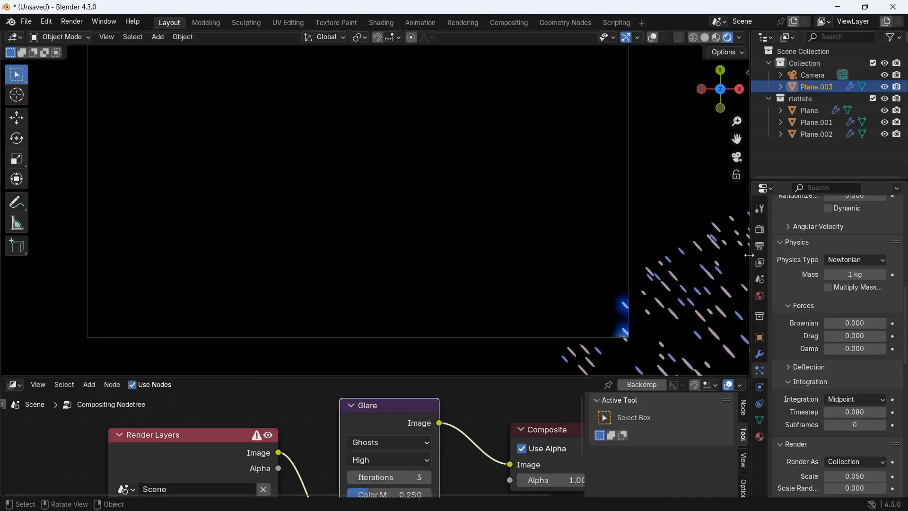
left_click(759, 231)
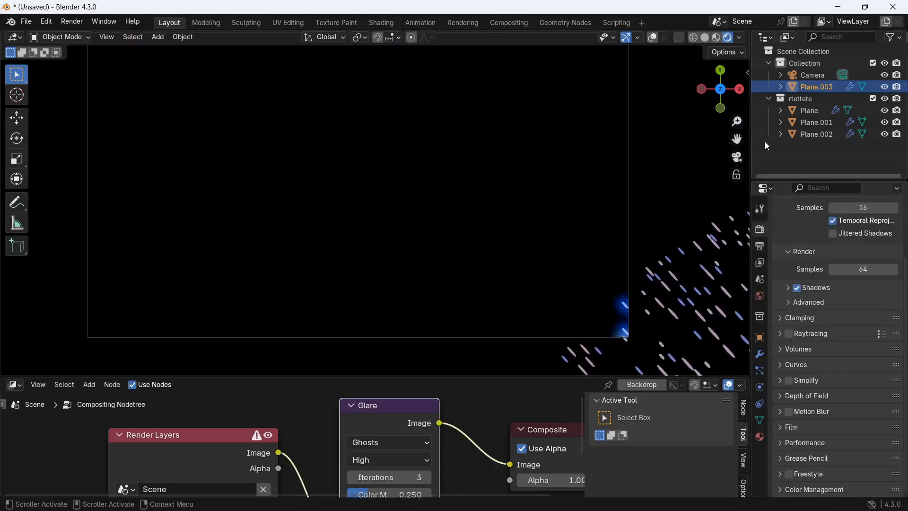
left_click(808, 111)
left_click(684, 296)
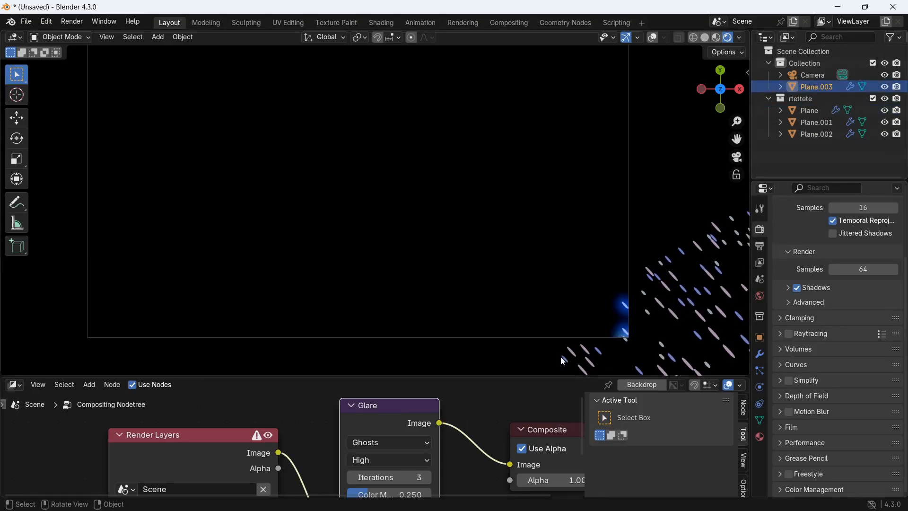
scroll(627, 305, "down", 1)
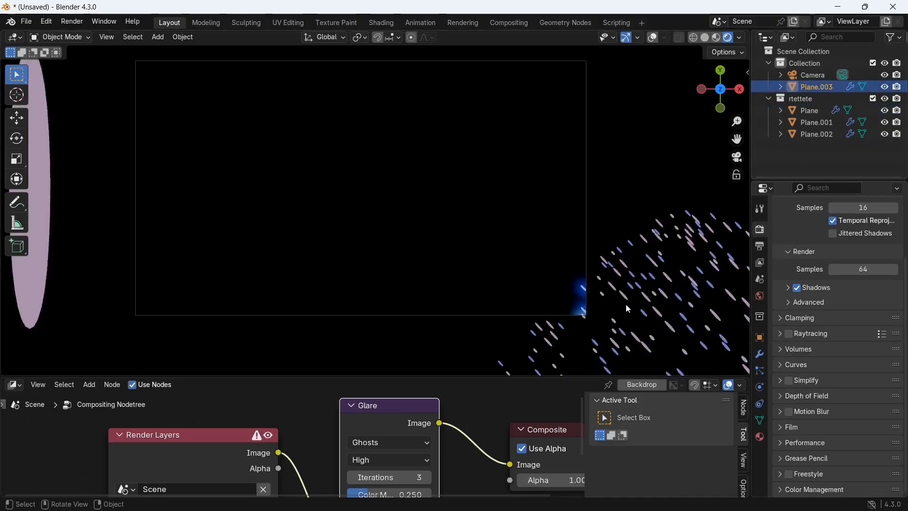
- Show the viewport overlays, set the first particle system's emission number on Plane.003 to 497, and play the animation
left_click(654, 39)
left_click(760, 354)
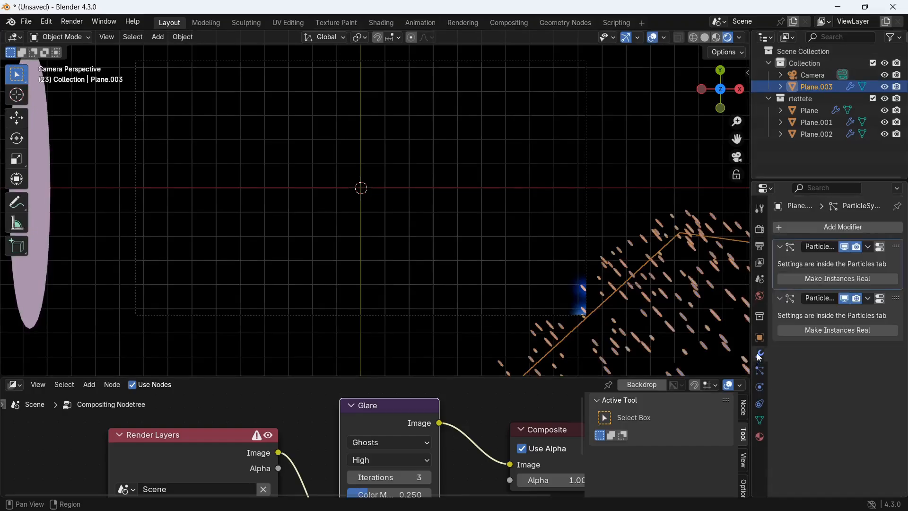
left_click(760, 371)
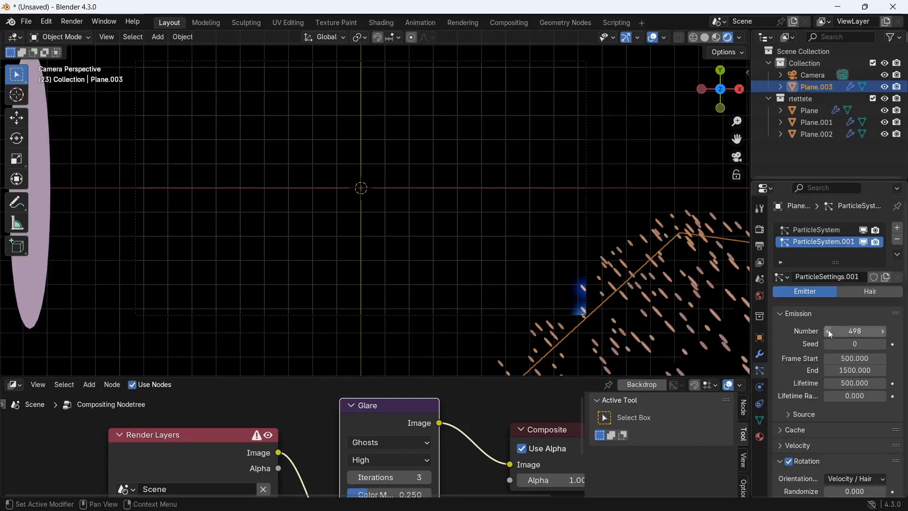
left_click(804, 230)
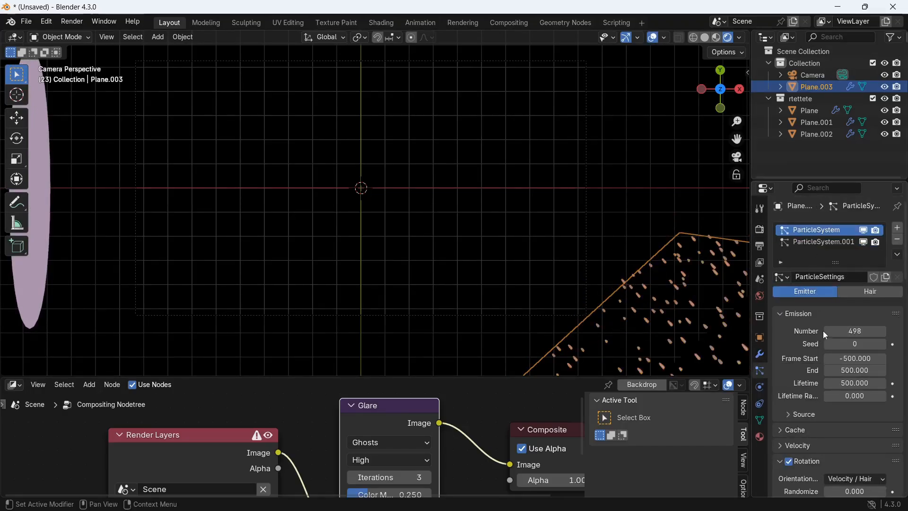
left_click(823, 331)
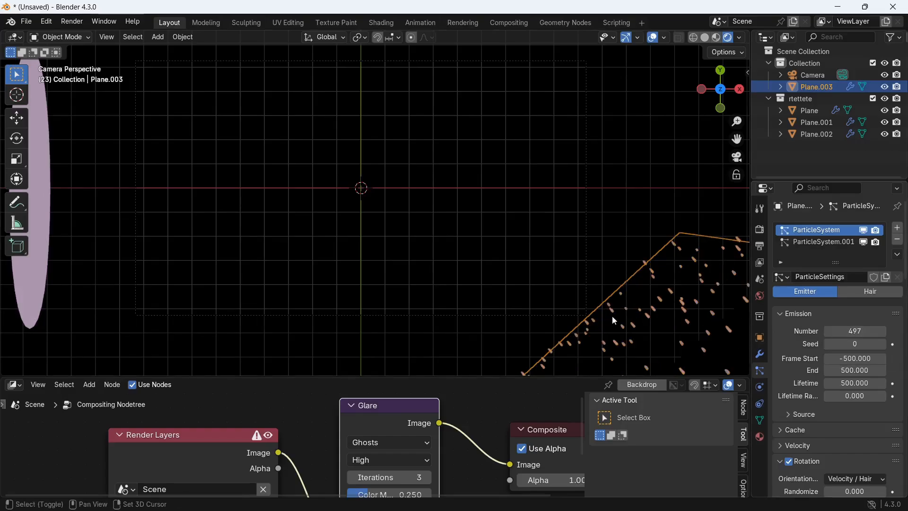
key("space")
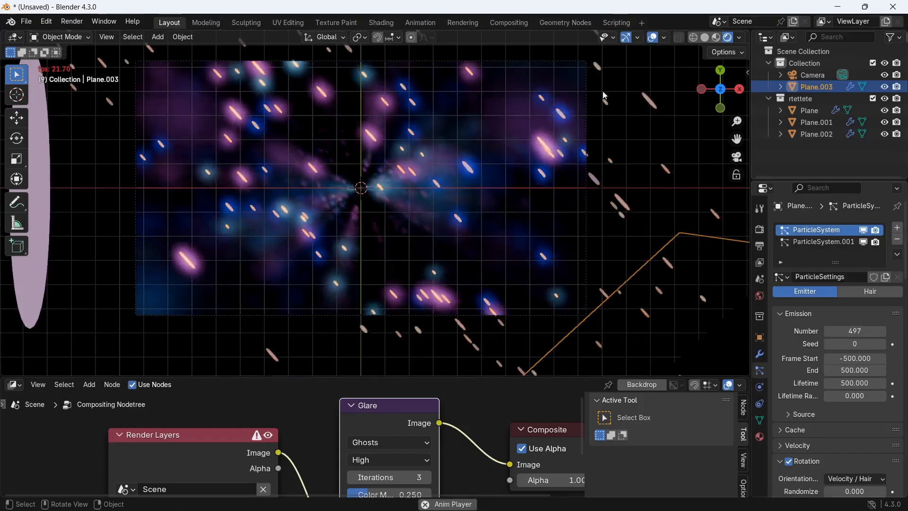
- Hide the viewport overlays and set the Glare node's type to Bloom
left_click(653, 37)
scroll(509, 233, "up", 2)
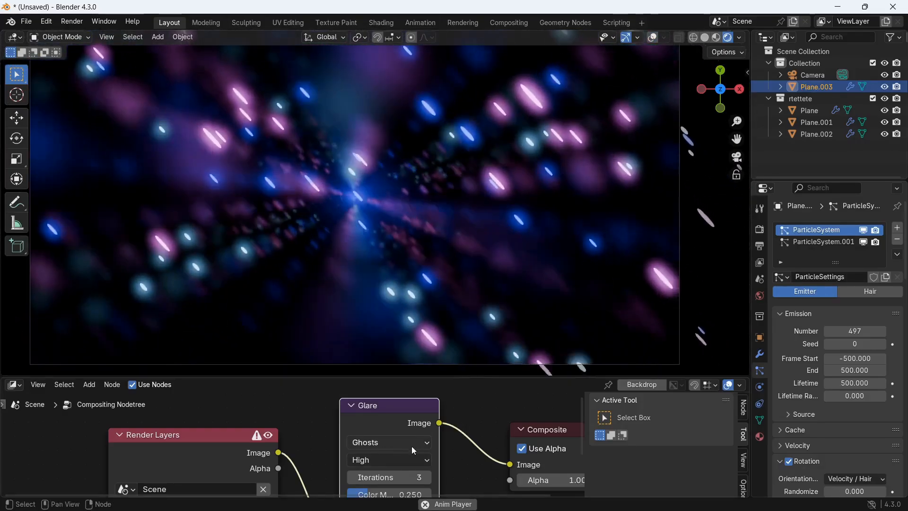
left_click(418, 445)
left_click(396, 362)
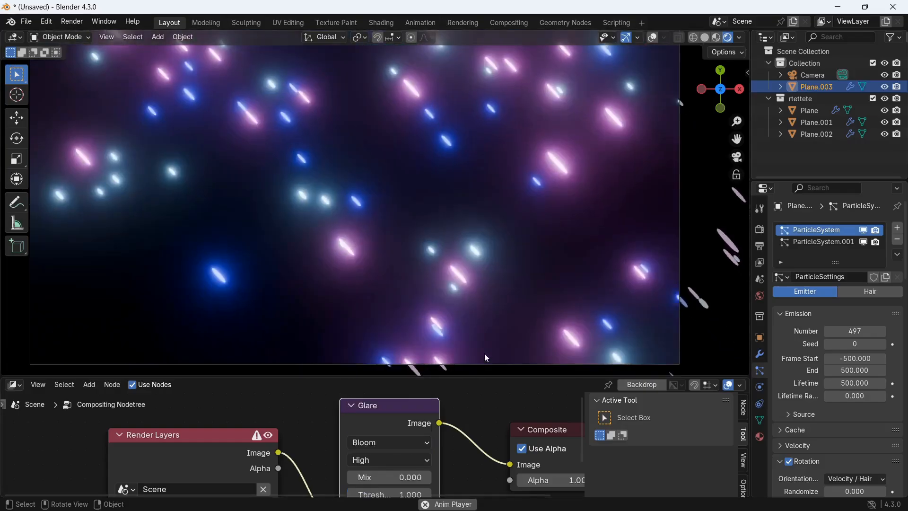
scroll(465, 258, "down", 1)
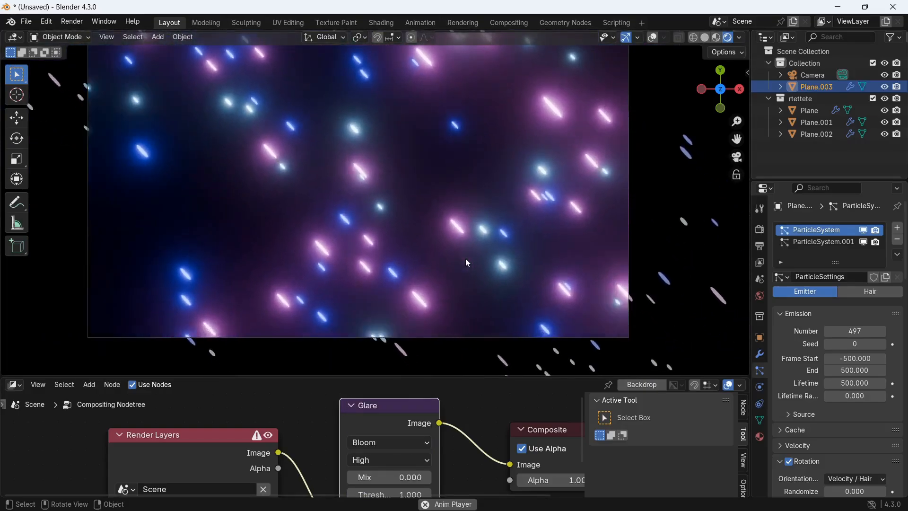
- Set the scene's color management Look to High Contrast in the render properties
left_click(760, 231)
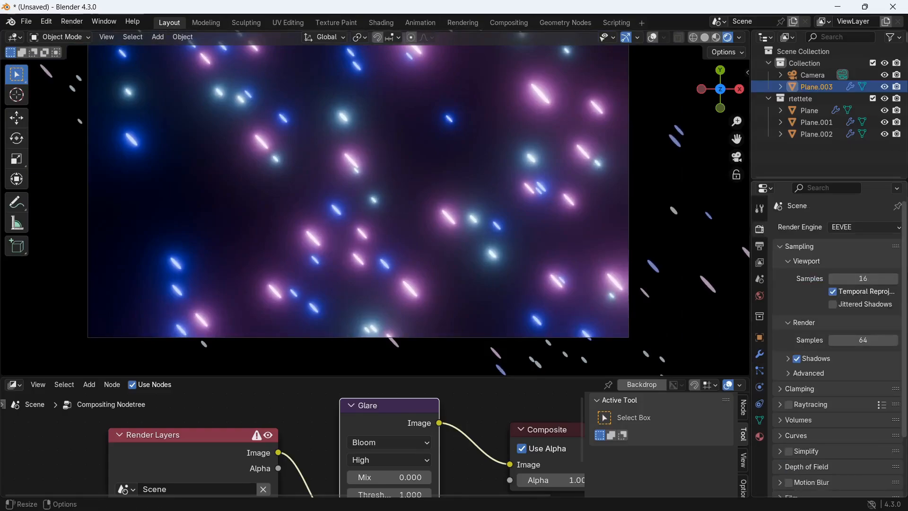
scroll(906, 385, "down", 4)
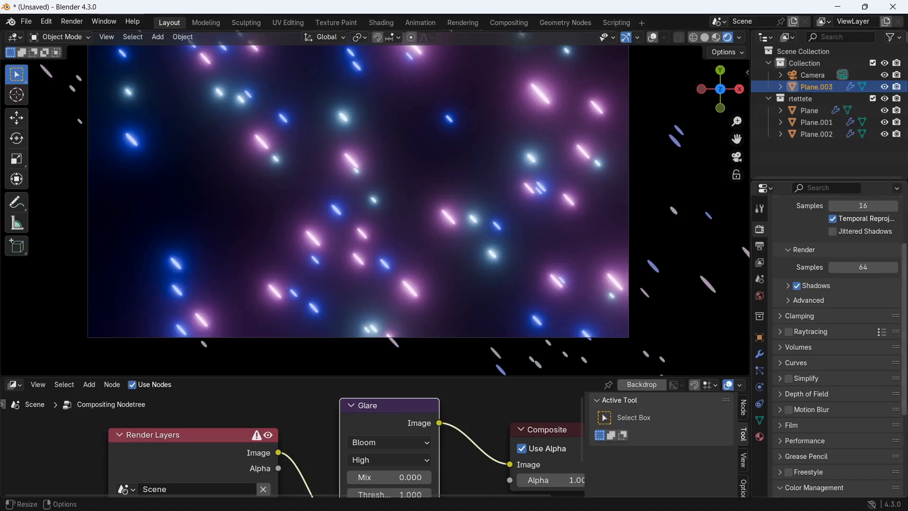
scroll(904, 412, "down", 7)
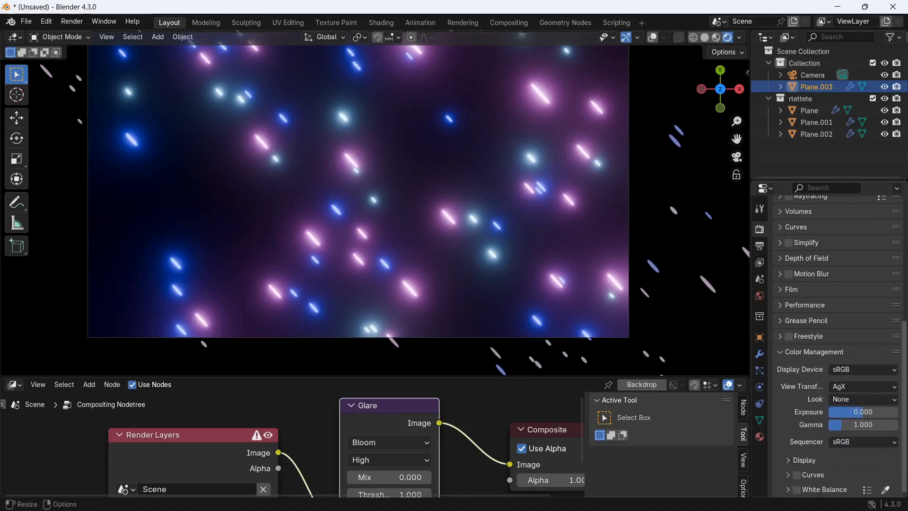
left_click(871, 401)
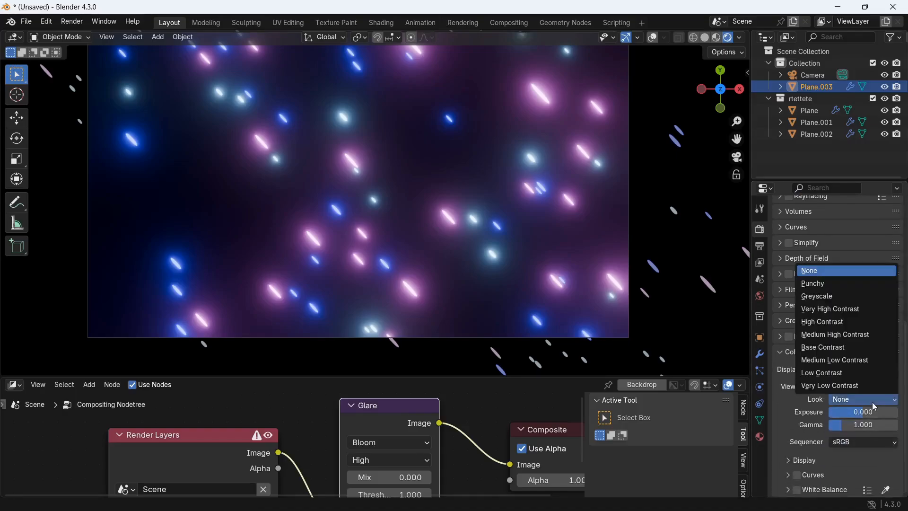
left_click(844, 322)
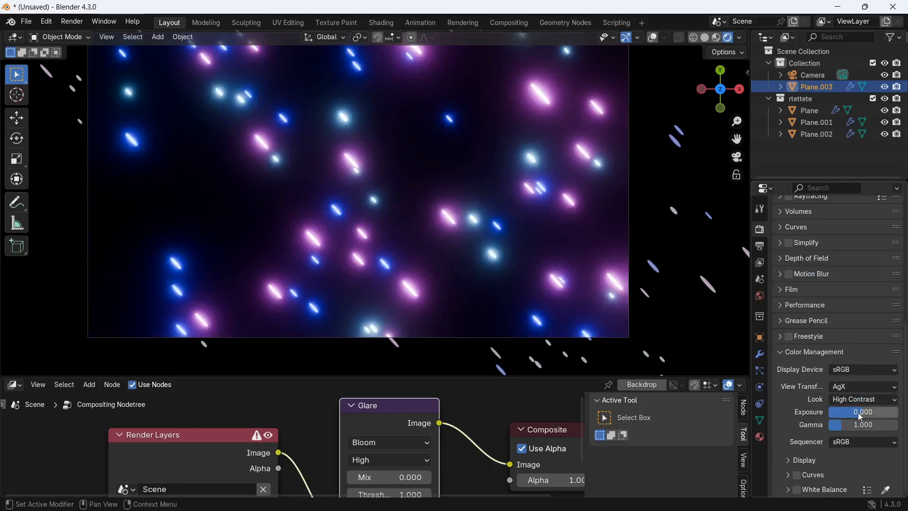
mouse_move(858, 413)
left_mouse_down()
mouse_move(850, 413)
mouse_move(859, 413)
left_mouse_up()
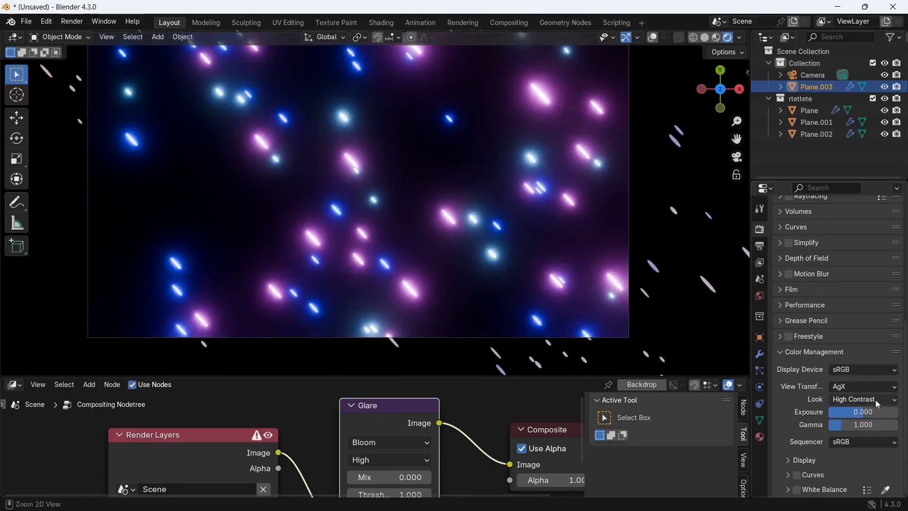
- Try the Khronos PBR Neutral view transform, switch back to AgX and check the animation
left_click(875, 387)
left_click(852, 414)
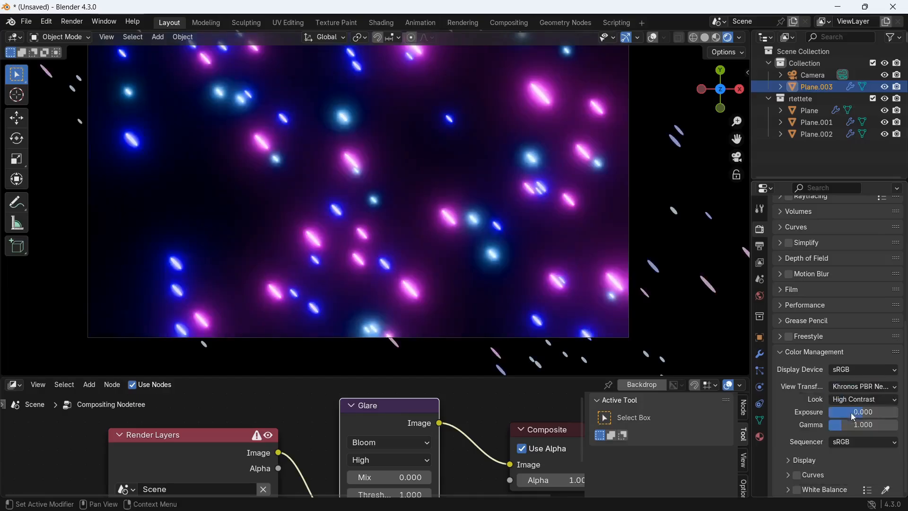
left_click(872, 387)
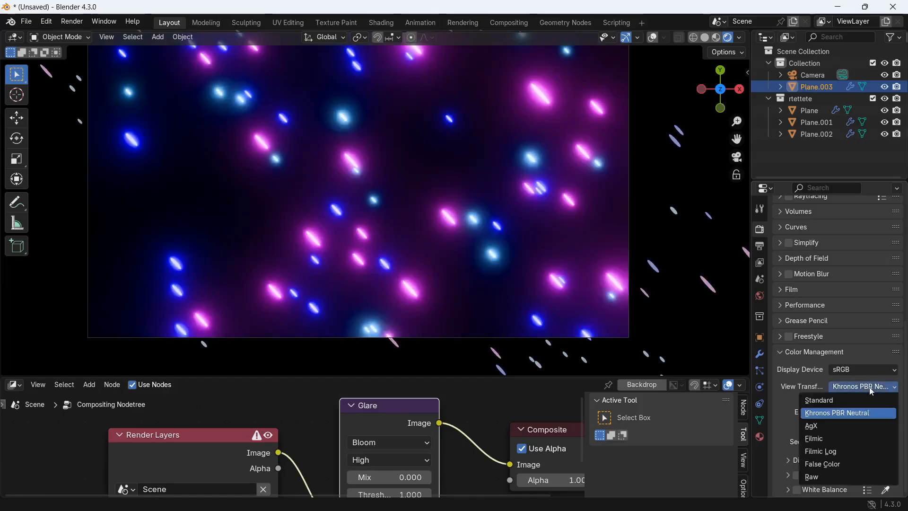
left_click(827, 425)
key("space")
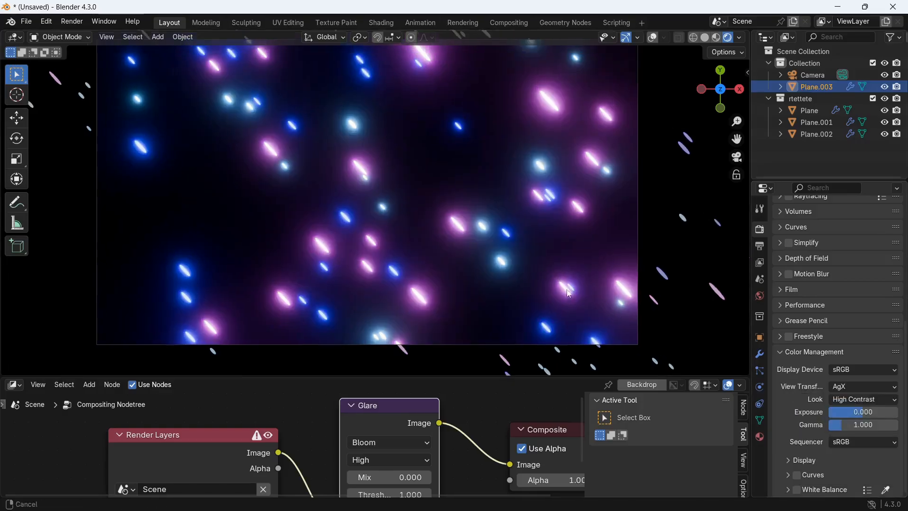